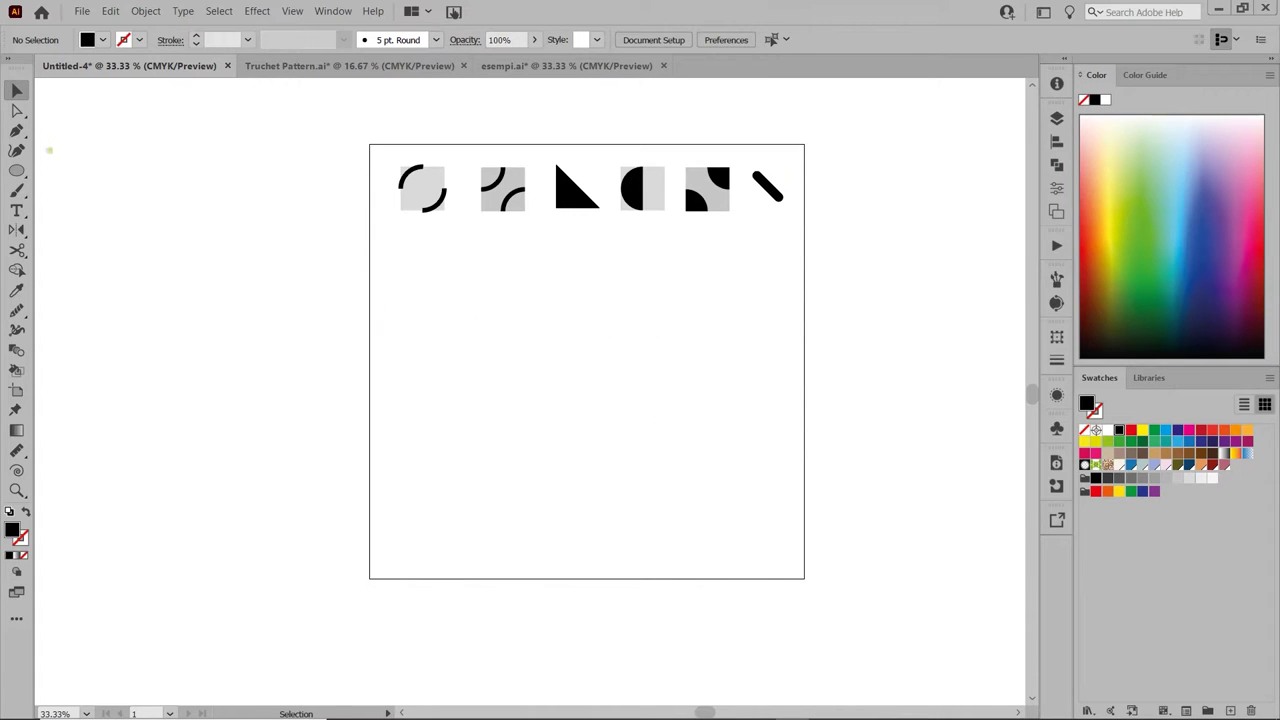
Draw a 100 × 100 px square below the tile row and fill it with 20% grey
click(16, 172)
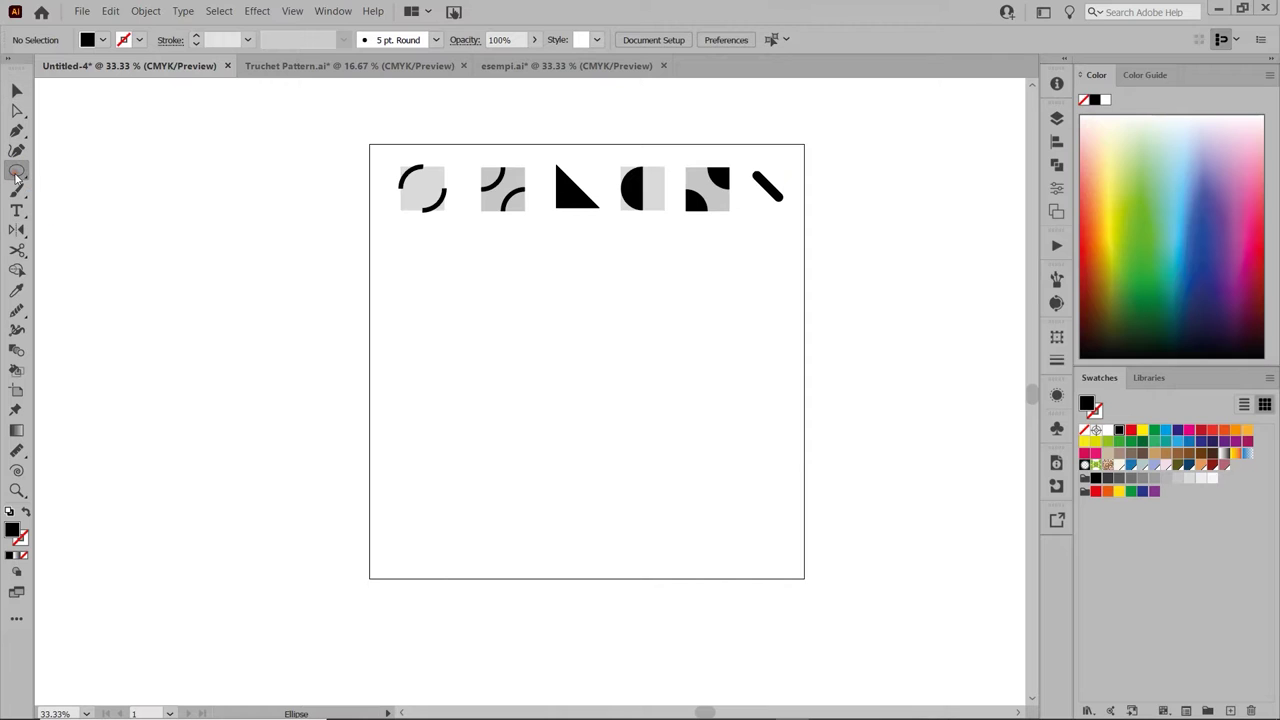
click(16, 172)
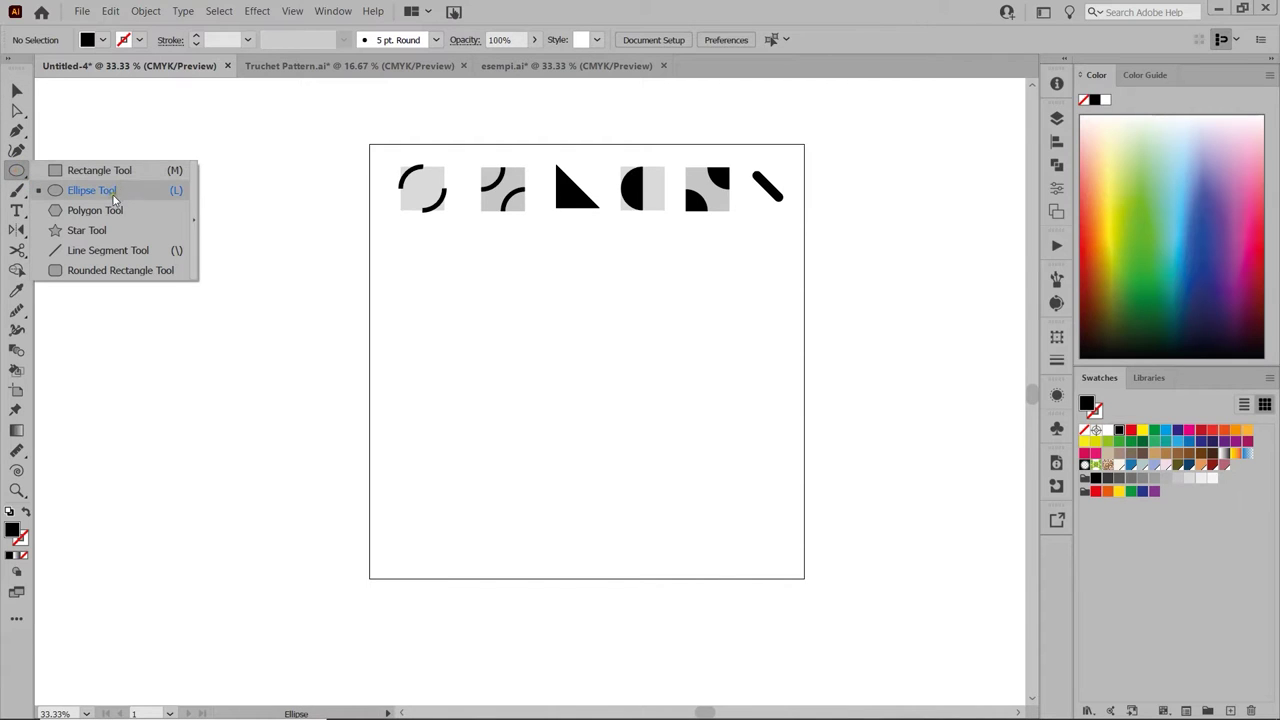
click(114, 170)
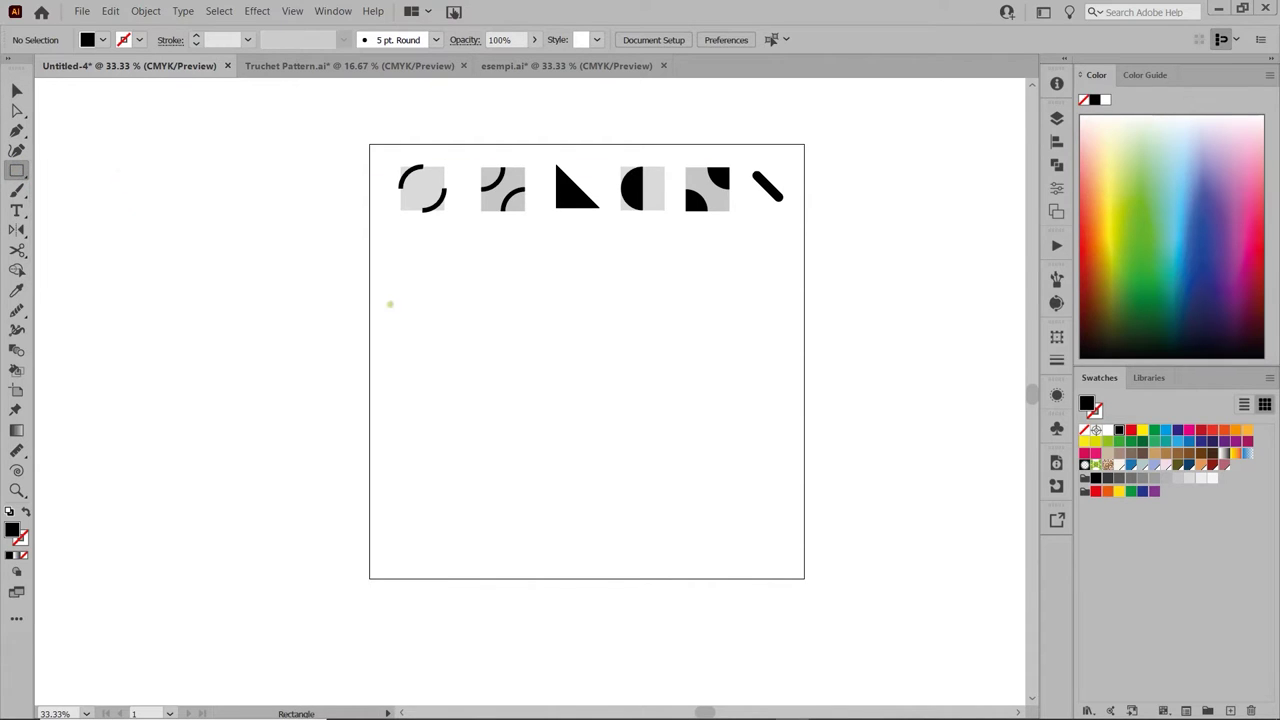
click(390, 304)
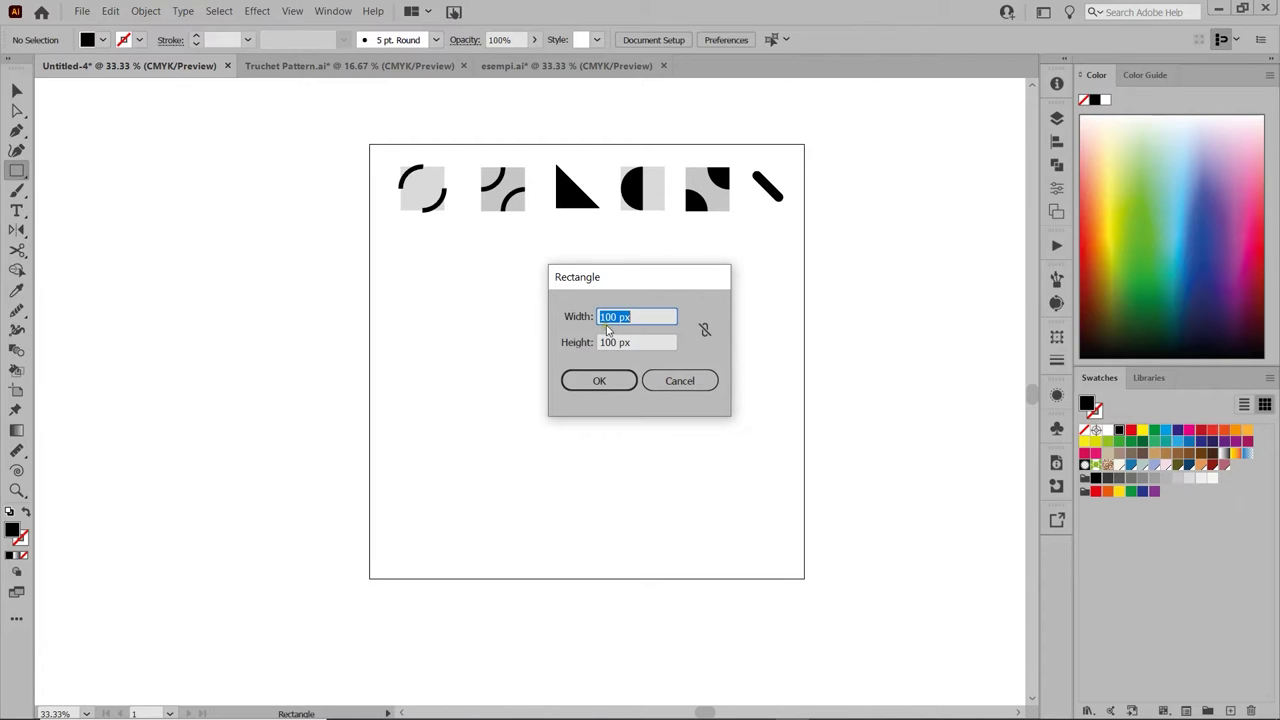
click(598, 382)
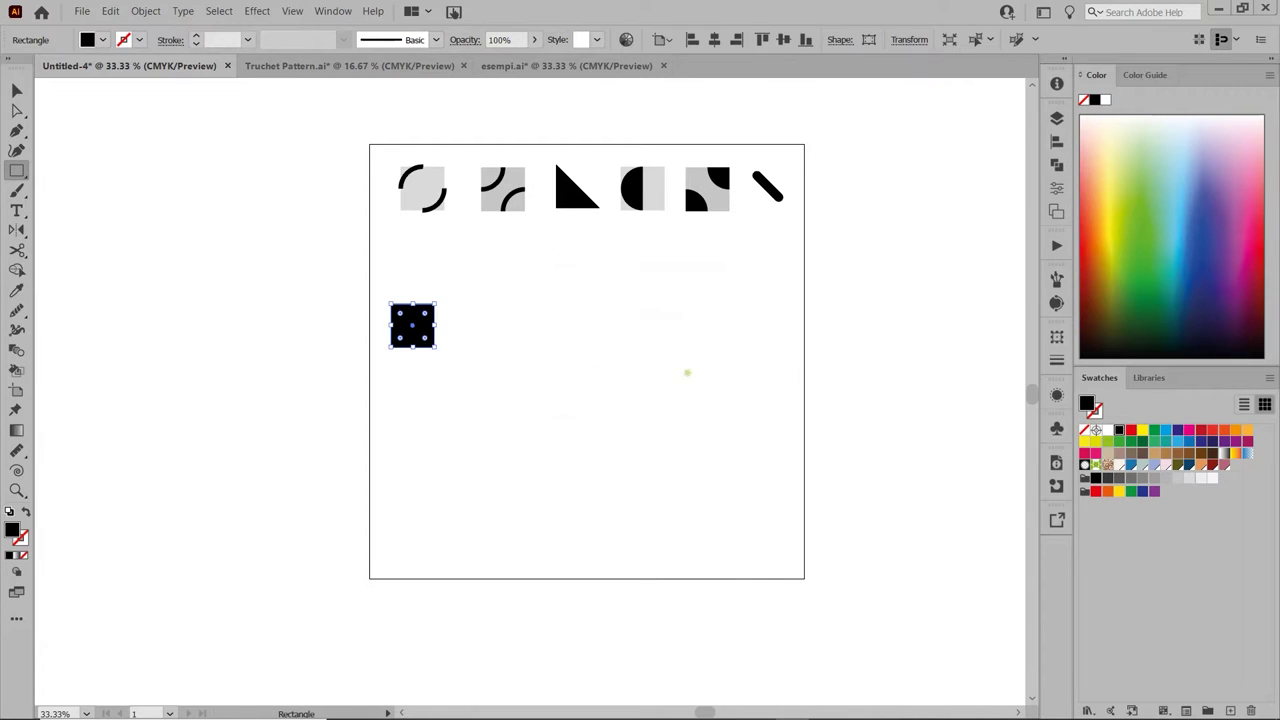
click(1178, 478)
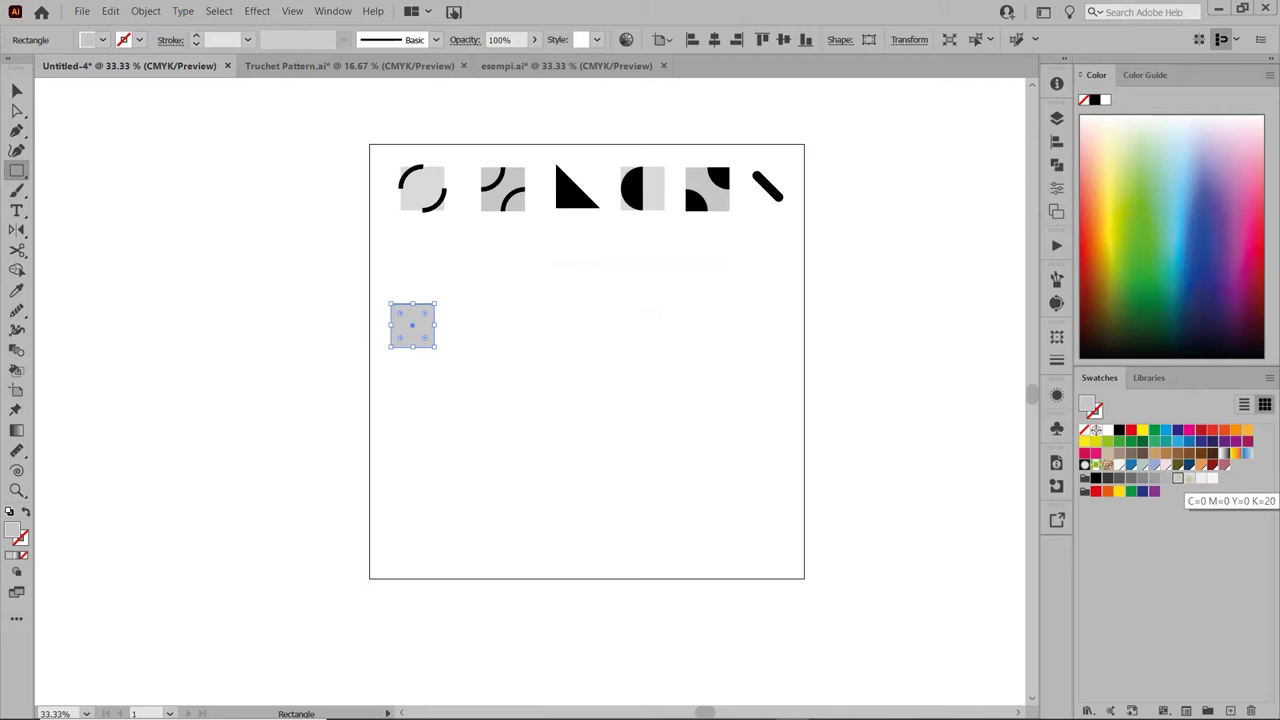
key(ctrl+shift+a)
Draw a 100 px circle beside it with no fill and a black outline
click(16, 170)
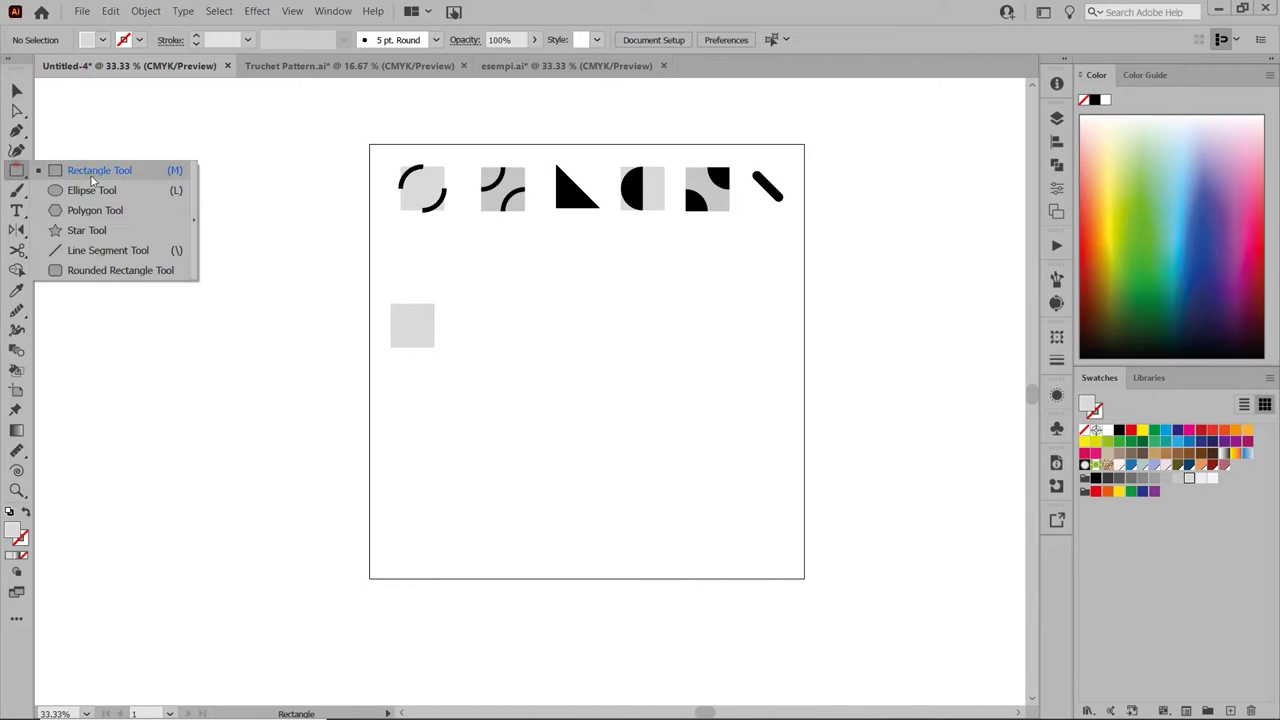
click(97, 190)
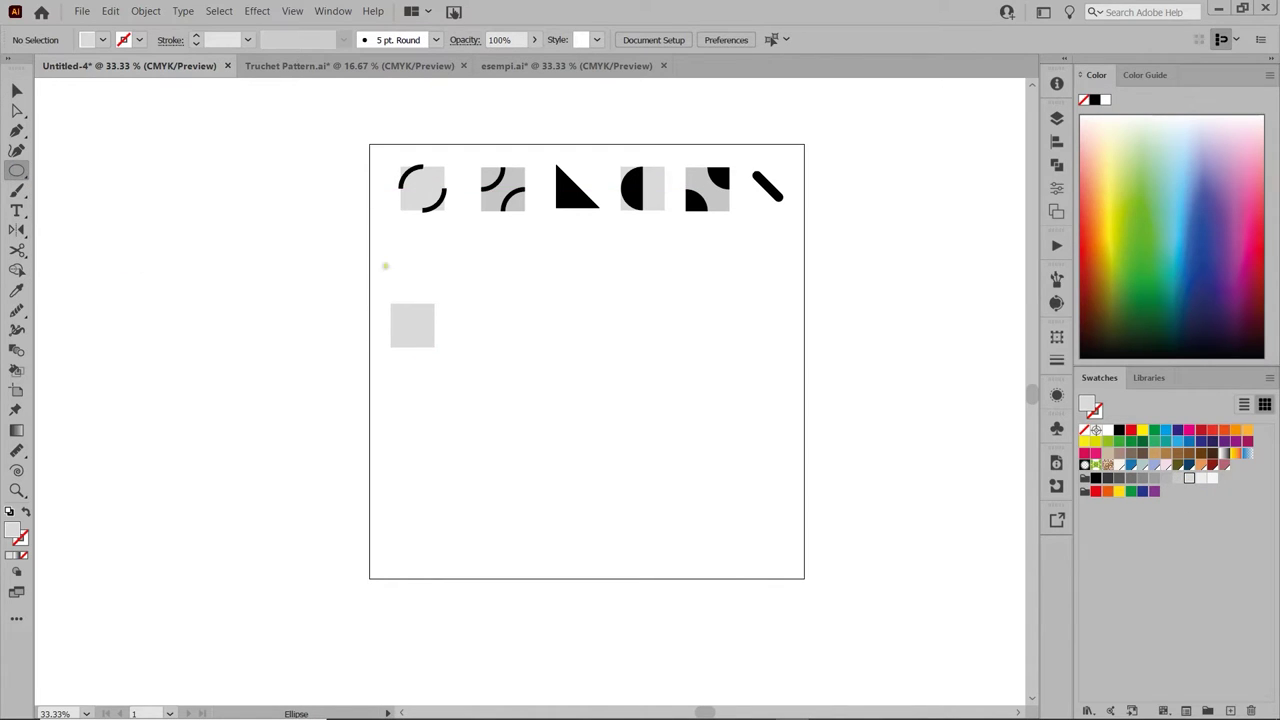
click(520, 303)
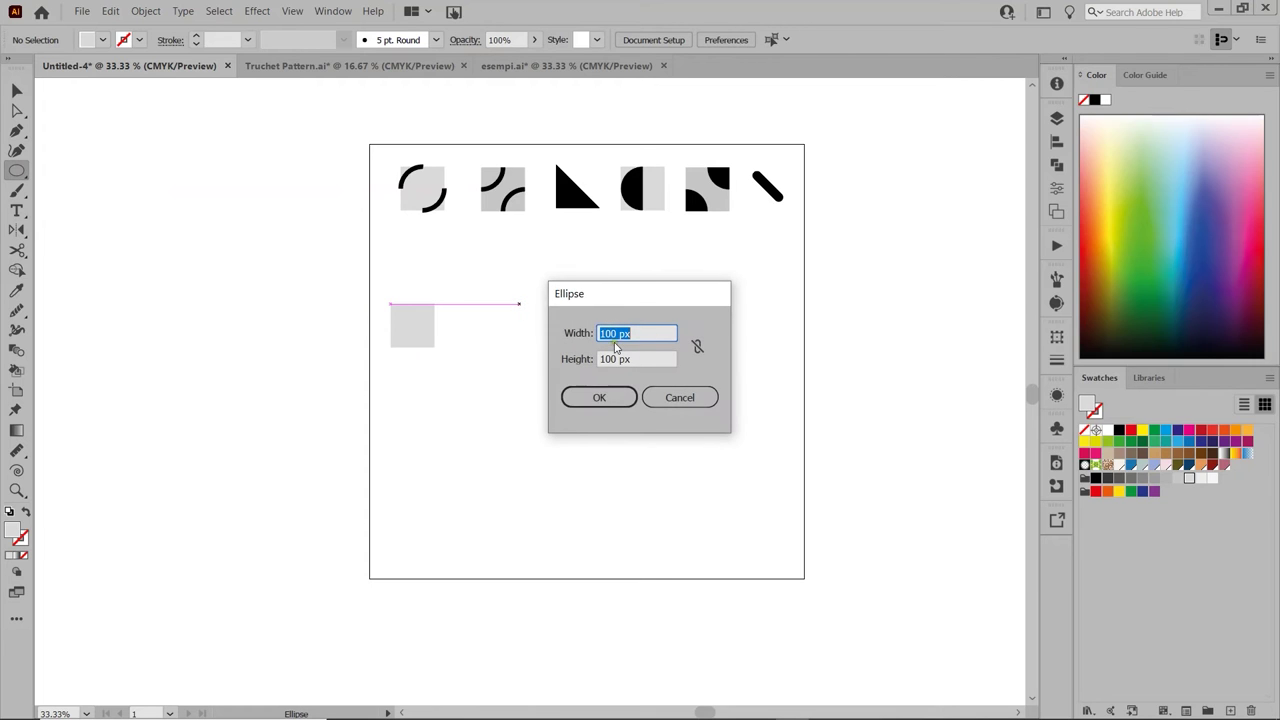
click(599, 397)
click(599, 397)
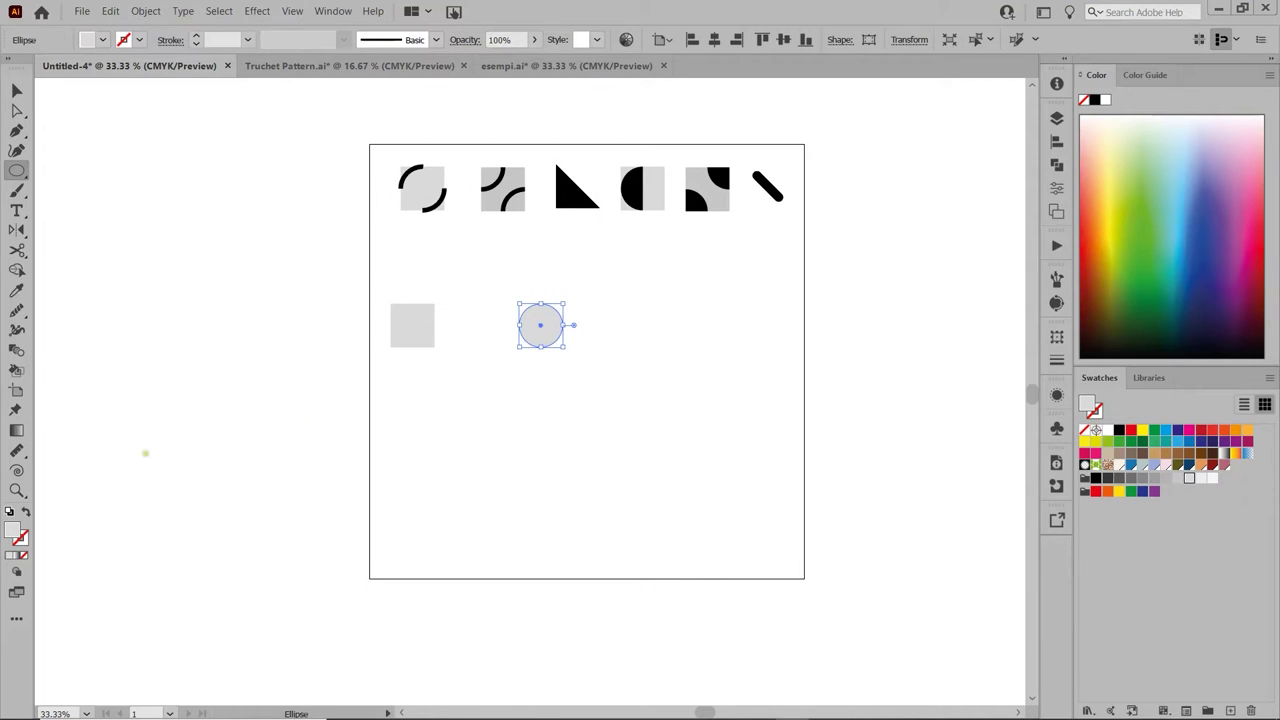
click(26, 511)
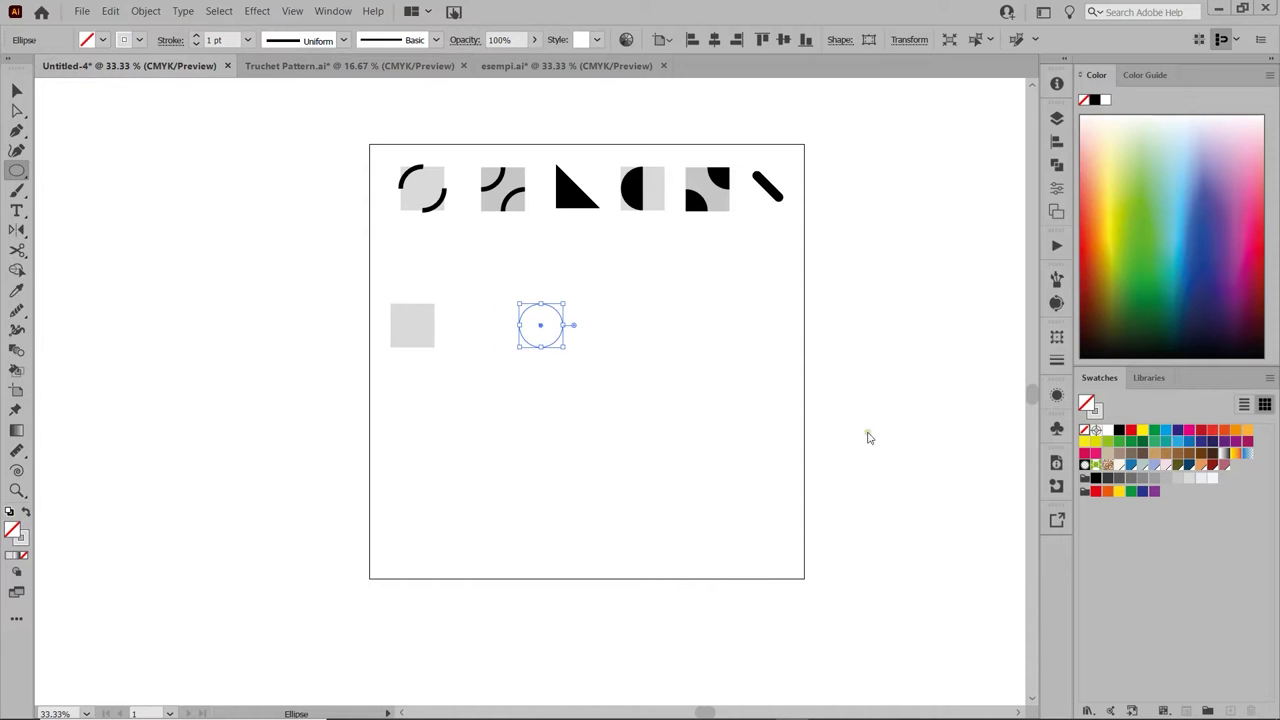
click(1119, 430)
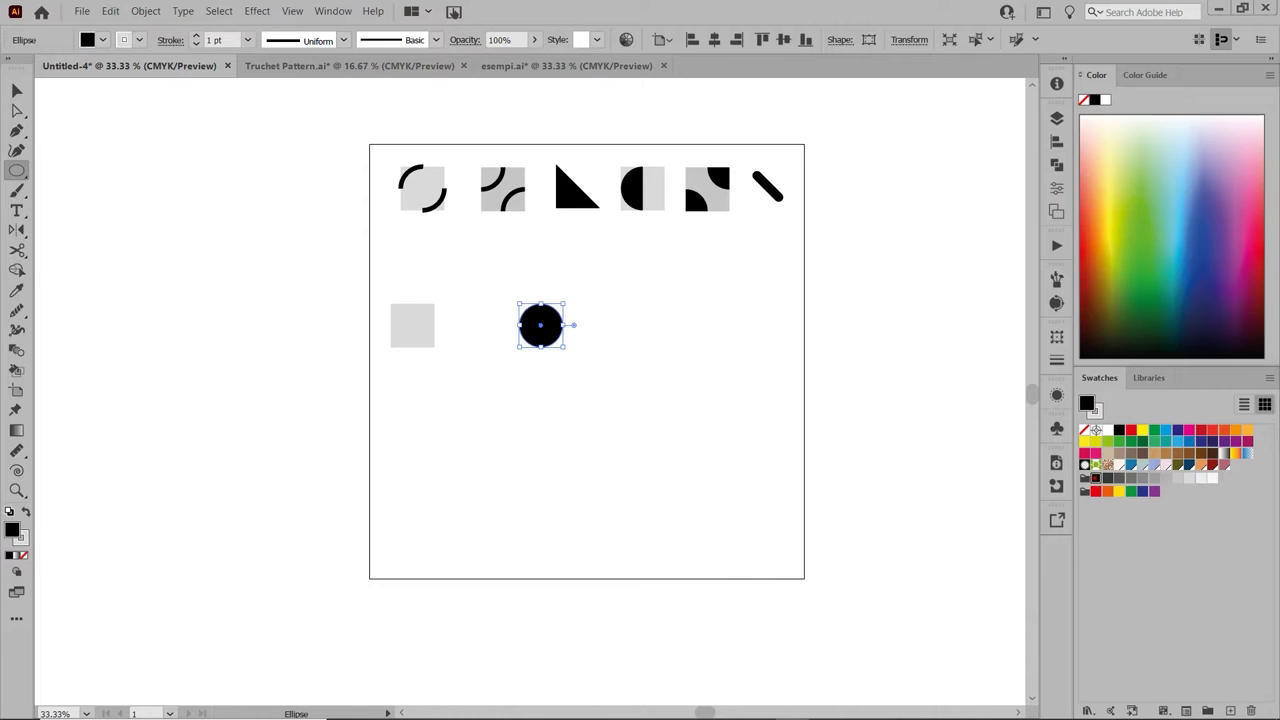
click(1084, 430)
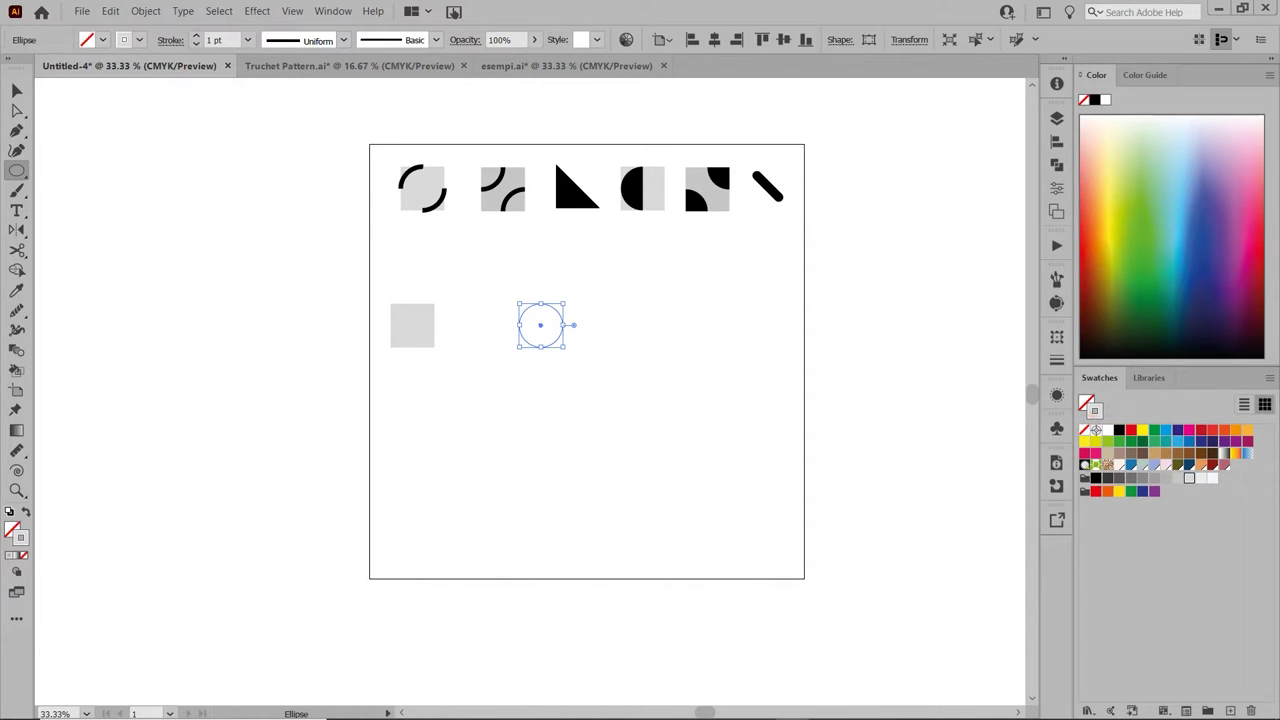
click(1096, 478)
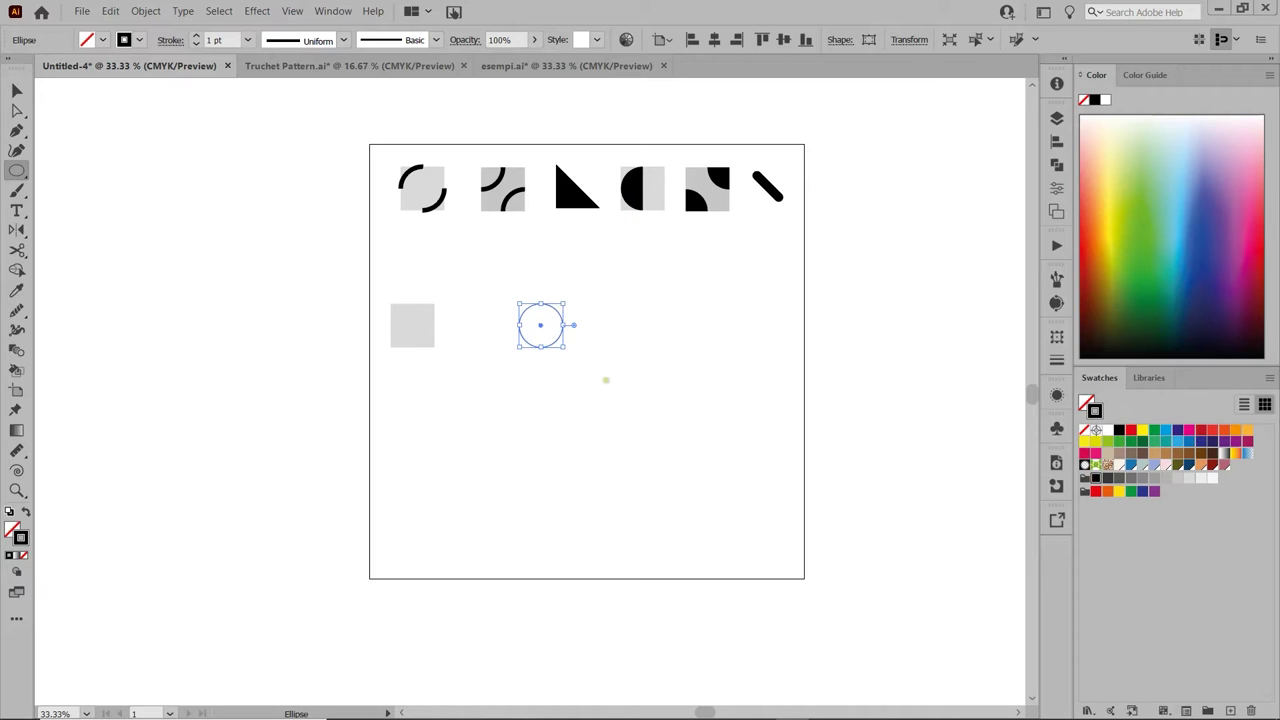
key(v)
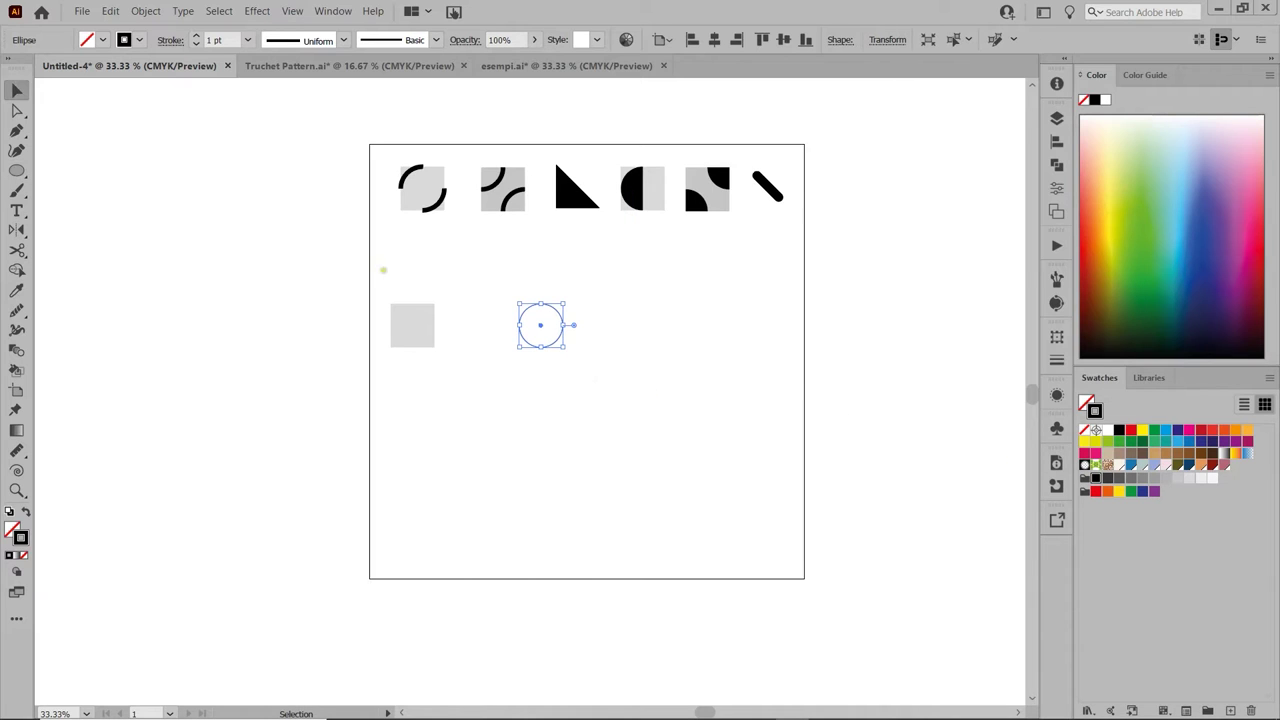
Raise the circle's stroke weight to 10 pt
click(197, 37)
click(197, 37)
click(197, 37)
click(197, 37)
click(197, 37)
click(197, 37)
click(197, 37)
click(197, 37)
click(197, 37)
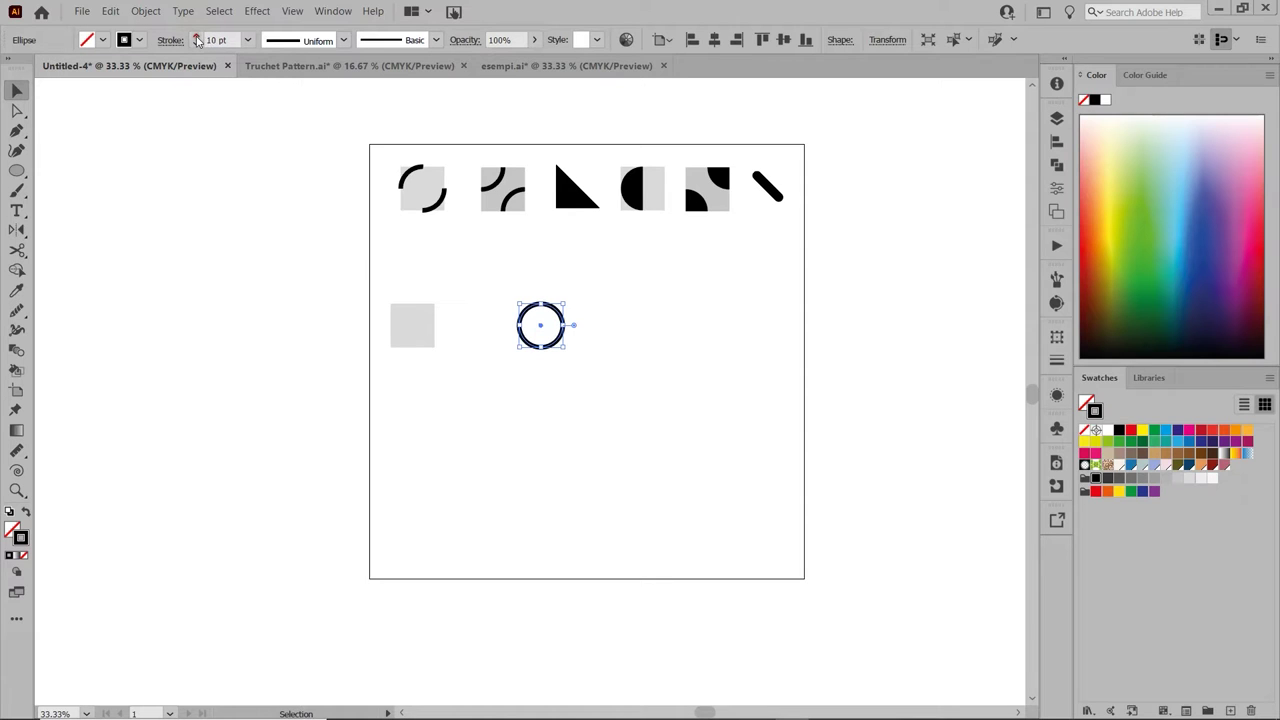
Centre the circle on the grey square and move the pair under the first tile
drag(540, 325, 421, 329)
drag(366, 284, 471, 371)
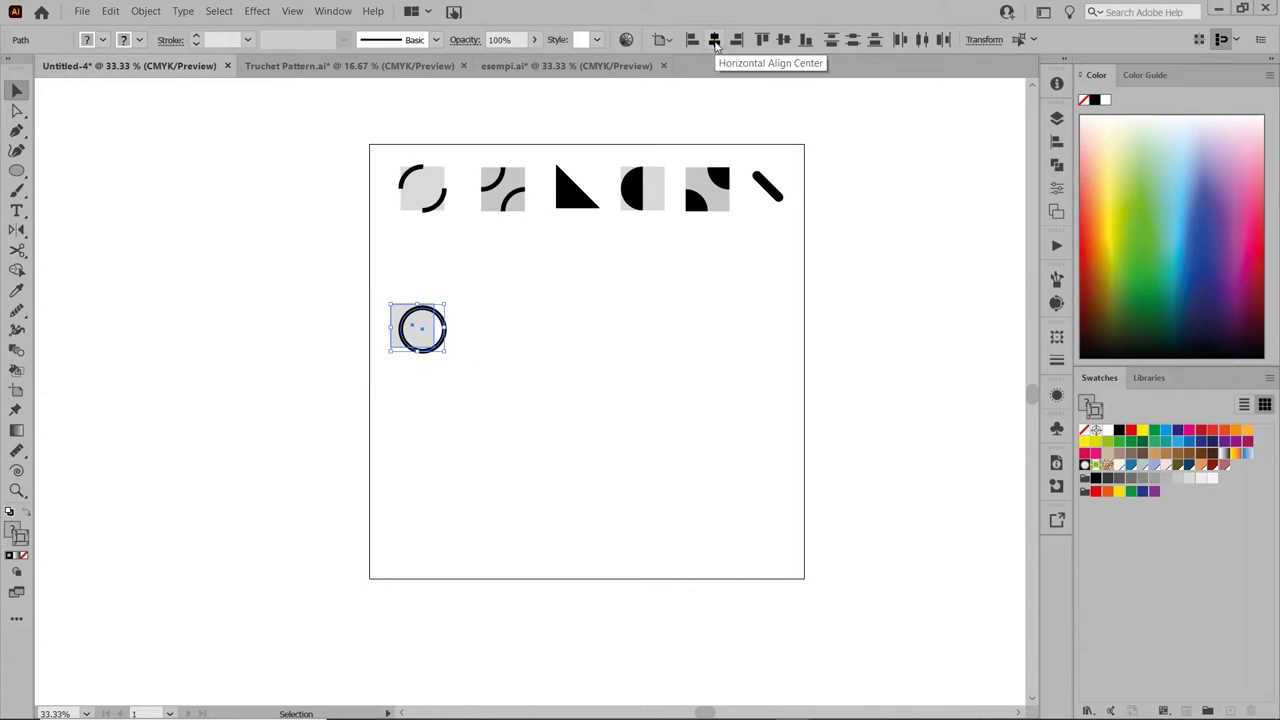
click(714, 39)
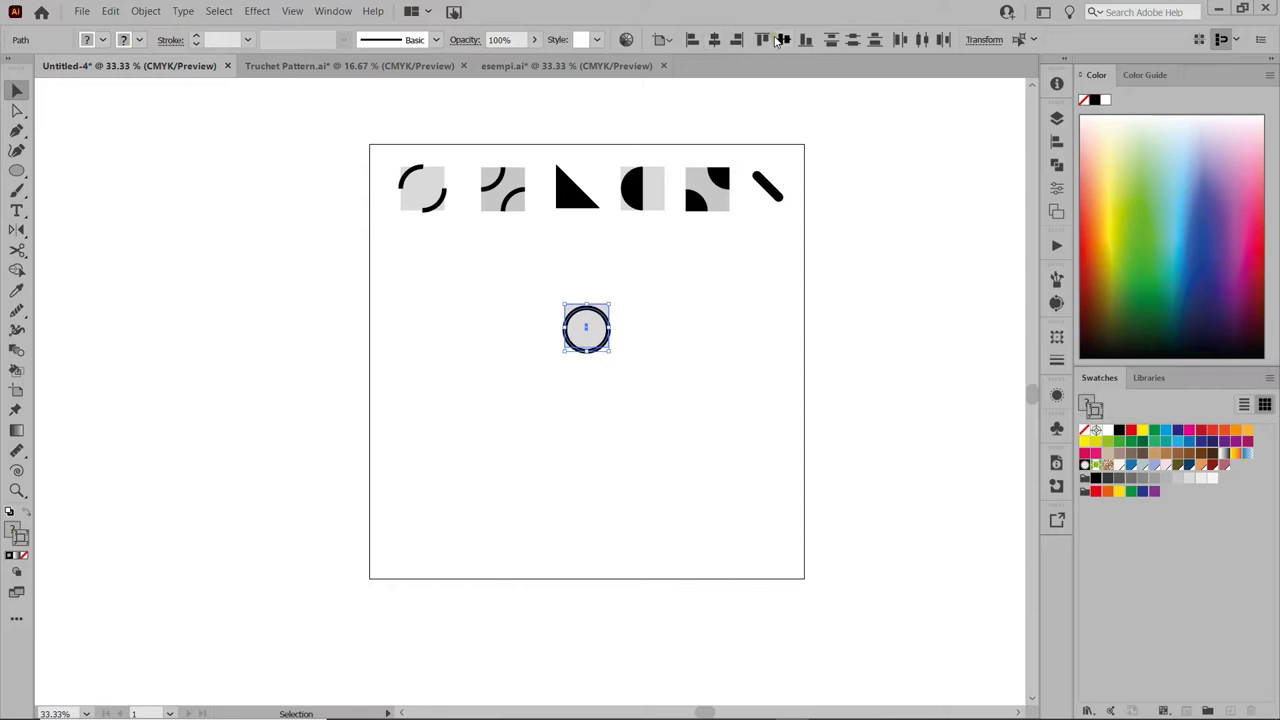
click(661, 40)
click(686, 59)
click(783, 40)
drag(600, 322, 436, 285)
scroll(436, 285, up, 4)
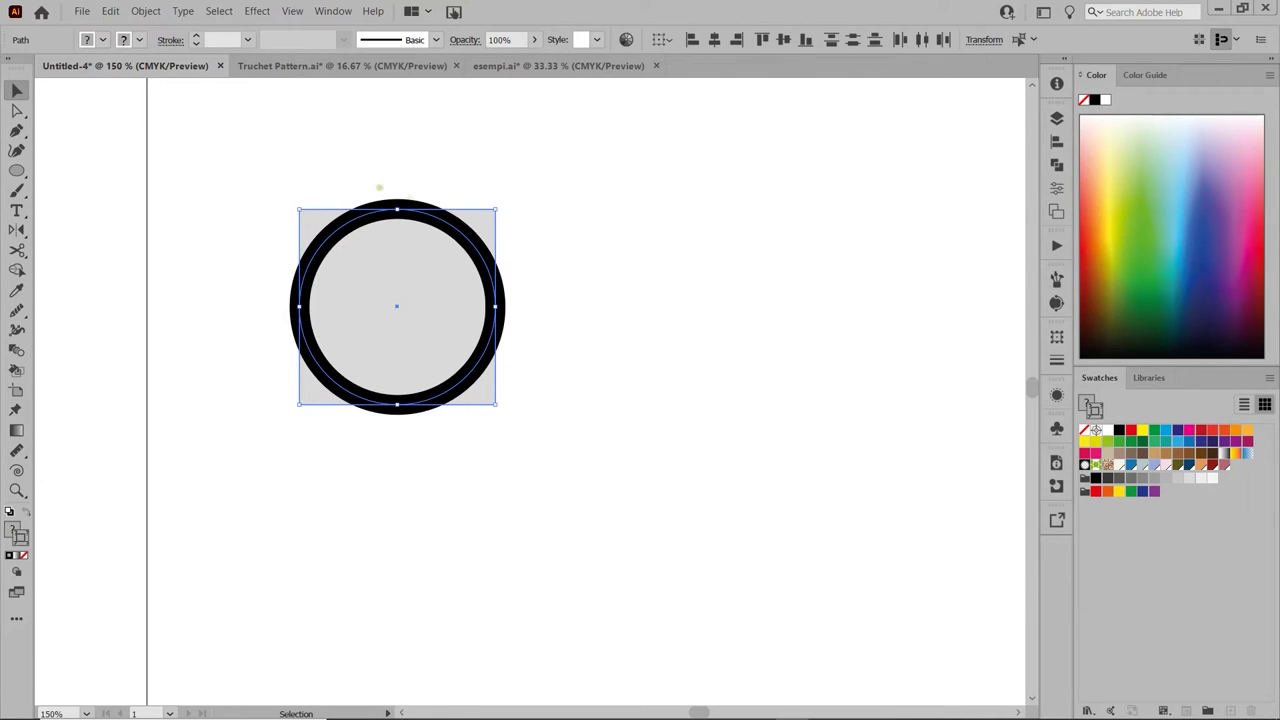
Cut the ring with the Scissors tool at its top, right, bottom and left points
key(ctrl+minus)
key(ctrl+minus)
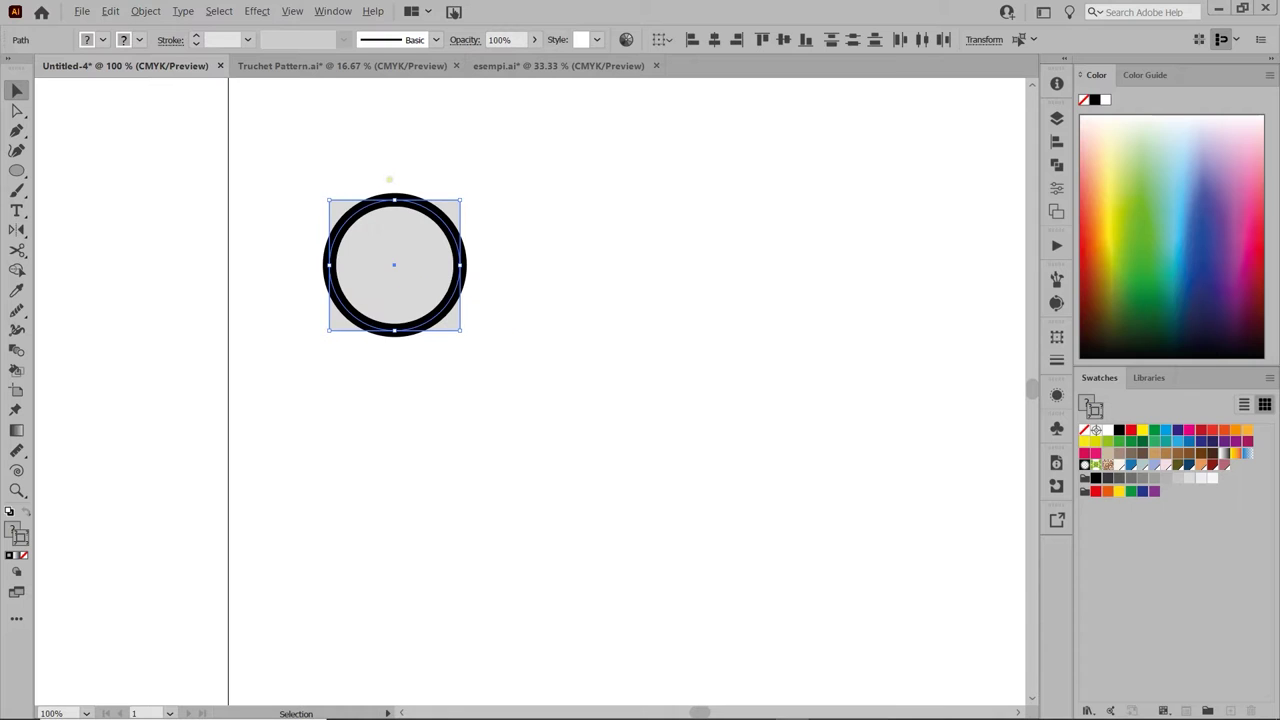
scroll(369, 145, up, 2)
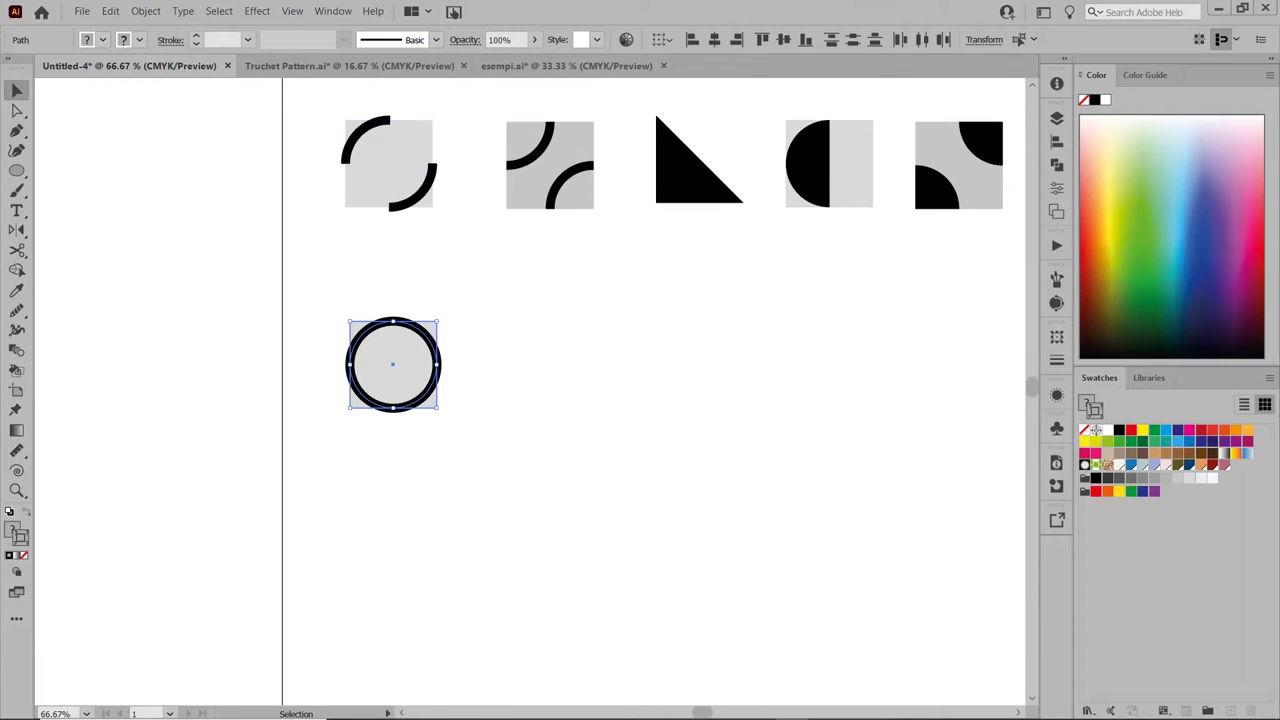
click(18, 253)
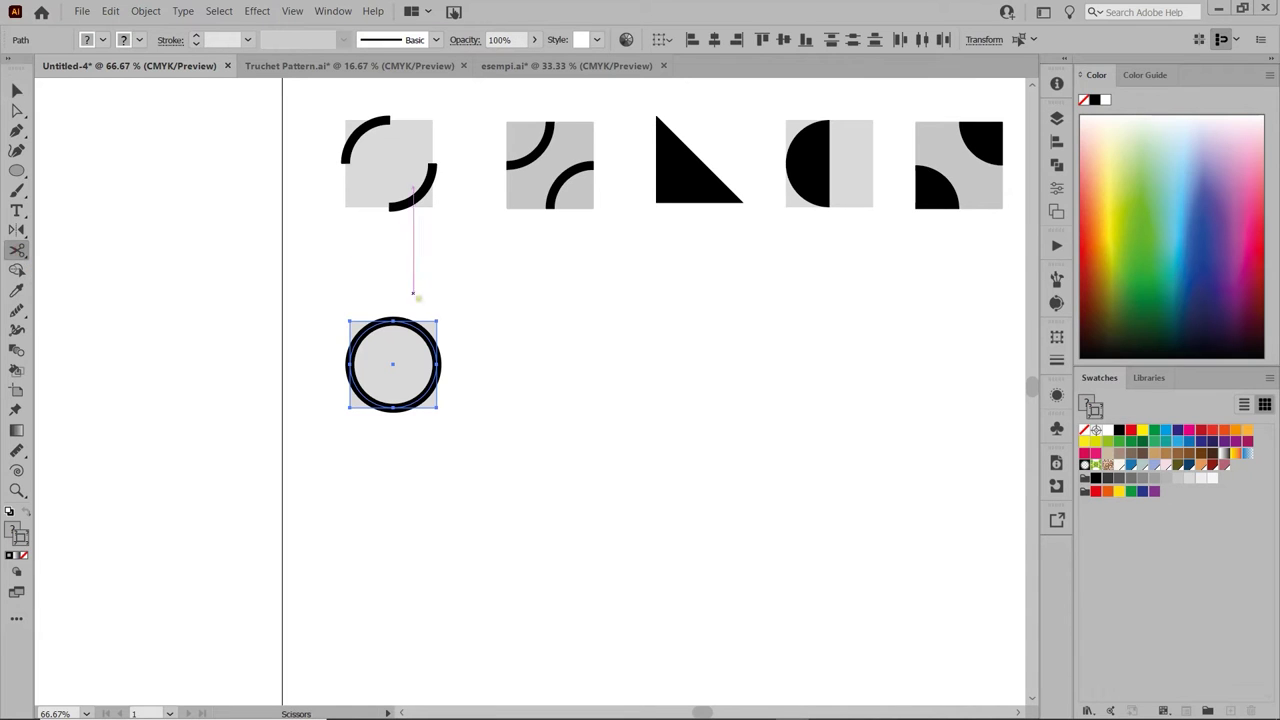
scroll(415, 314, up, 2)
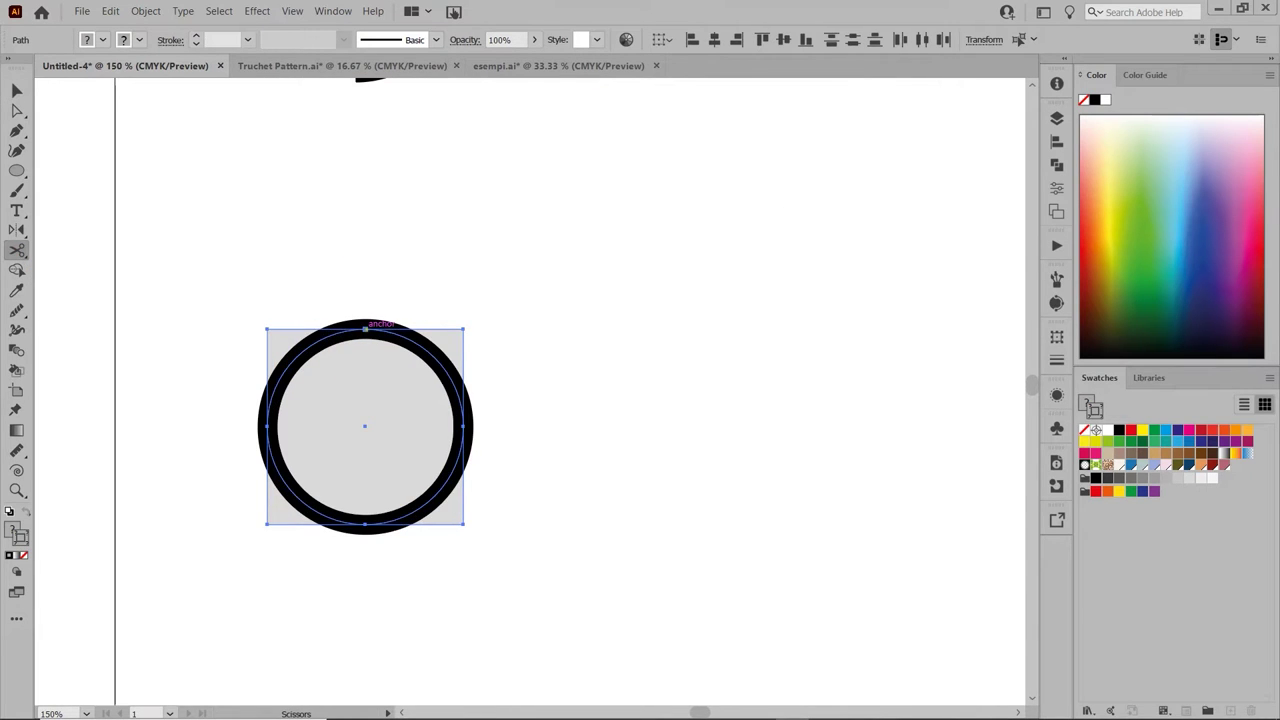
click(366, 327)
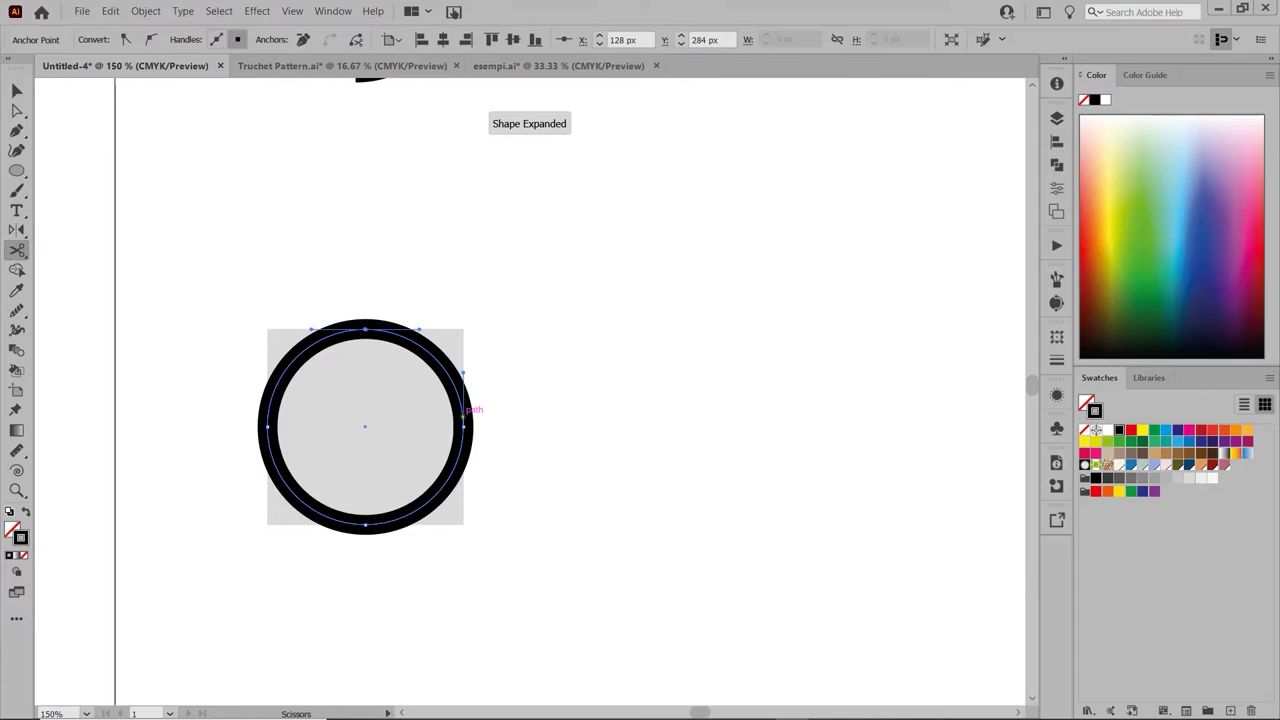
click(463, 425)
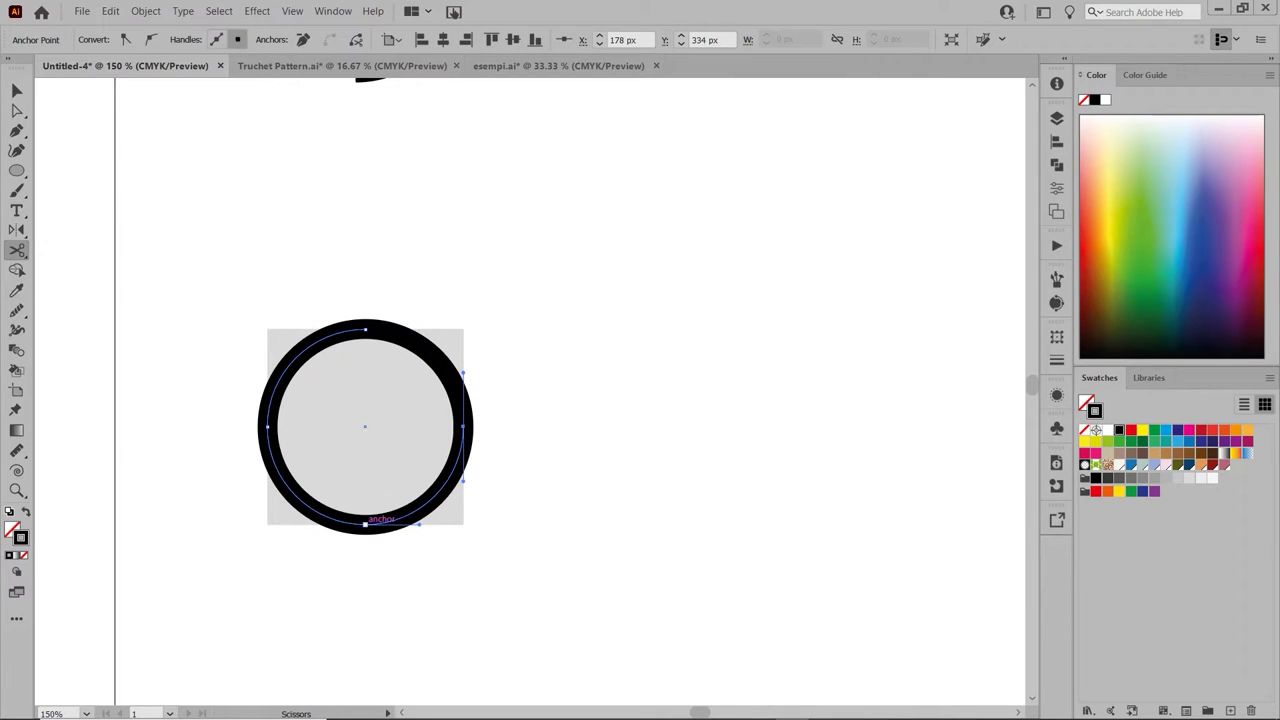
click(365, 521)
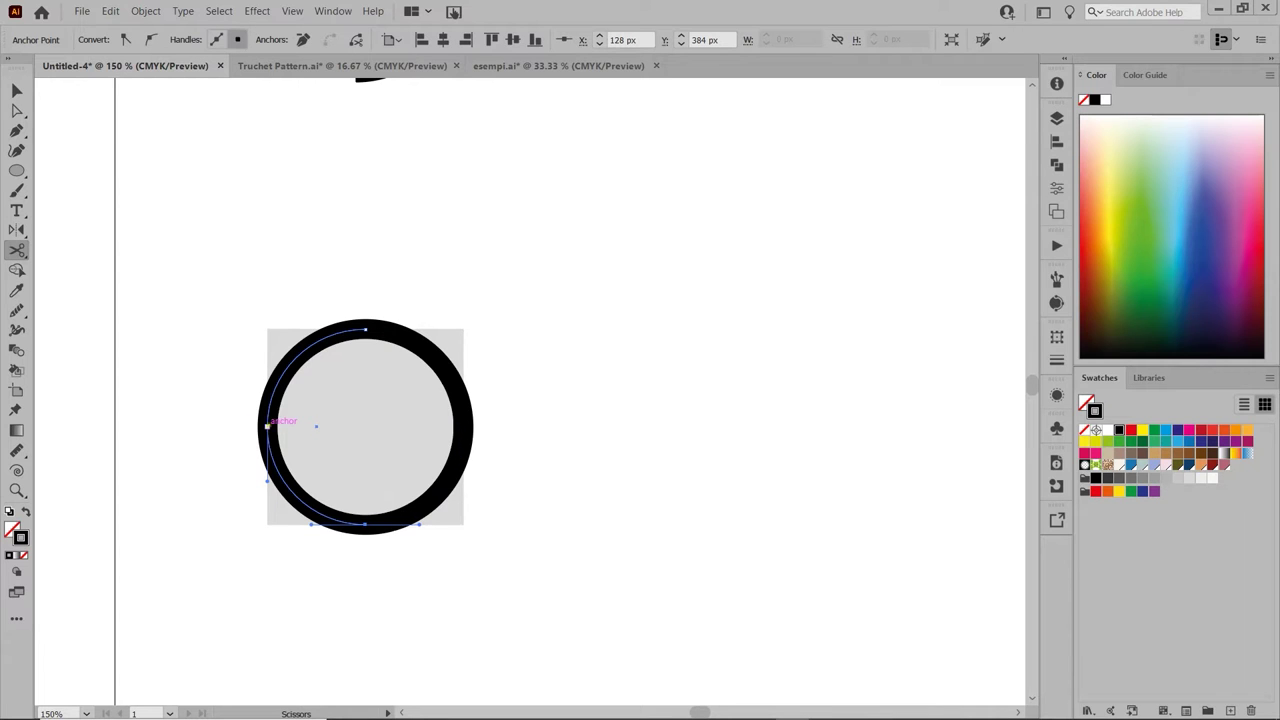
click(267, 426)
Drag the ring's upper-right quarter arc up and away from the circle
key(v)
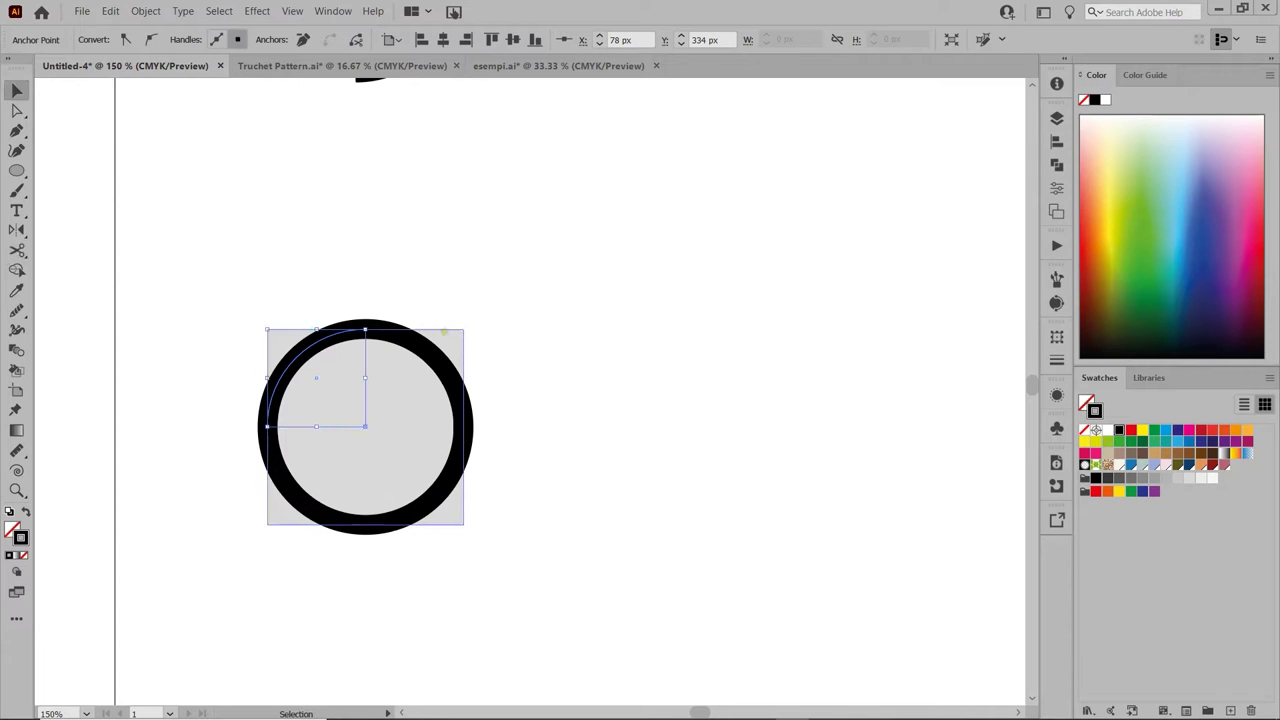
click(427, 342)
drag(430, 343, 466, 303)
scroll(460, 312, down, 2)
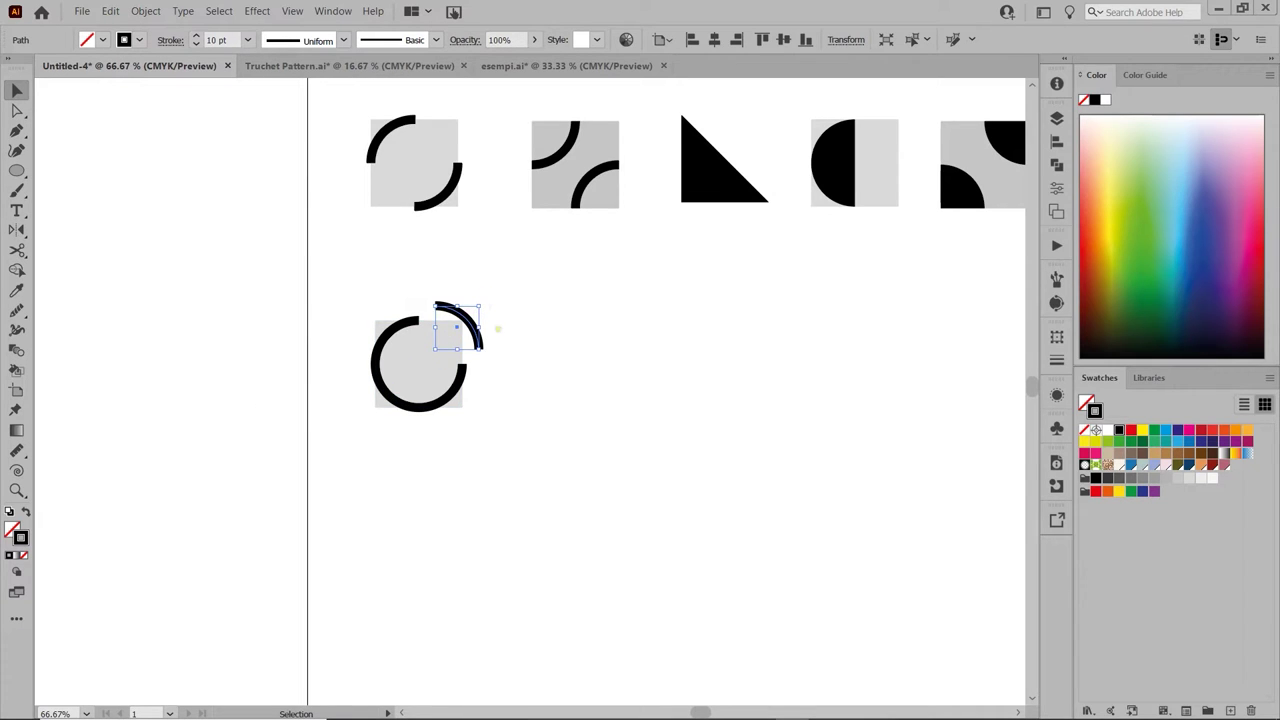
Delete the upper-right and lower-left quarter arcs
key(Delete)
click(395, 393)
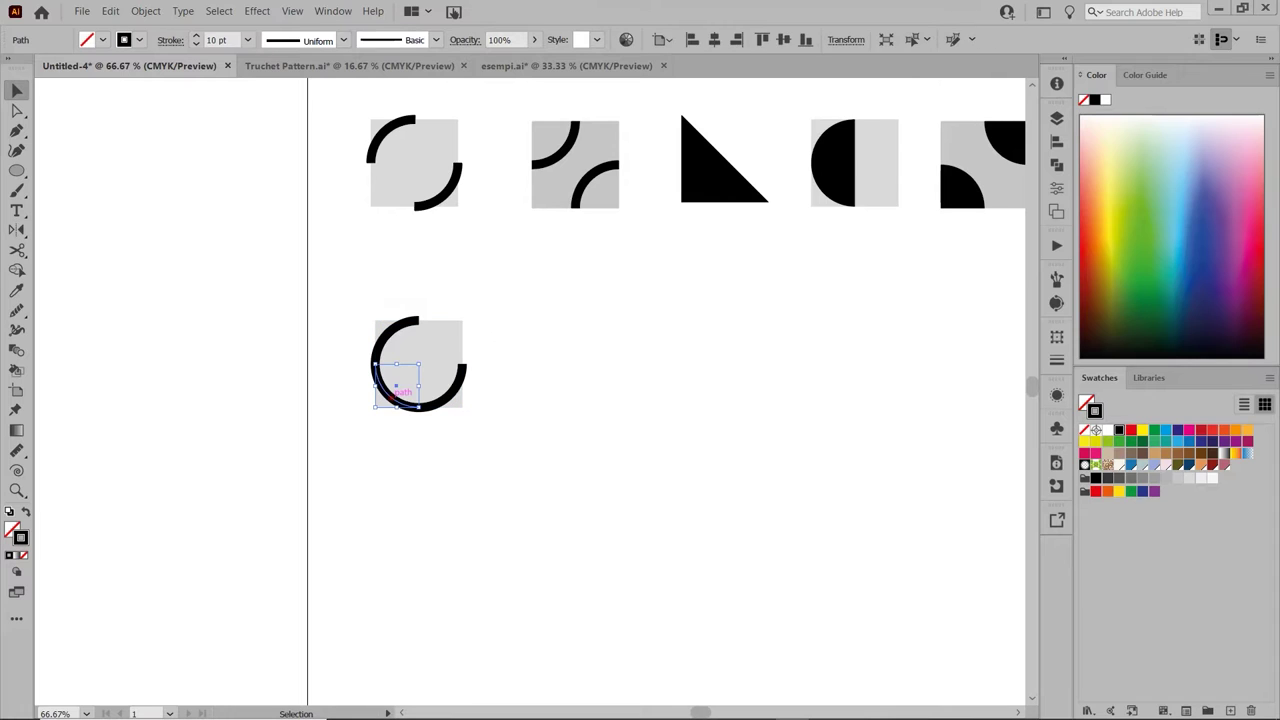
key(Delete)
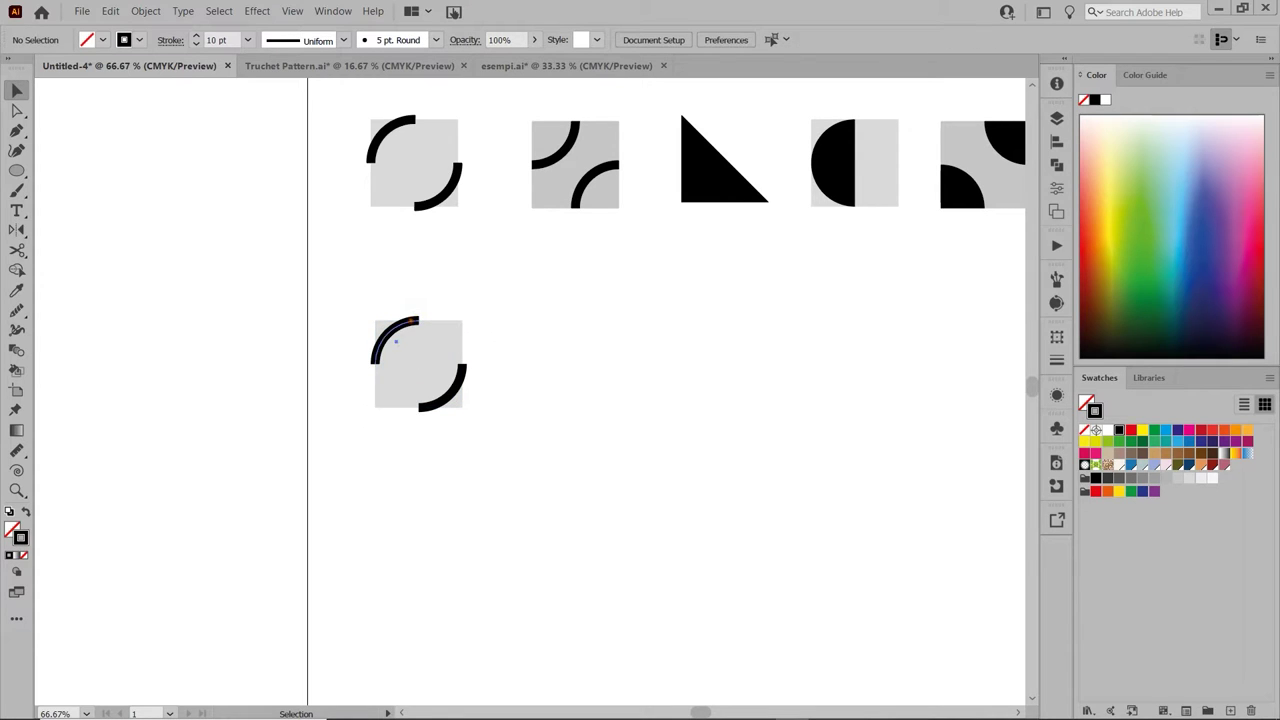
Expand the remaining upper-left and lower-right arcs into filled shapes (Fill and Stroke)
click(385, 336)
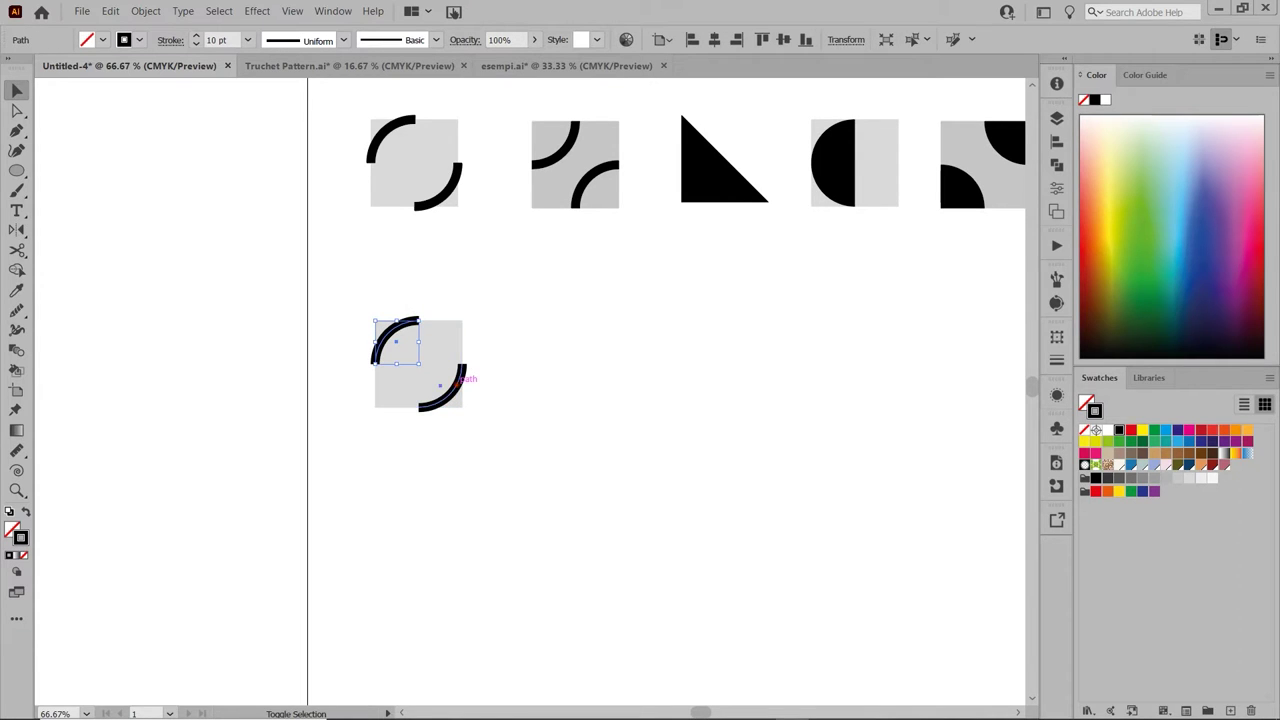
shift+click(463, 377)
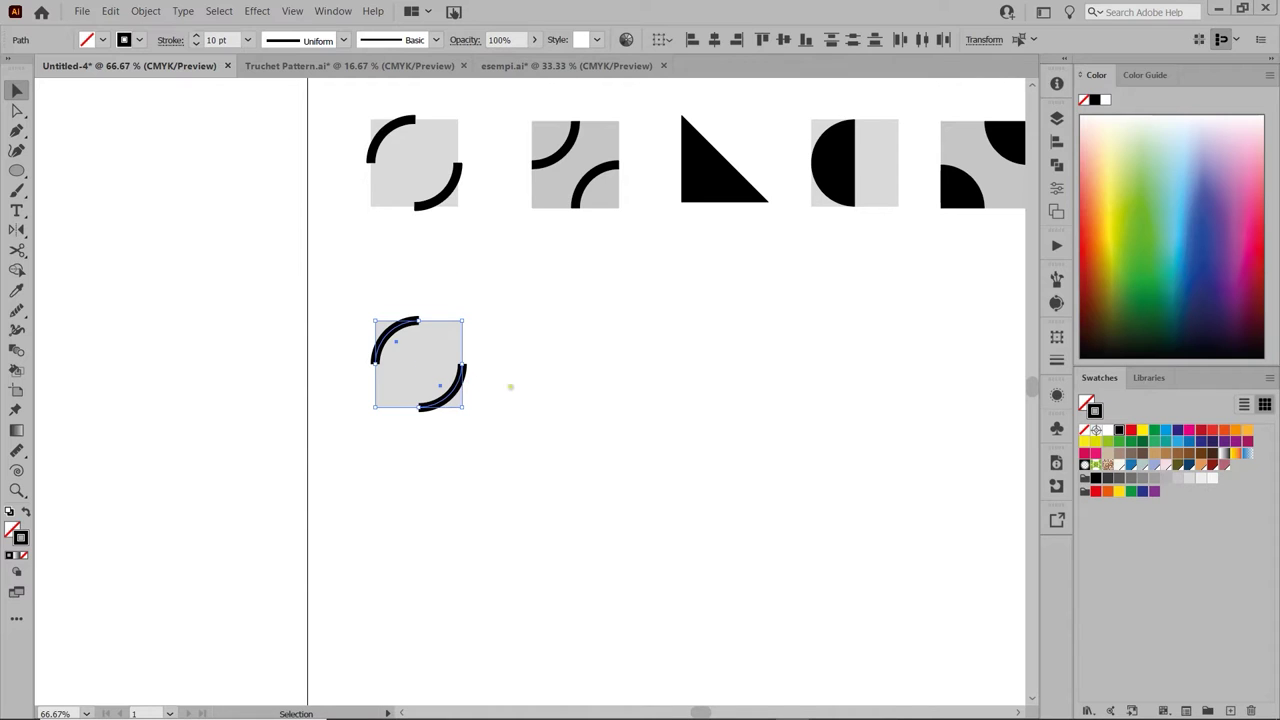
click(486, 376)
click(403, 331)
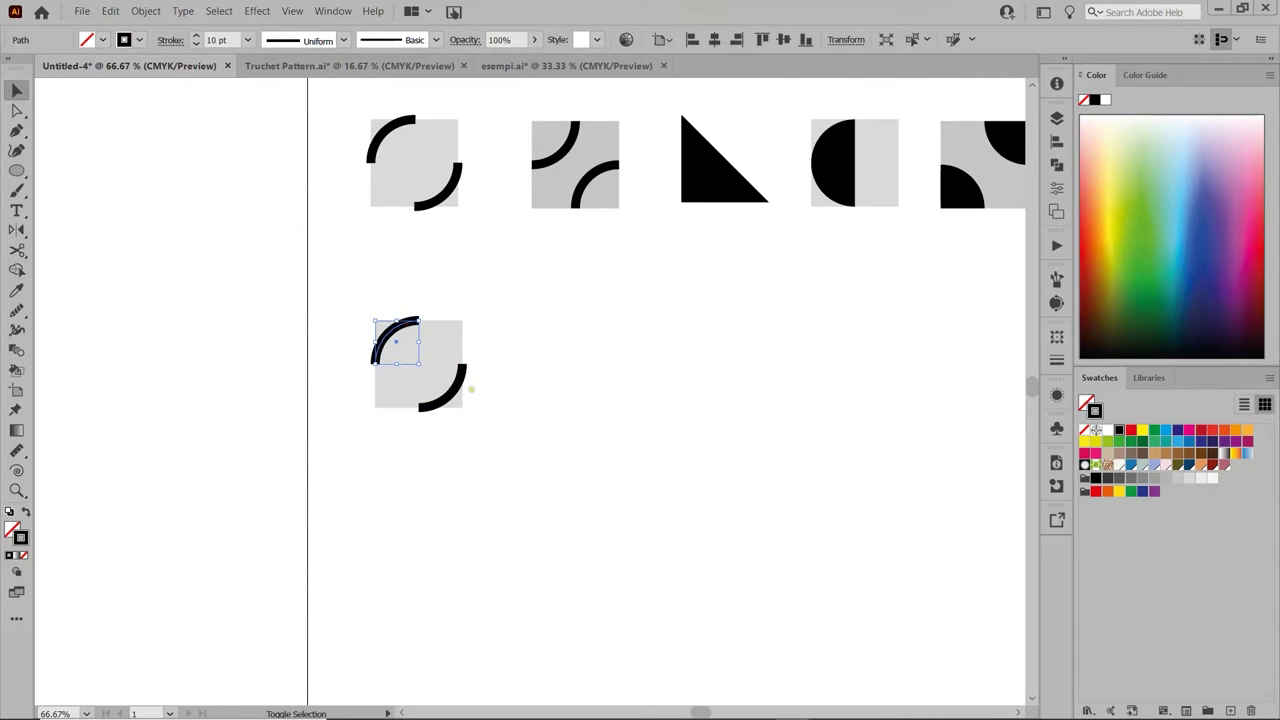
shift+click(467, 383)
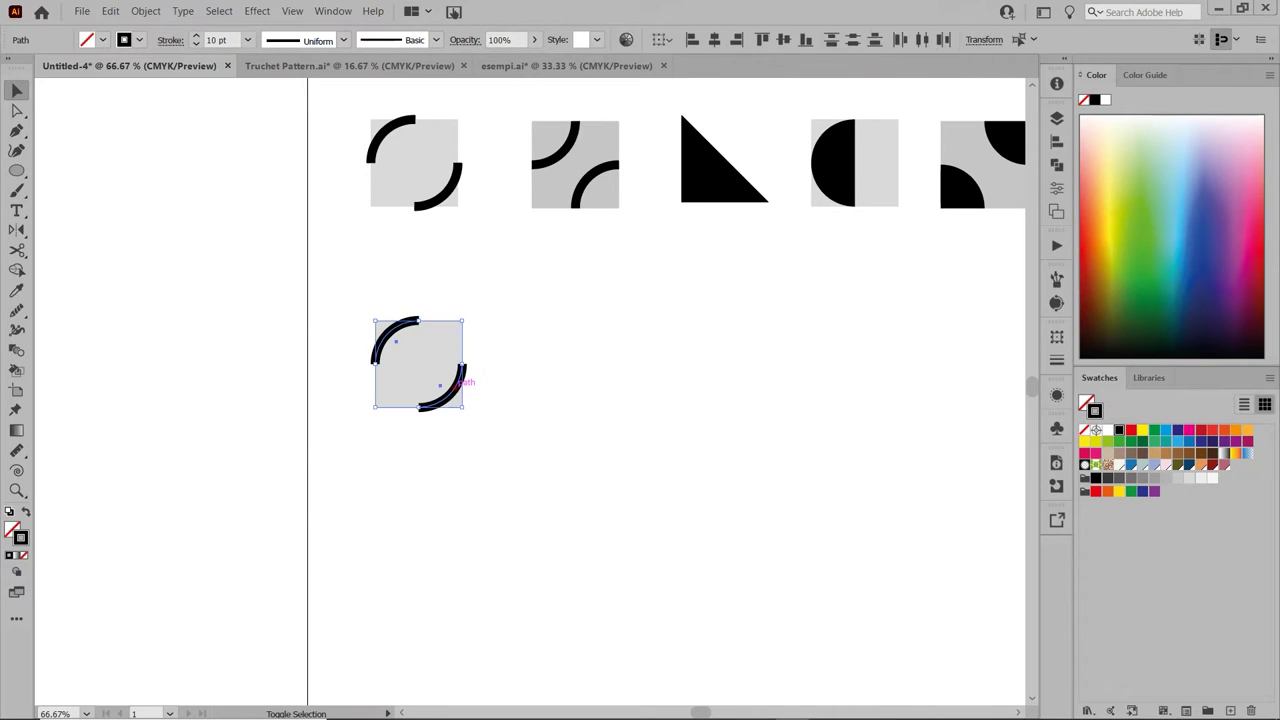
click(165, 12)
click(199, 182)
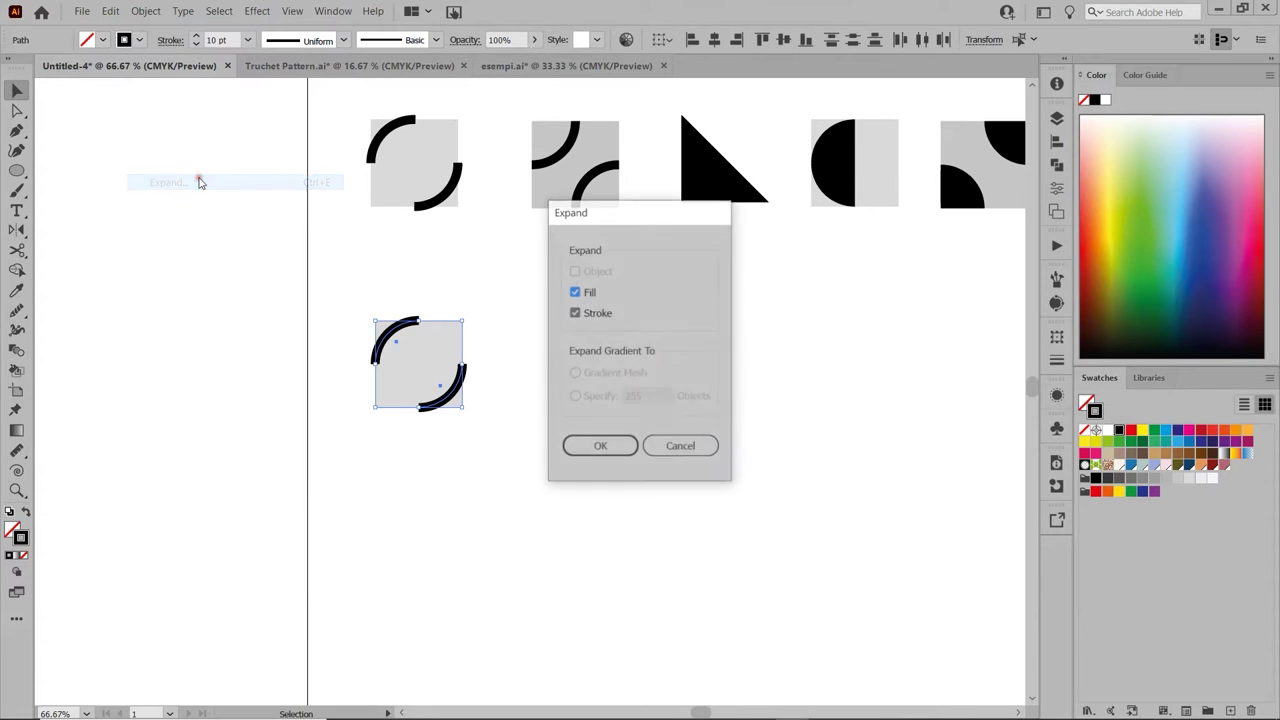
click(600, 446)
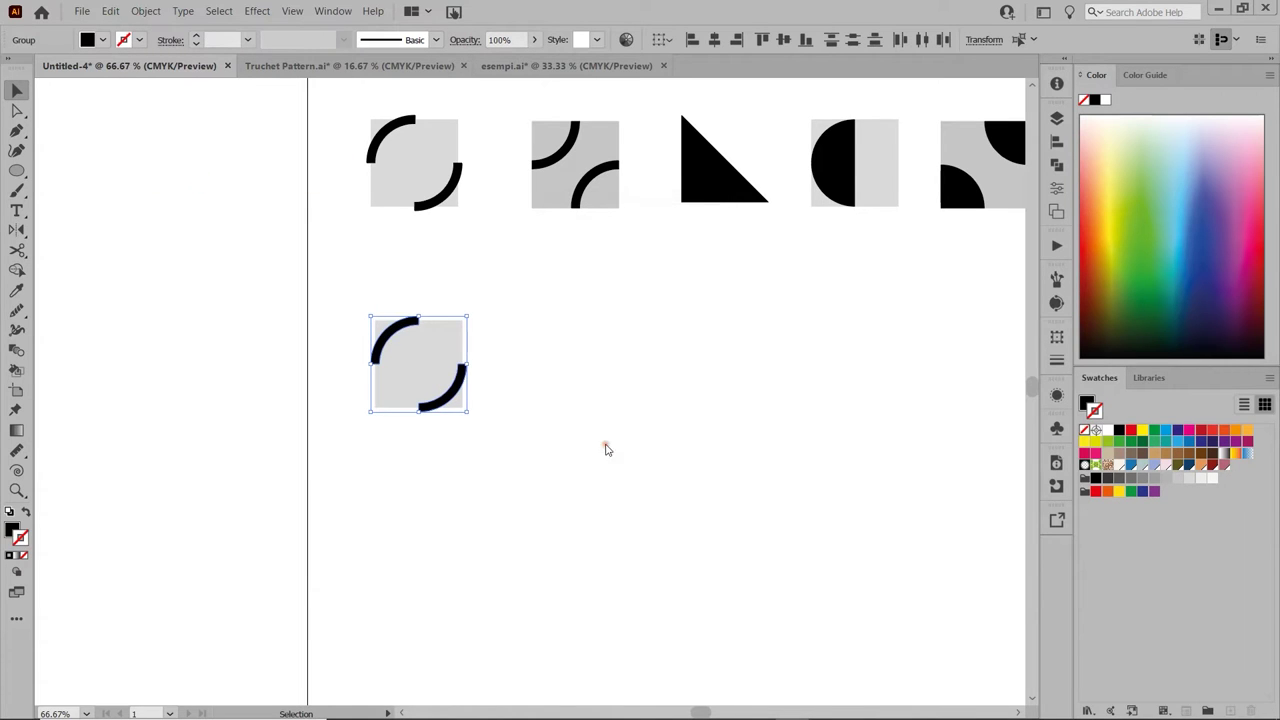
click(523, 367)
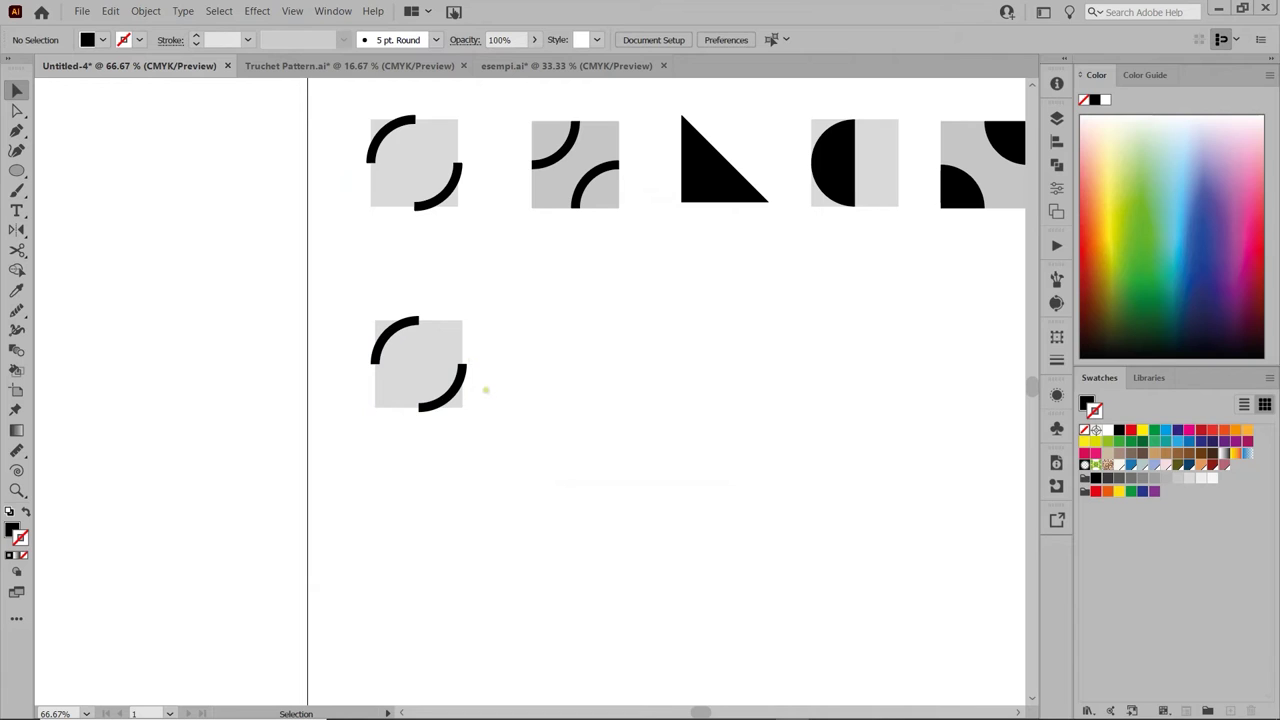
key(ctrl+minus)
key(F7)
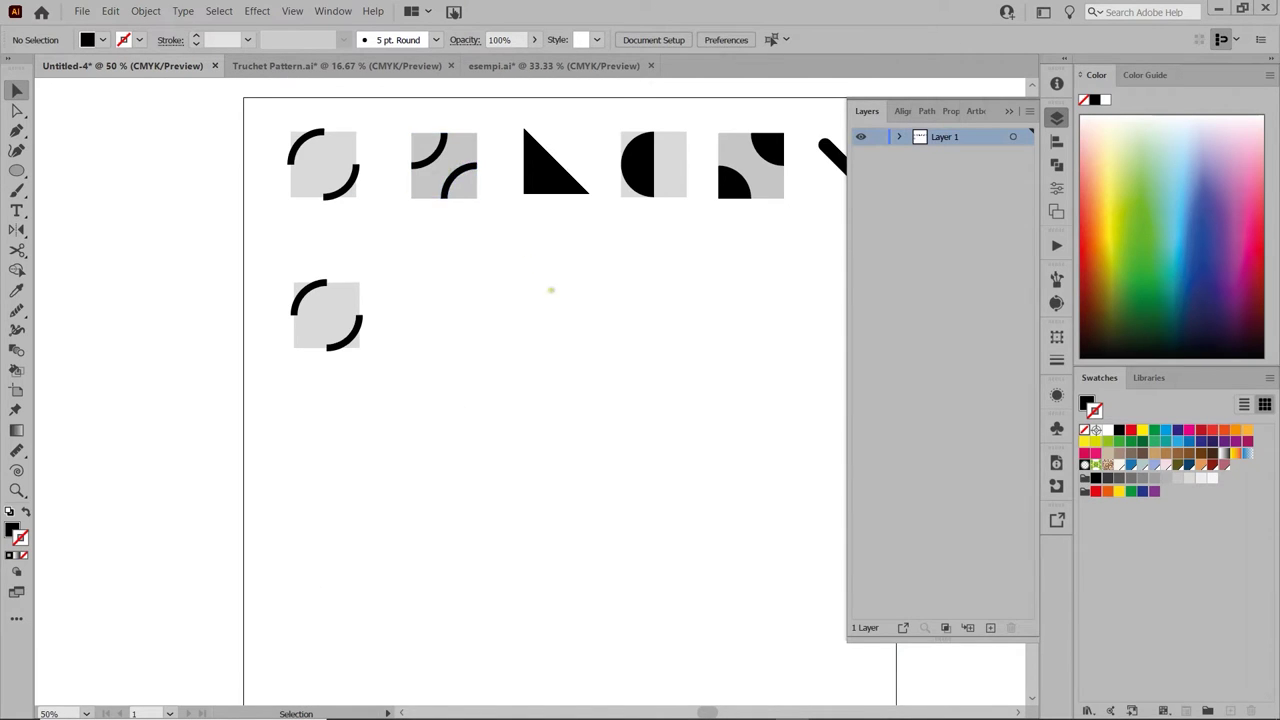
Draw a 100 px light grey square with no outline and place it beside the arc tile
key(m)
click(440, 310)
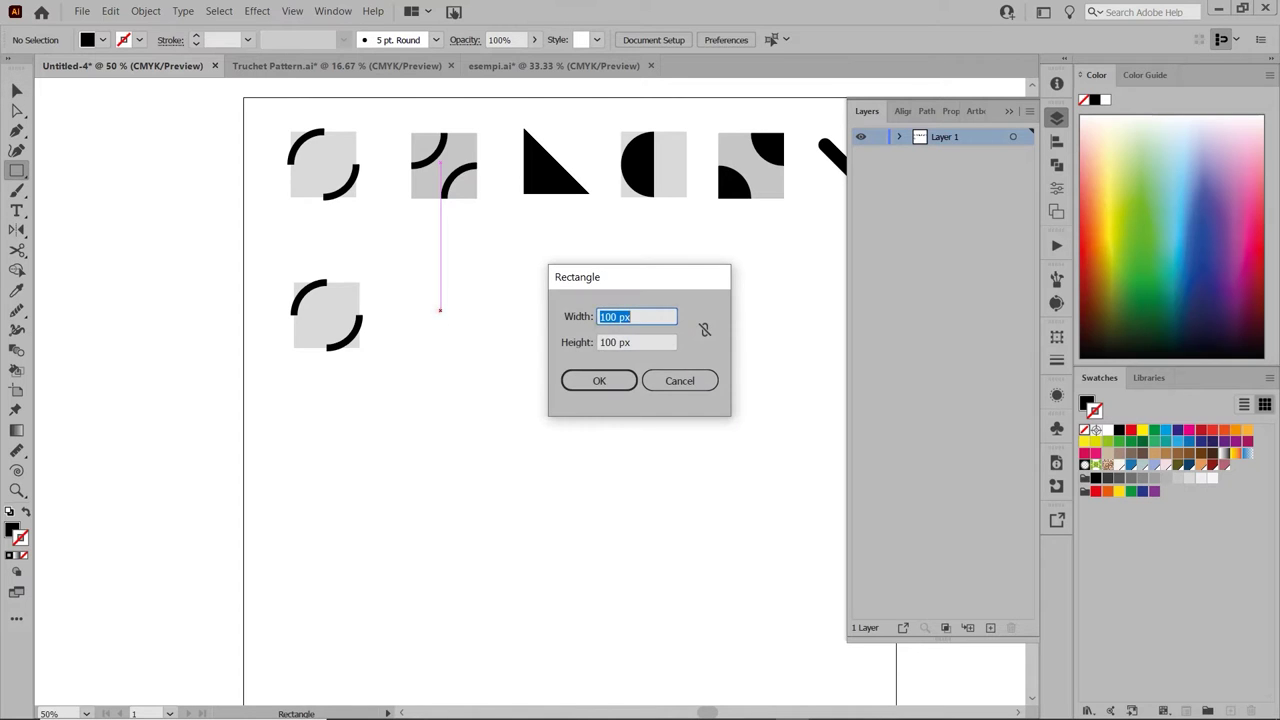
click(605, 383)
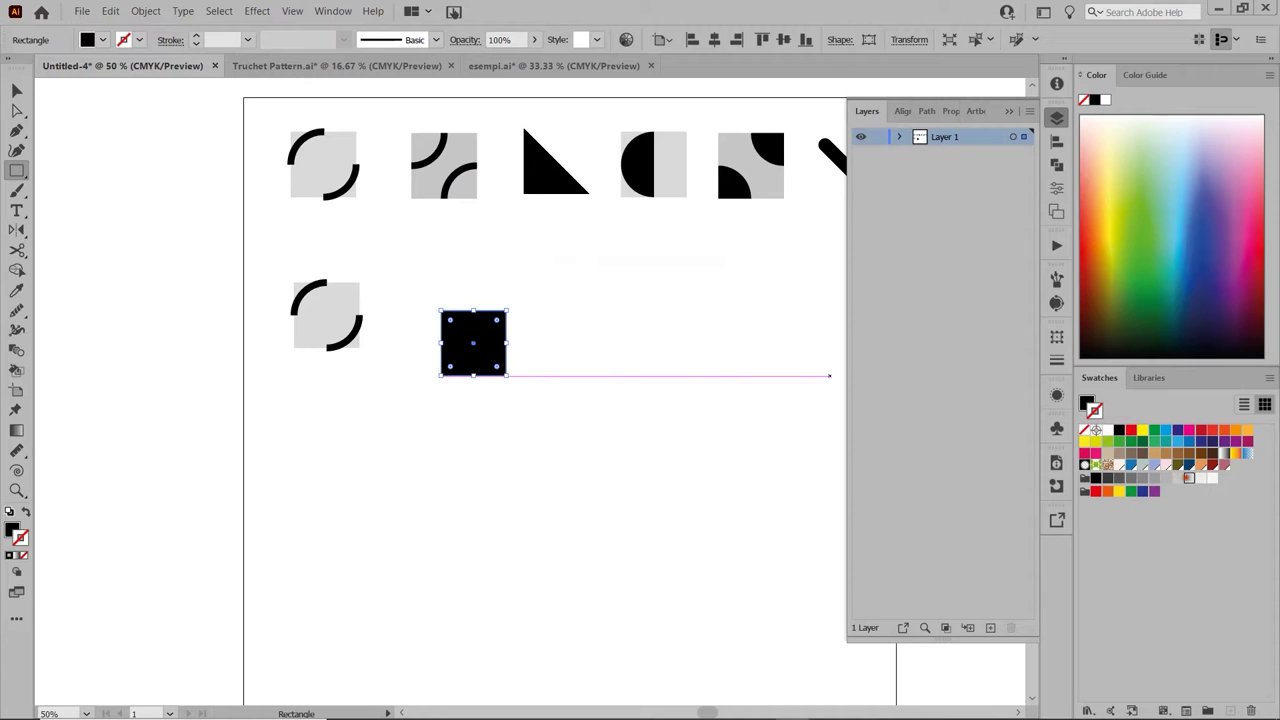
click(1188, 478)
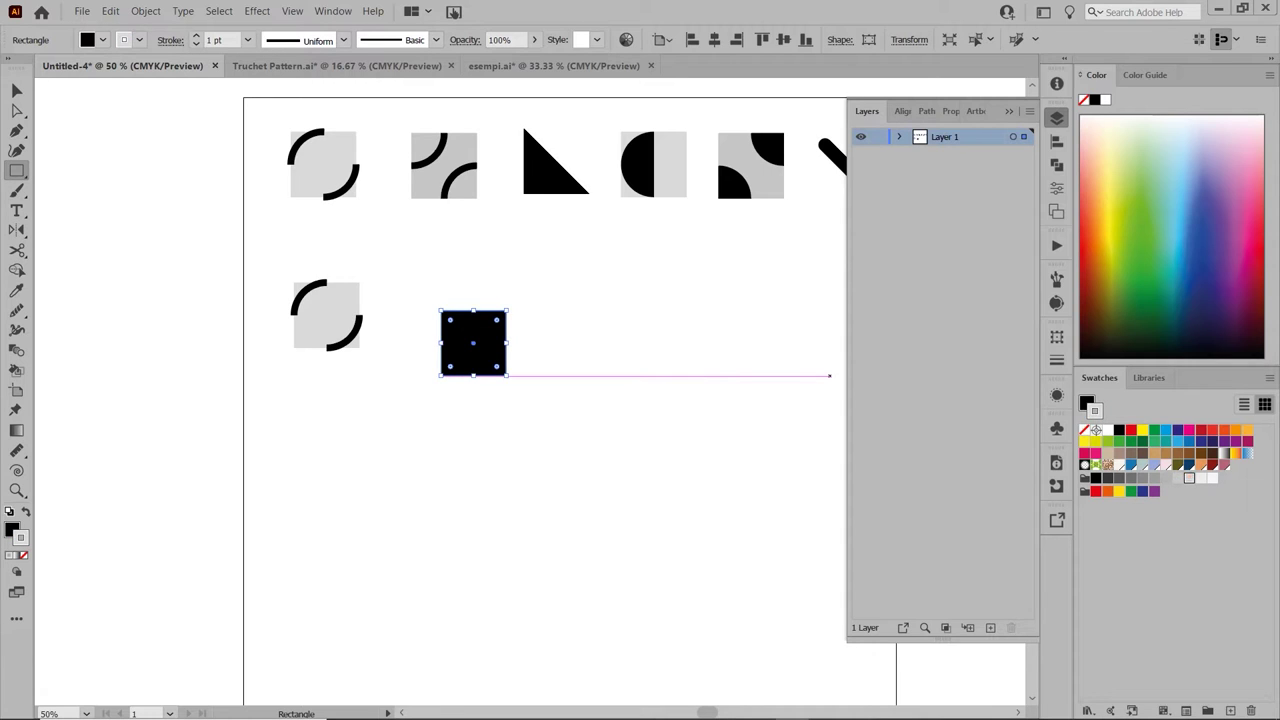
click(1084, 430)
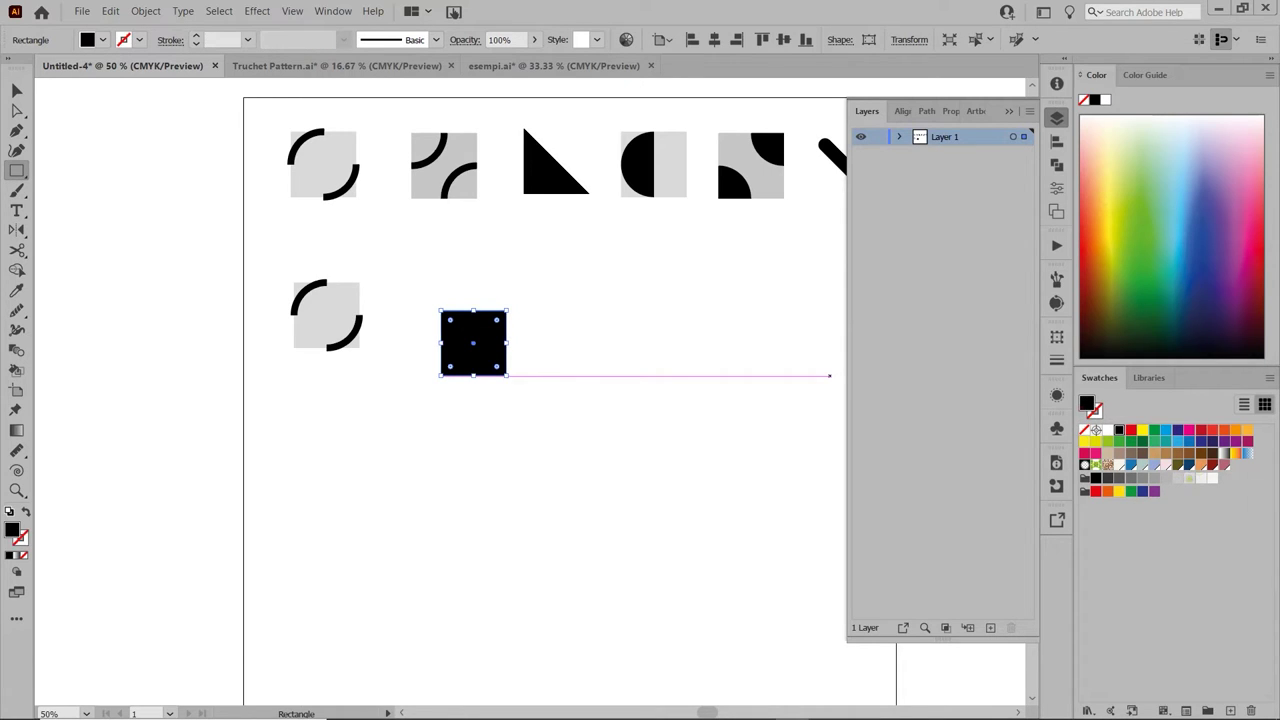
click(1188, 478)
key(v)
drag(471, 342, 438, 311)
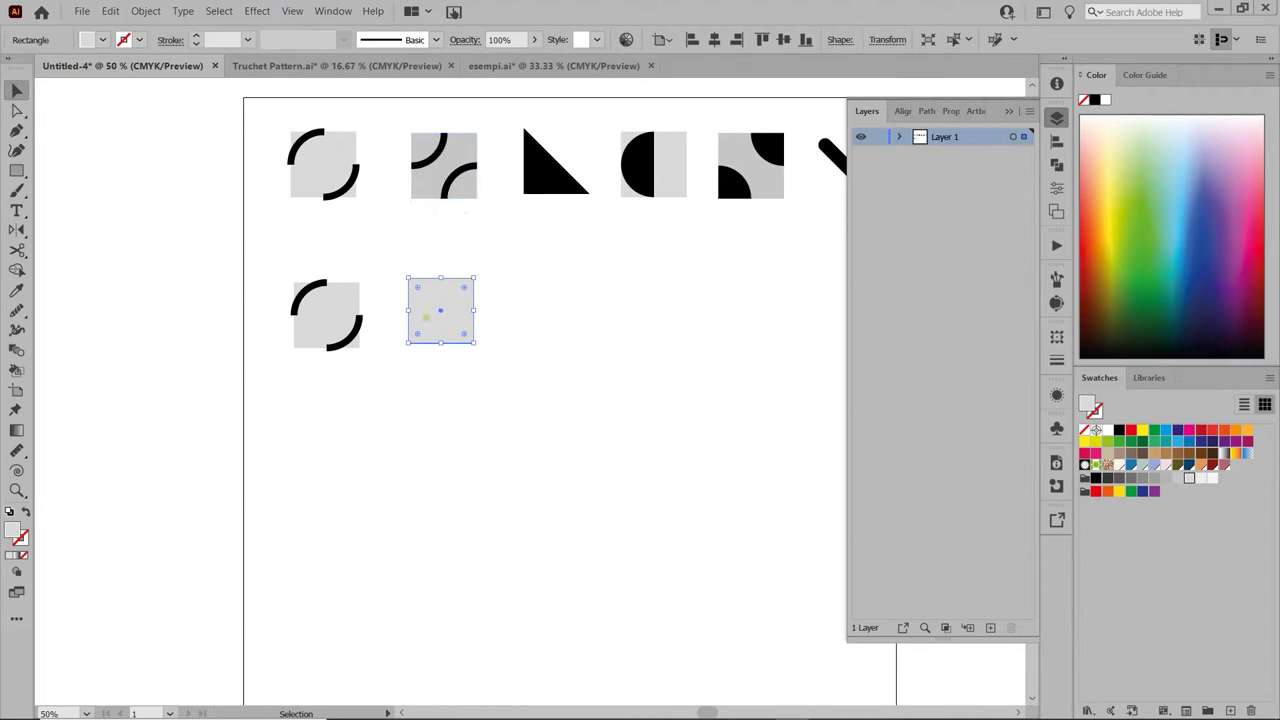
key(l)
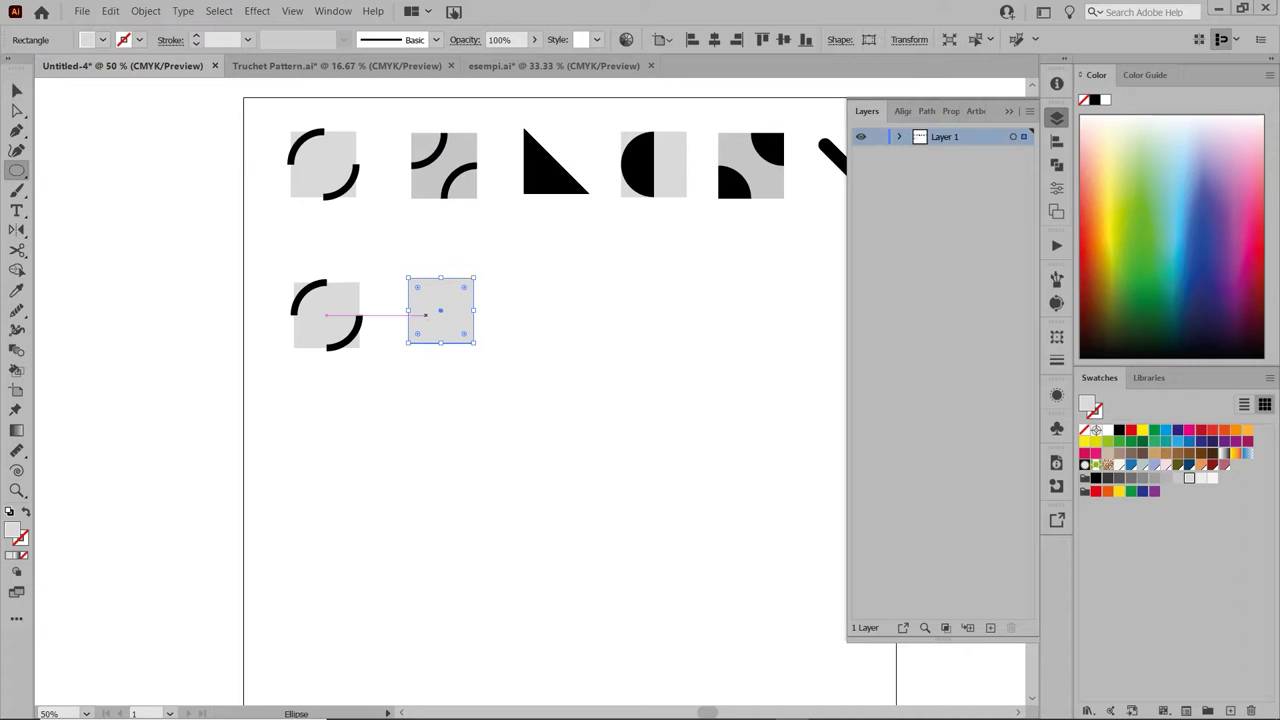
Draw a 100 px circle with a black outline and no fill
click(549, 343)
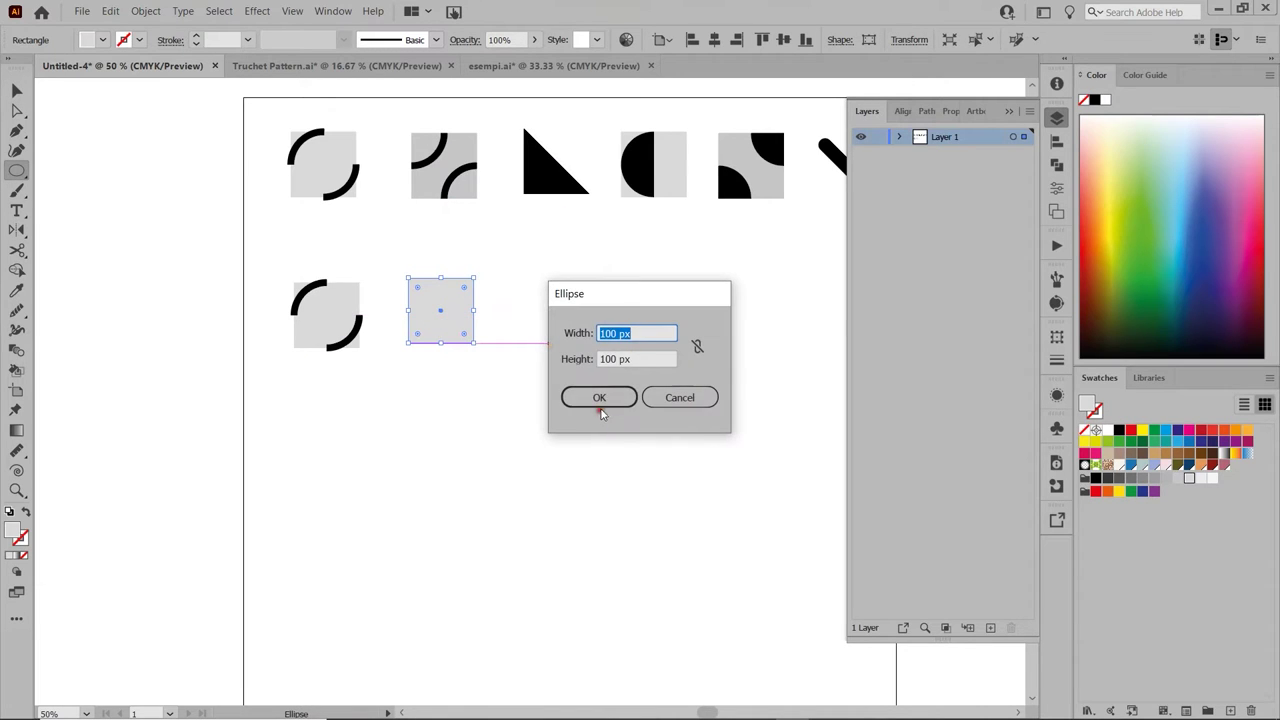
click(603, 398)
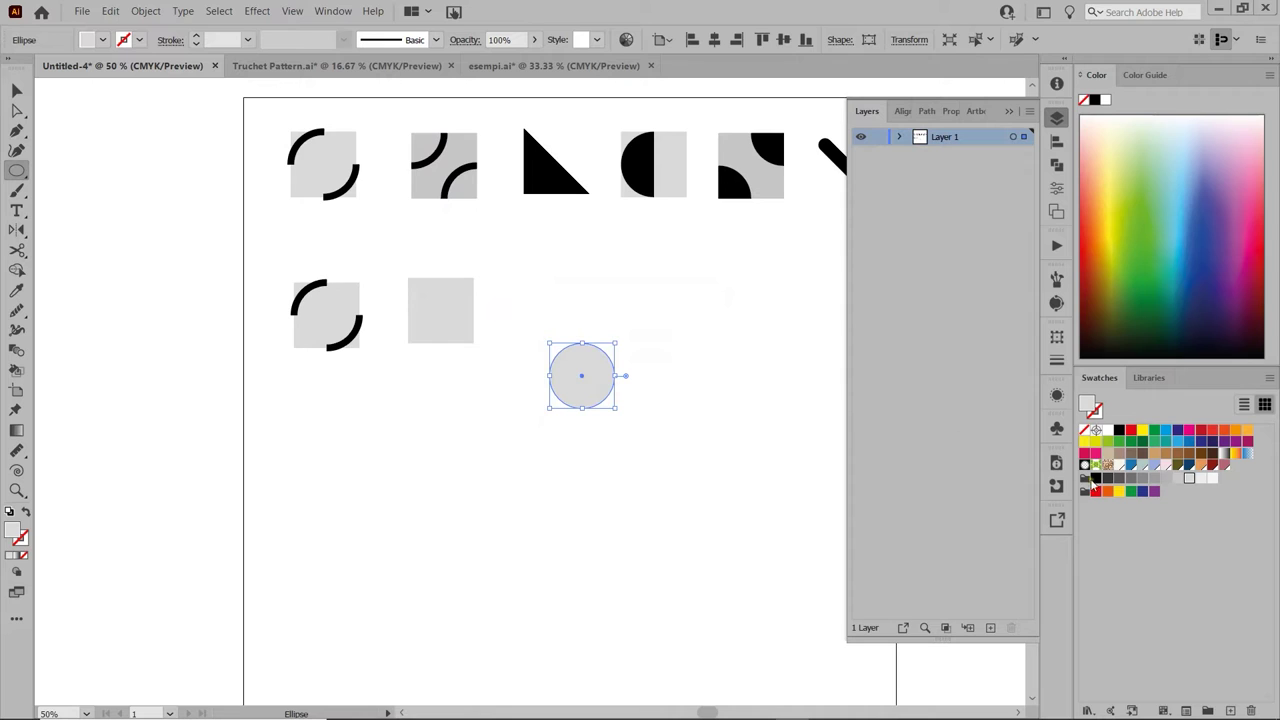
click(1096, 477)
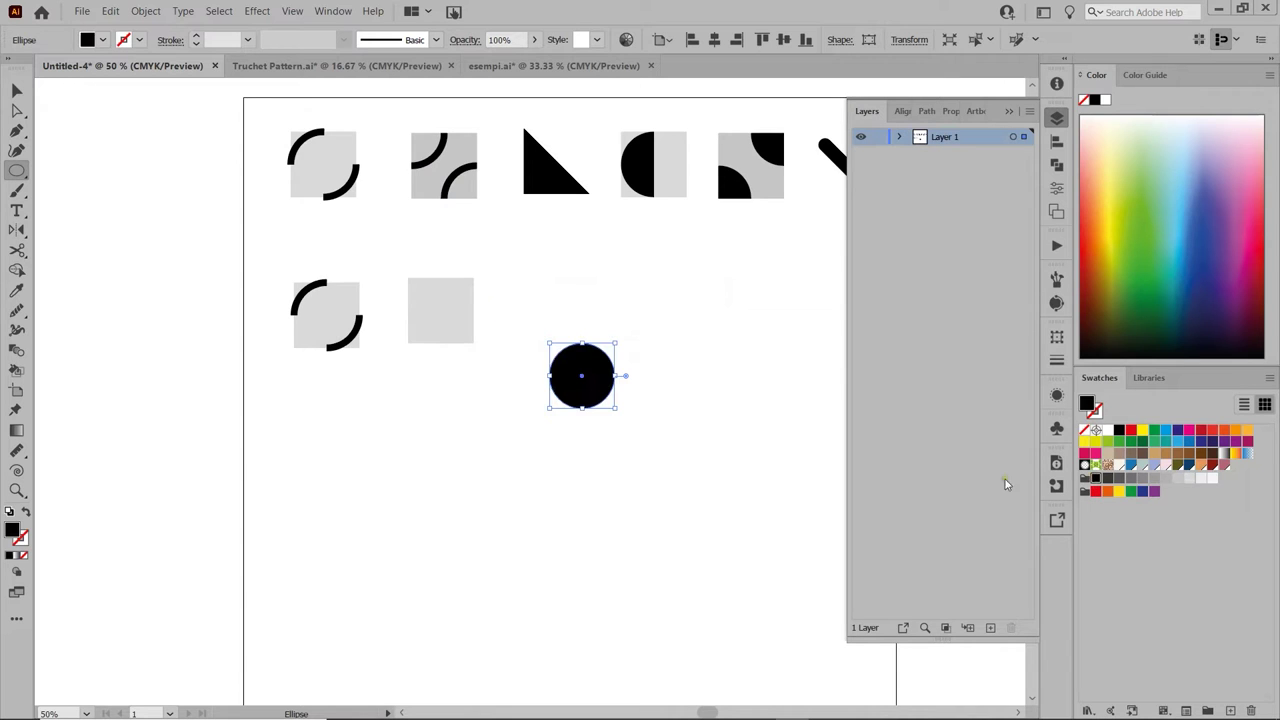
click(26, 512)
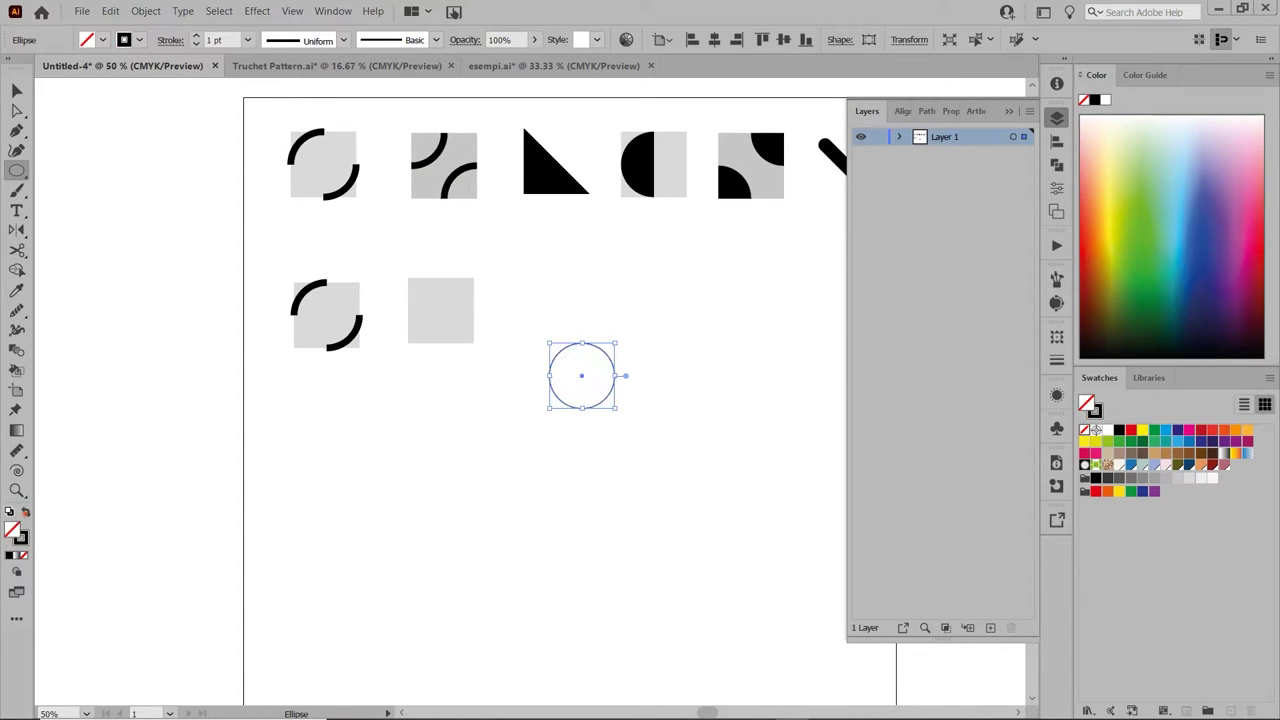
key(v)
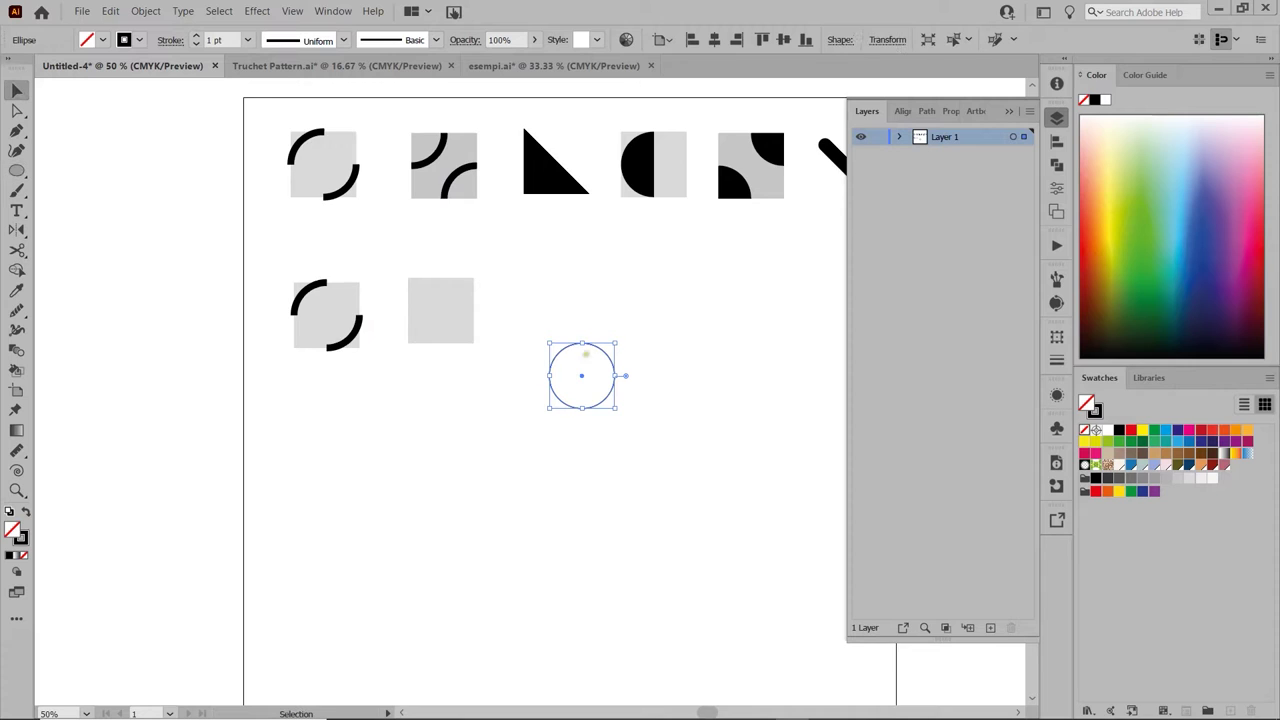
Thicken the ring's outline to 10 pt and place a copy by the grey square
click(196, 36)
click(196, 36)
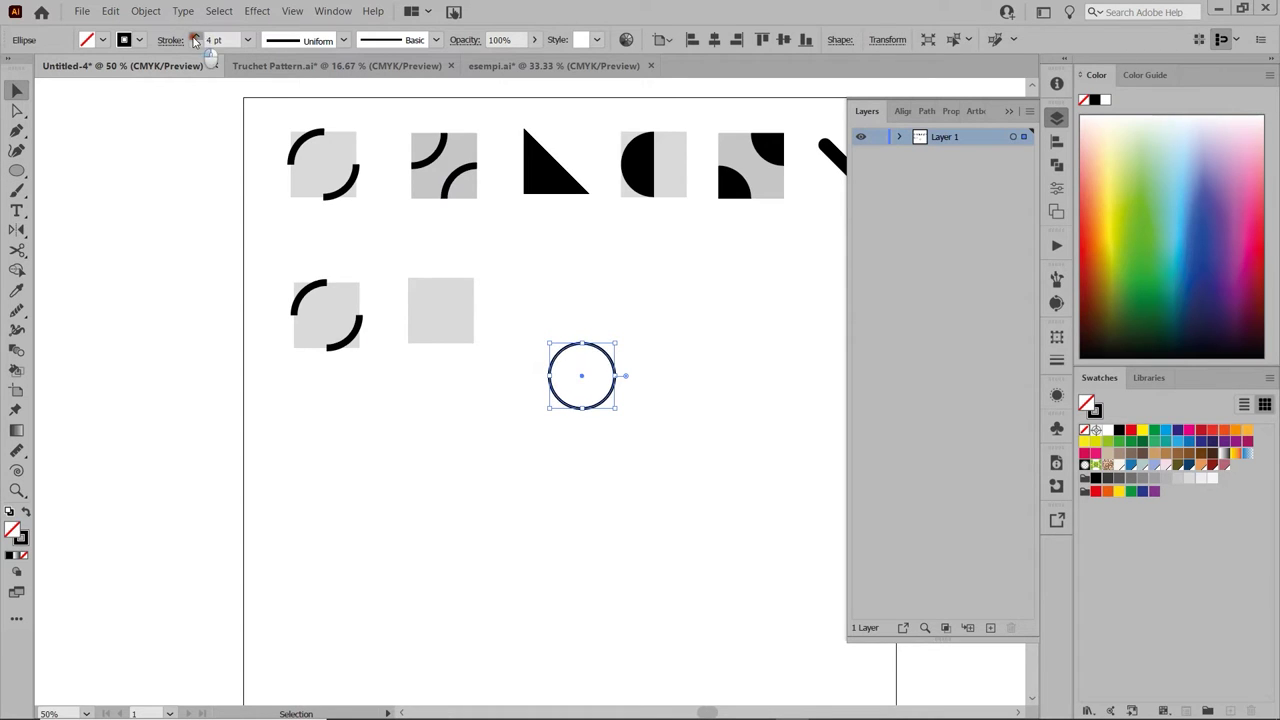
click(196, 36)
click(196, 36)
click(196, 36)
click(196, 36)
click(196, 36)
click(196, 36)
click(196, 36)
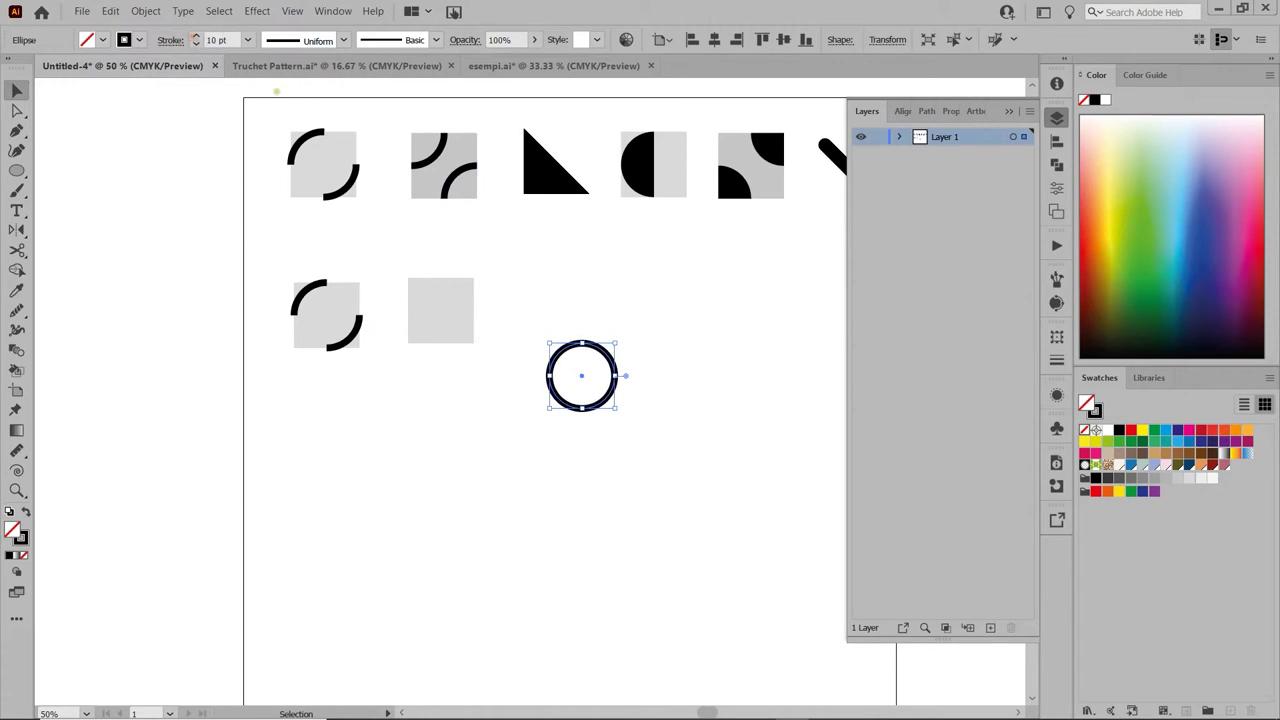
click(651, 391)
mouse_move(604, 394)
mouse_down()
mouse_move(418, 295)
mouse_move(488, 322)
mouse_move(505, 350)
mouse_up()
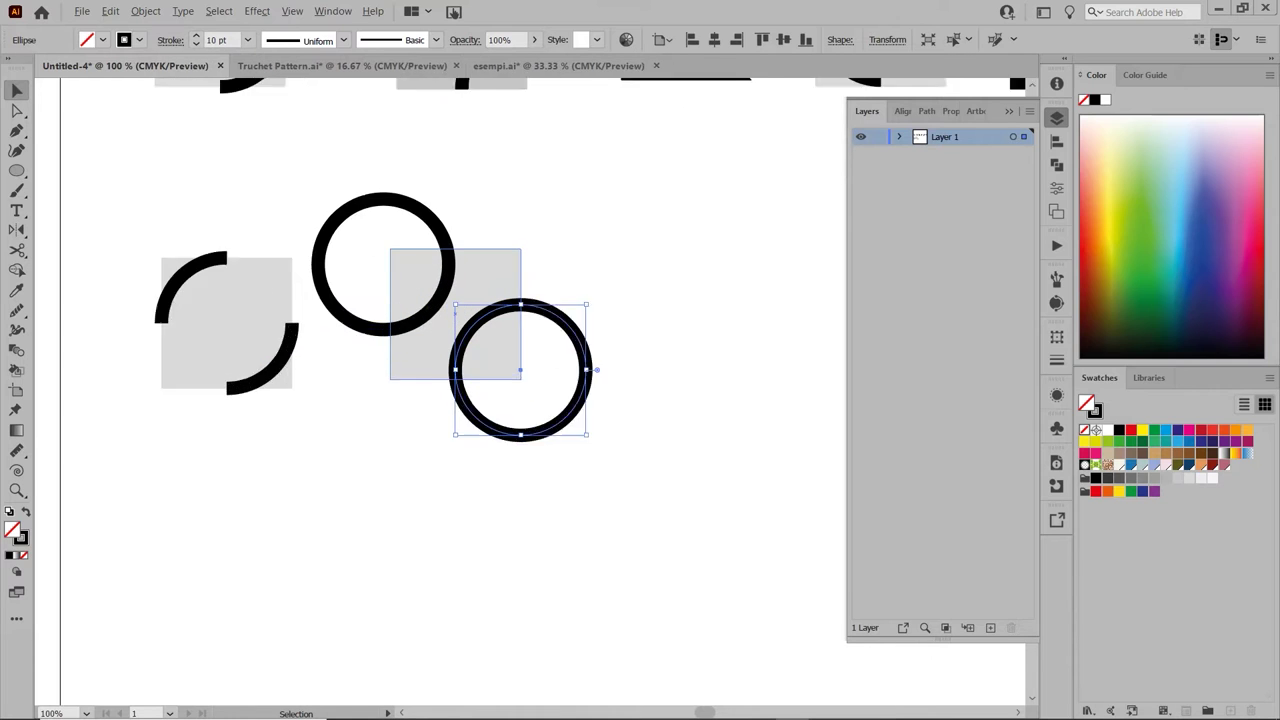
Nudge the two rings onto the square's top-left and bottom-right corners
scroll(426, 308, up, 2)
drag(456, 282, 466, 256)
scroll(466, 256, up, 3)
drag(367, 280, 514, 486)
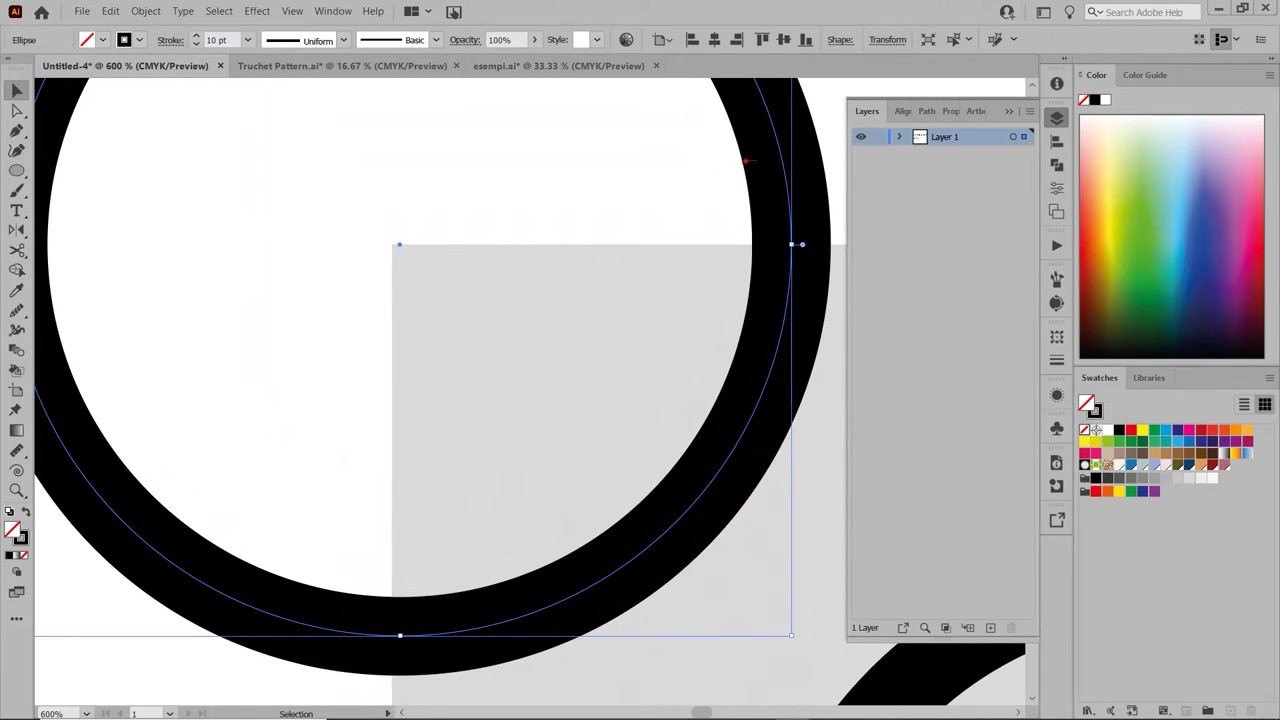
mouse_move(779, 162)
mouse_down()
mouse_move(766, 160)
mouse_move(781, 160)
mouse_up()
scroll(480, 257, up, 1)
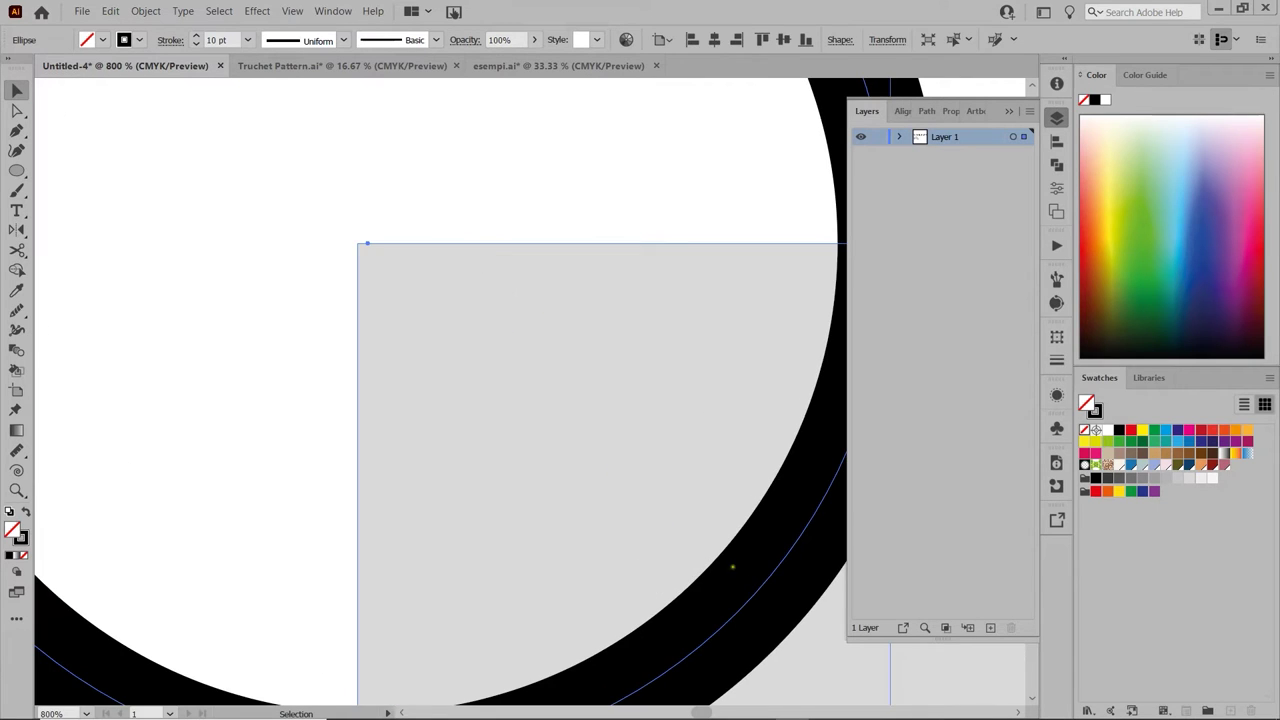
drag(770, 584, 760, 582)
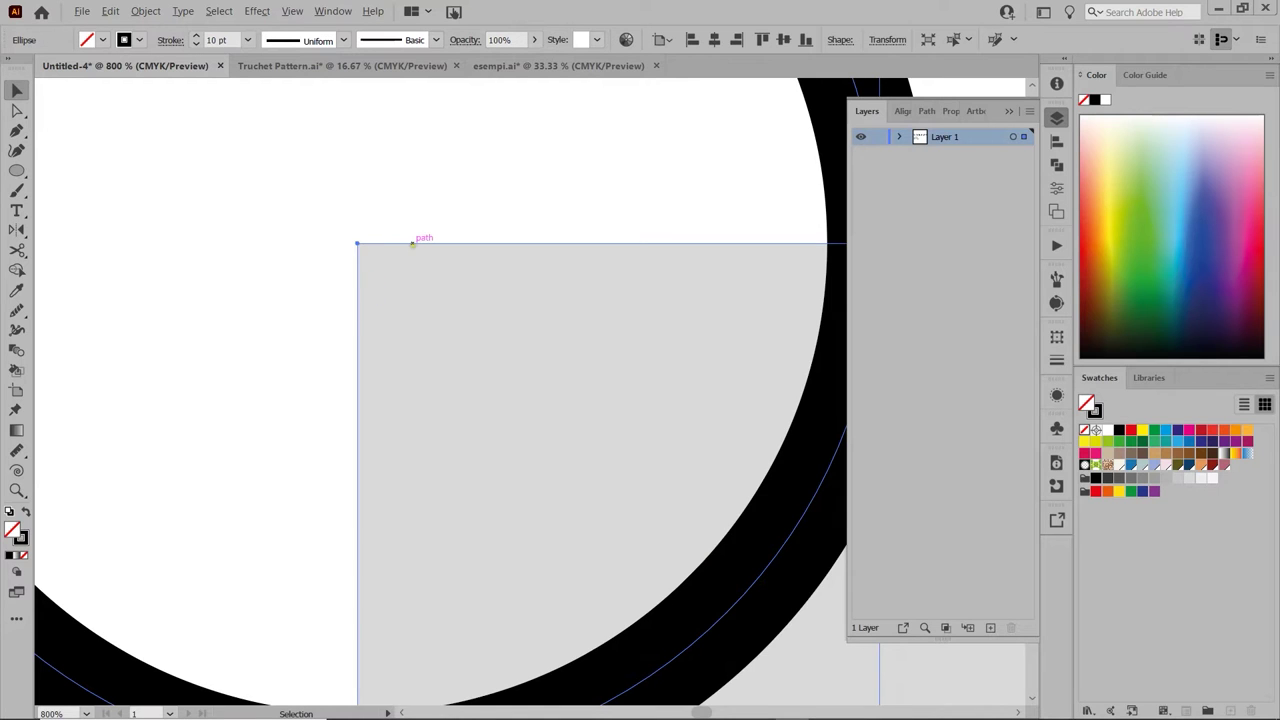
scroll(401, 244, down, 5)
click(674, 351)
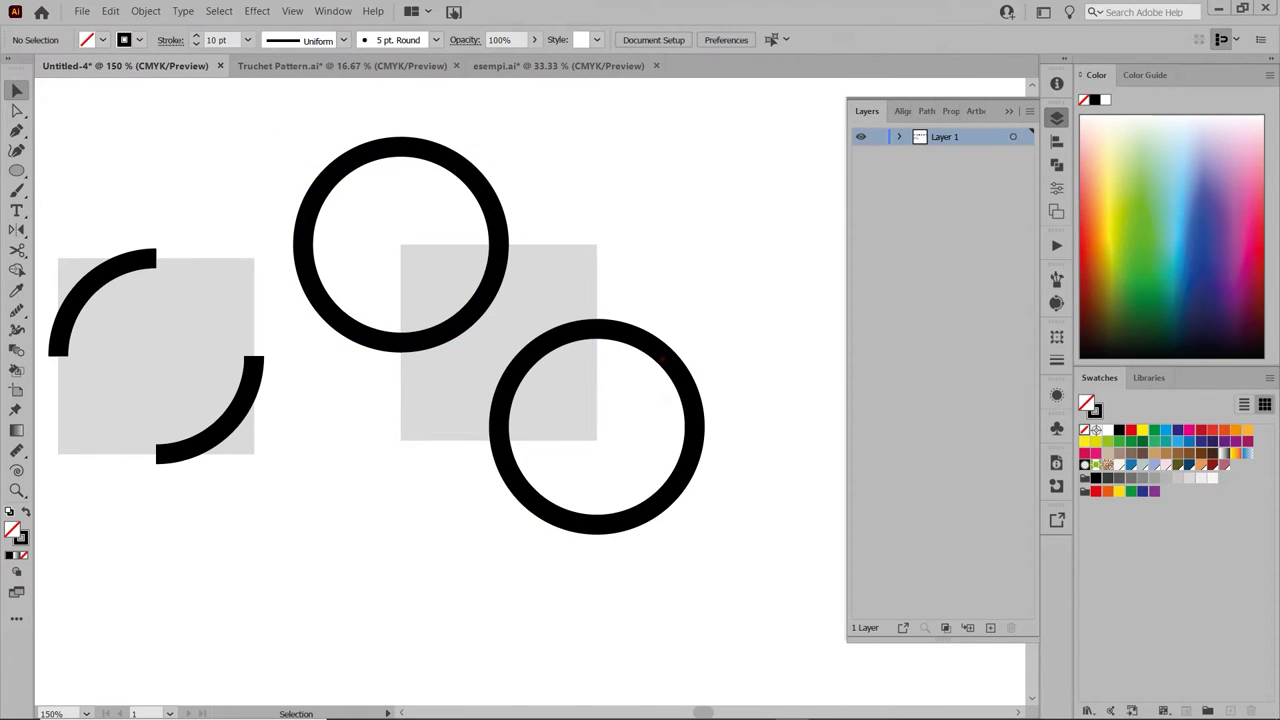
Turn on Smart Guides and snap the lower ring's centre onto the square's bottom-right corner
click(333, 11)
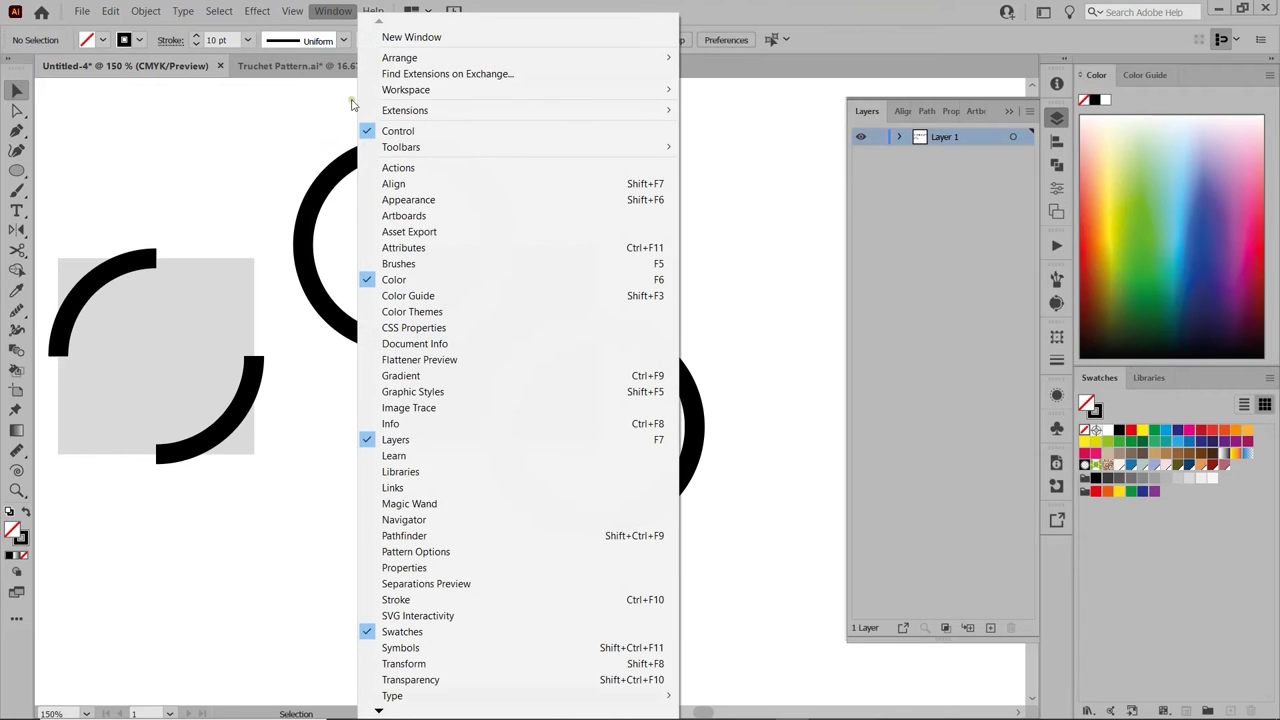
mouse_move(292, 11)
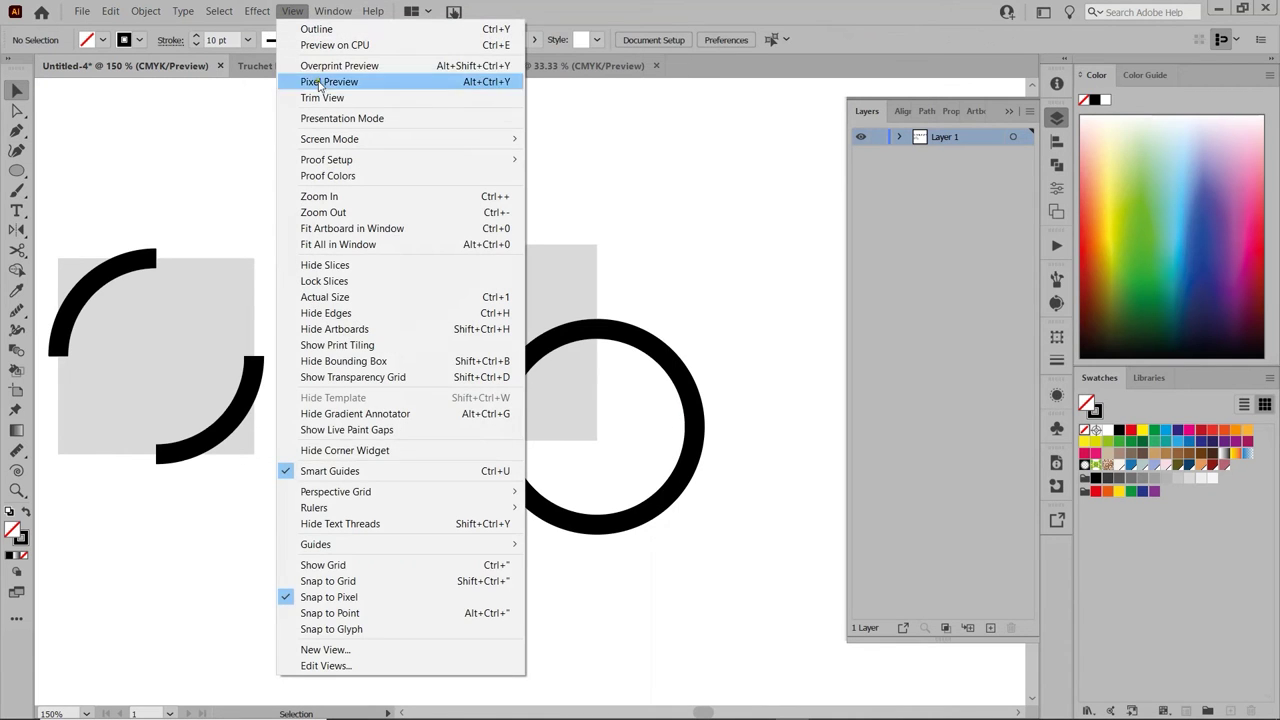
click(330, 470)
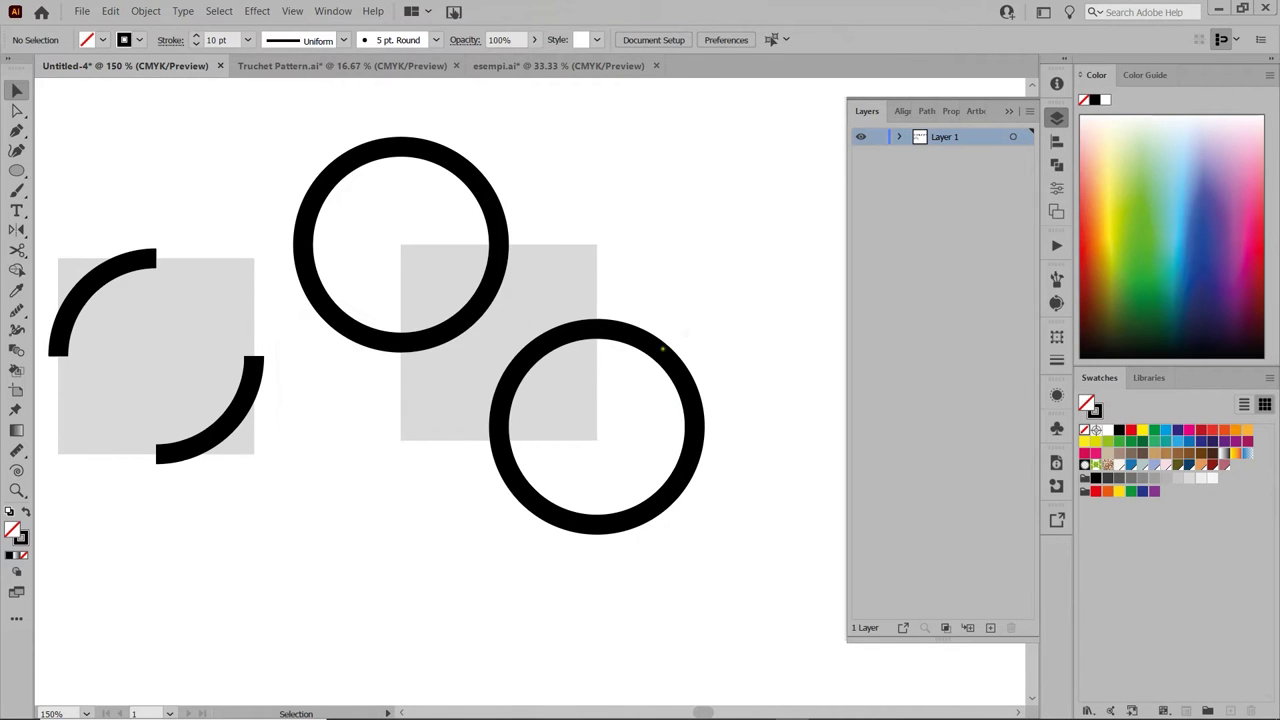
drag(662, 350, 667, 360)
scroll(630, 423, up, 5)
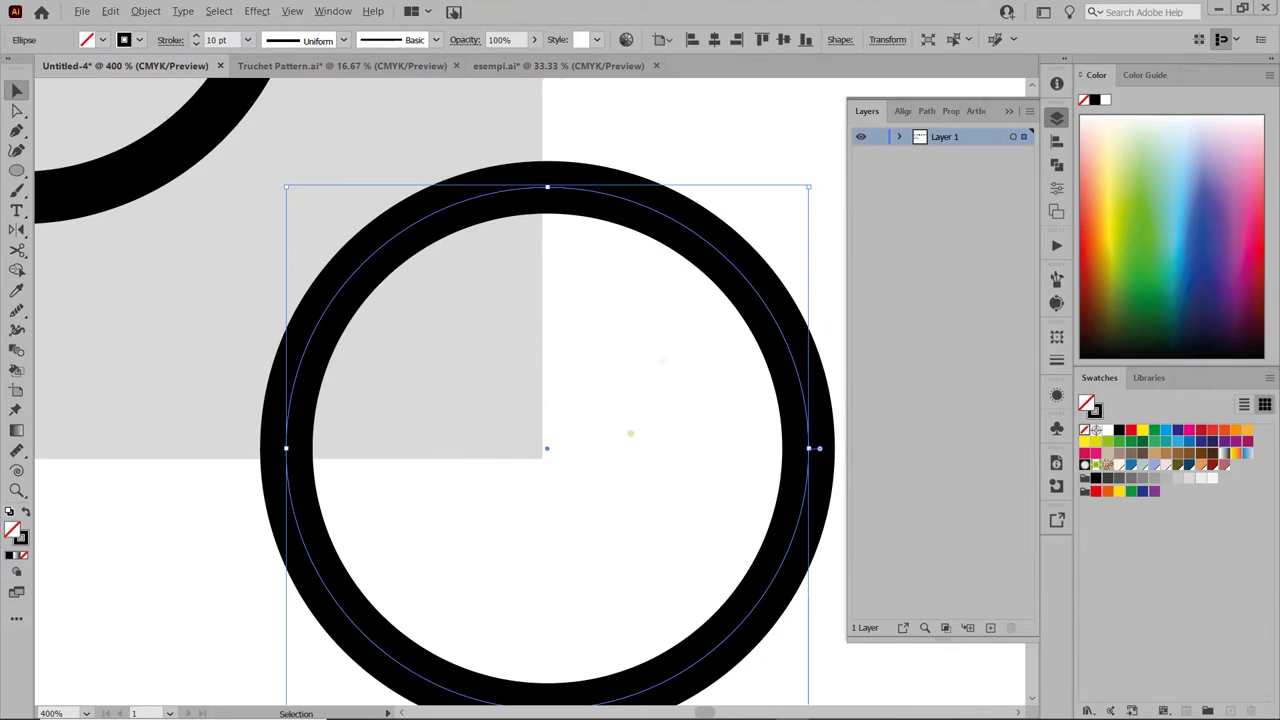
scroll(630, 423, up, 3)
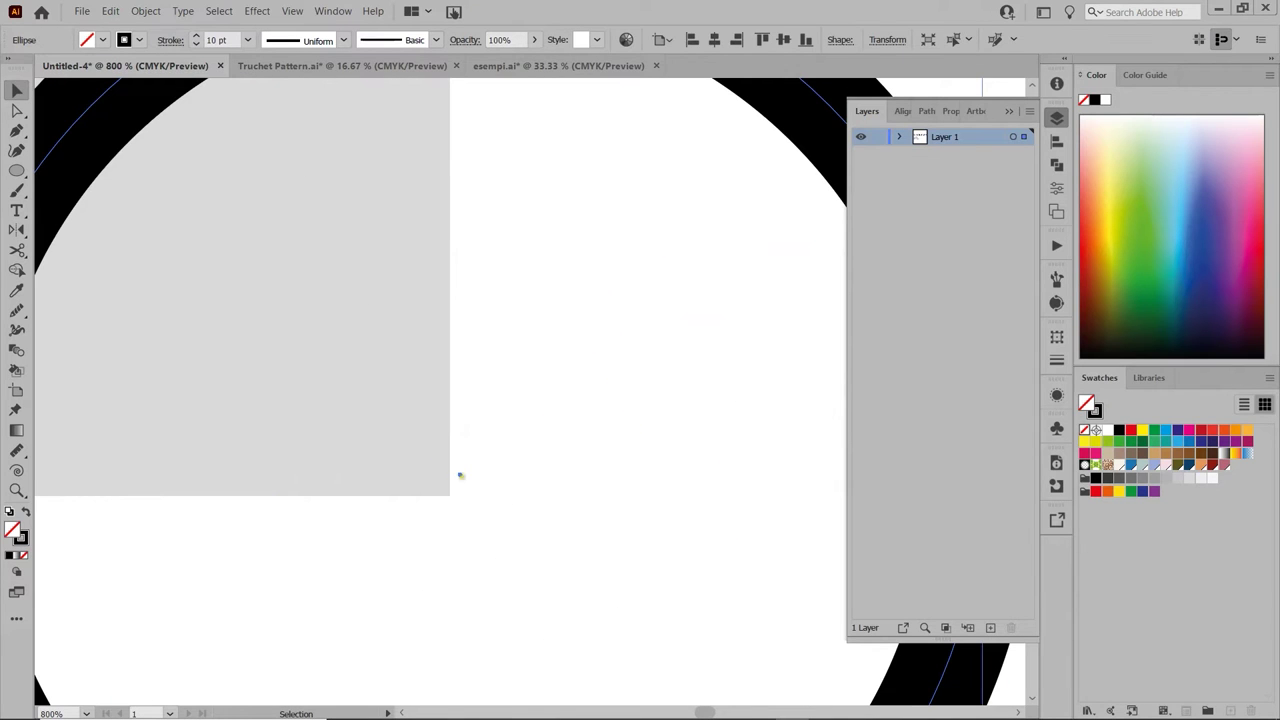
drag(457, 477, 450, 492)
click(503, 491)
scroll(503, 491, down, 6)
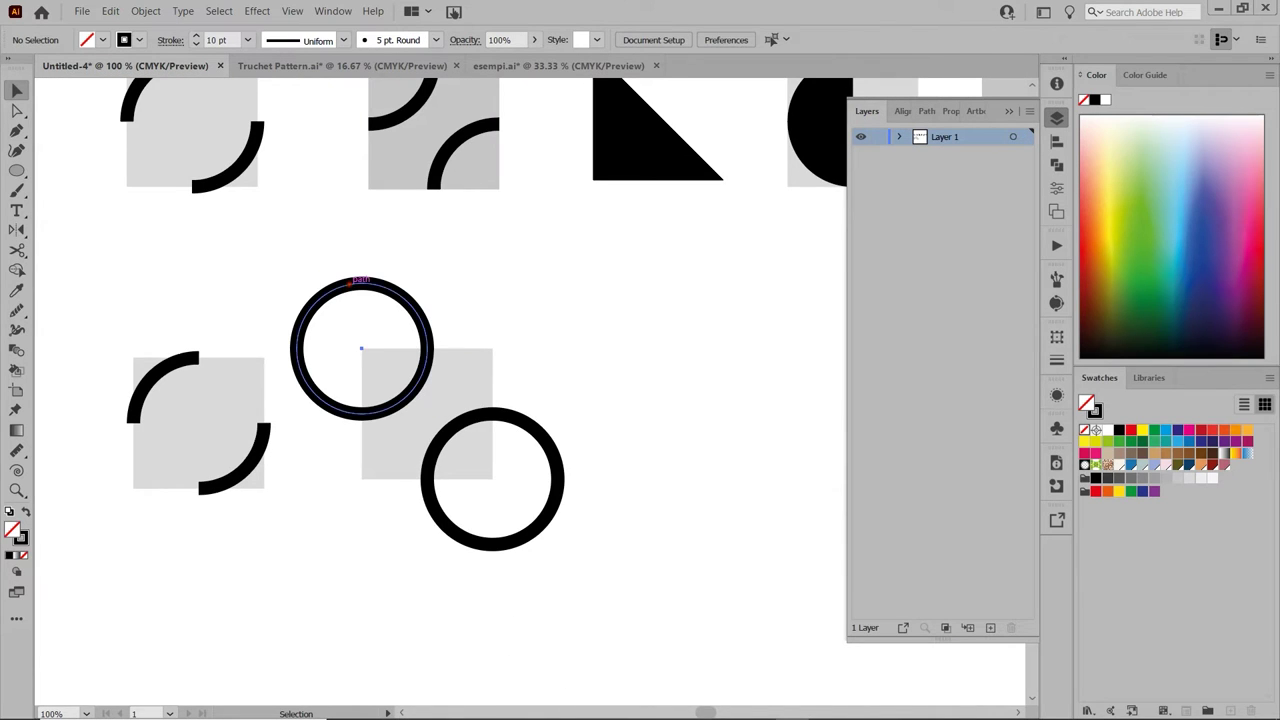
Expand both rings' strokes into filled shapes
click(362, 348)
shift+click(536, 421)
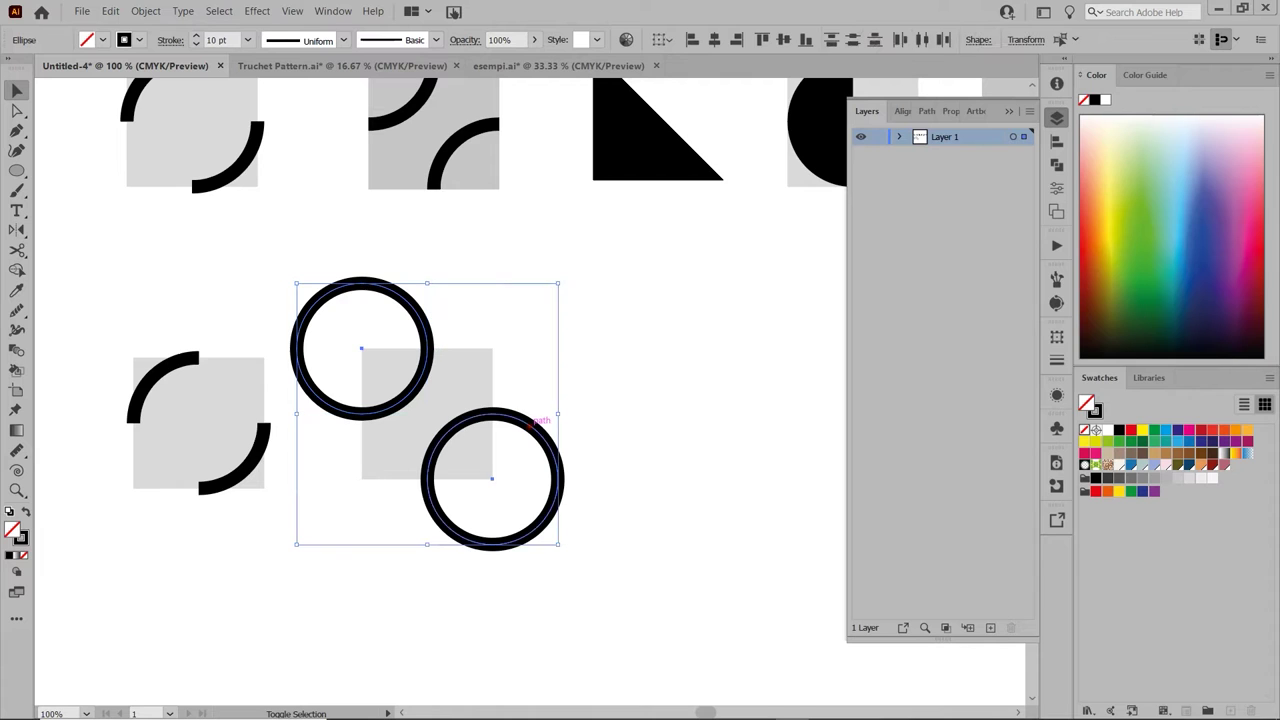
click(150, 12)
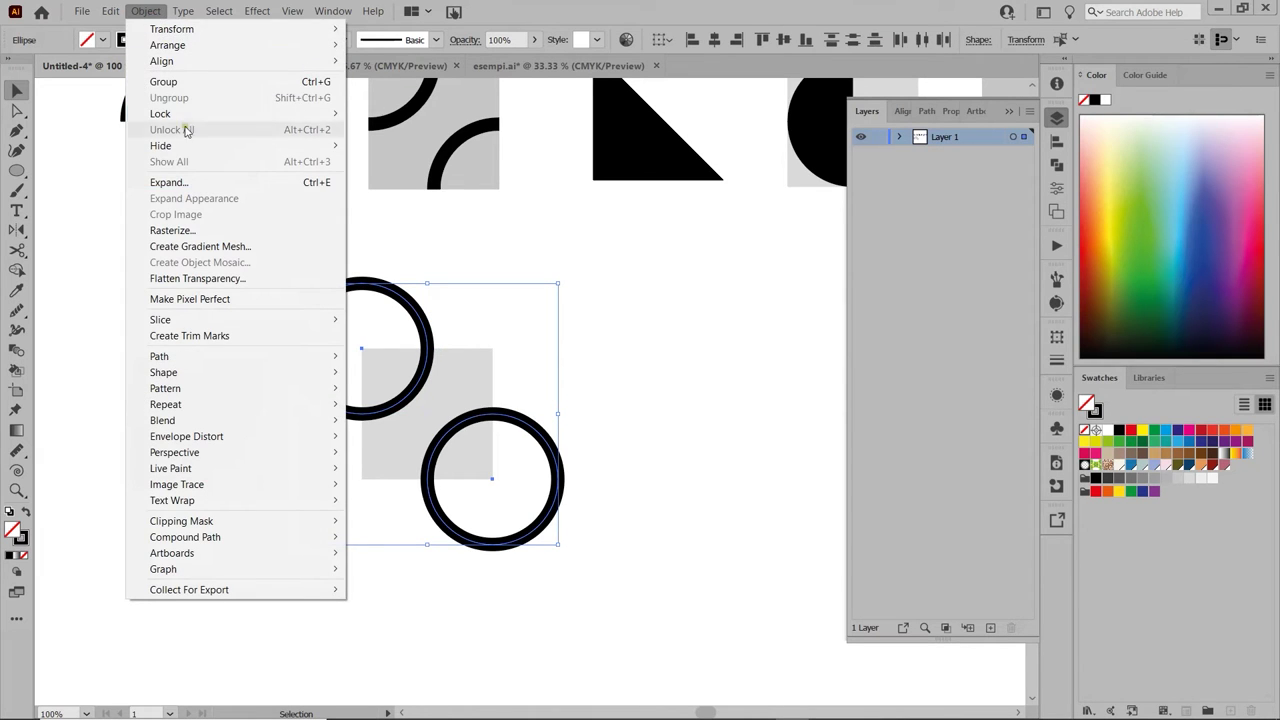
click(200, 183)
click(600, 447)
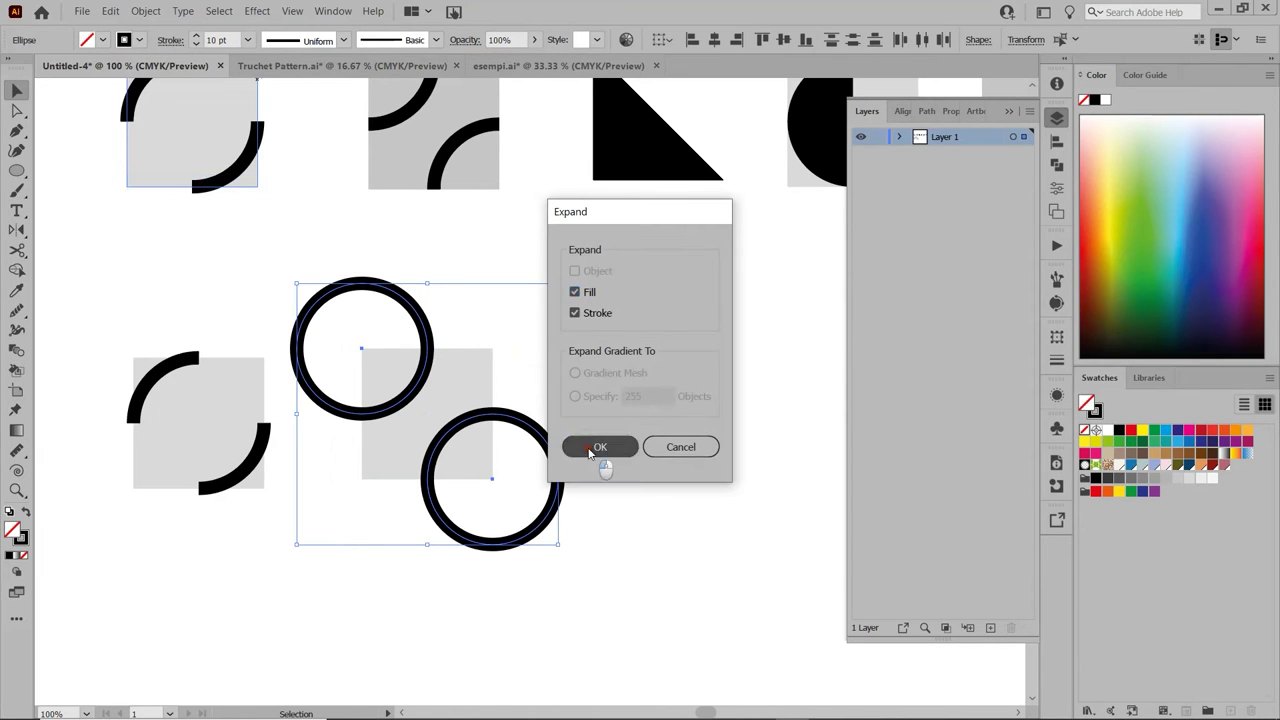
Erase the ring parts outside the square with Shape Builder and group the tile
drag(334, 250, 562, 533)
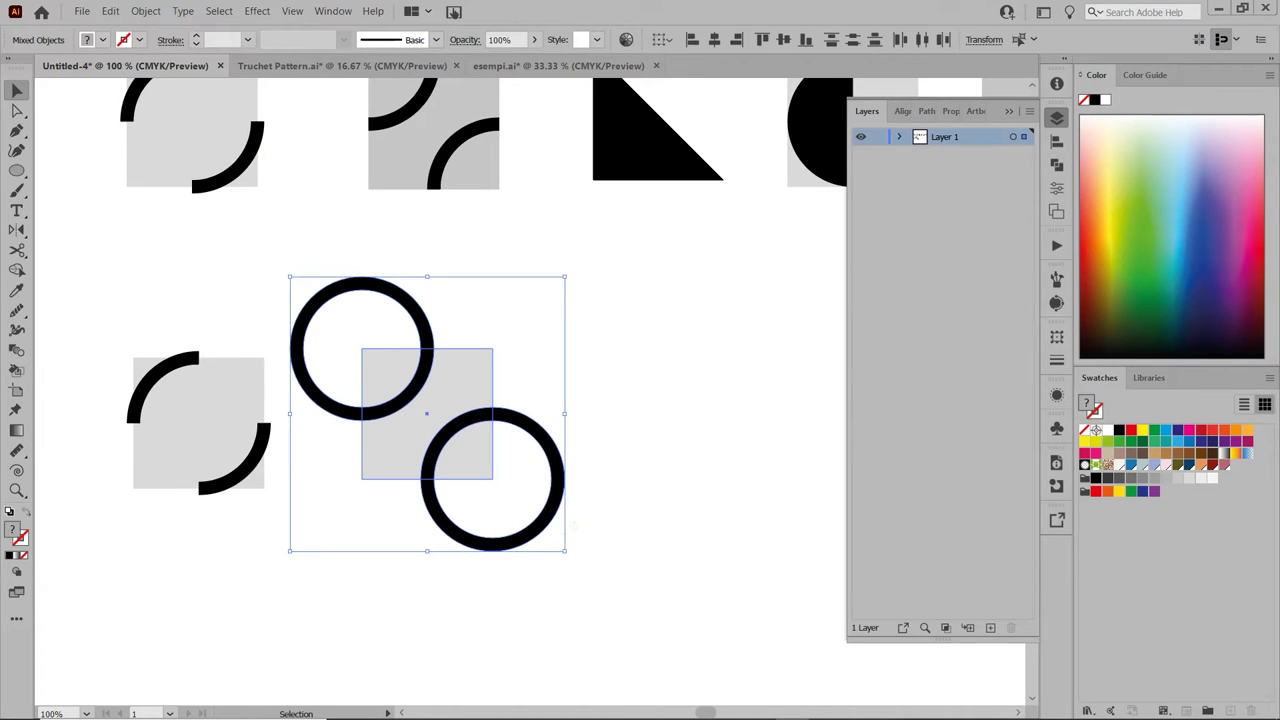
key(shift+m)
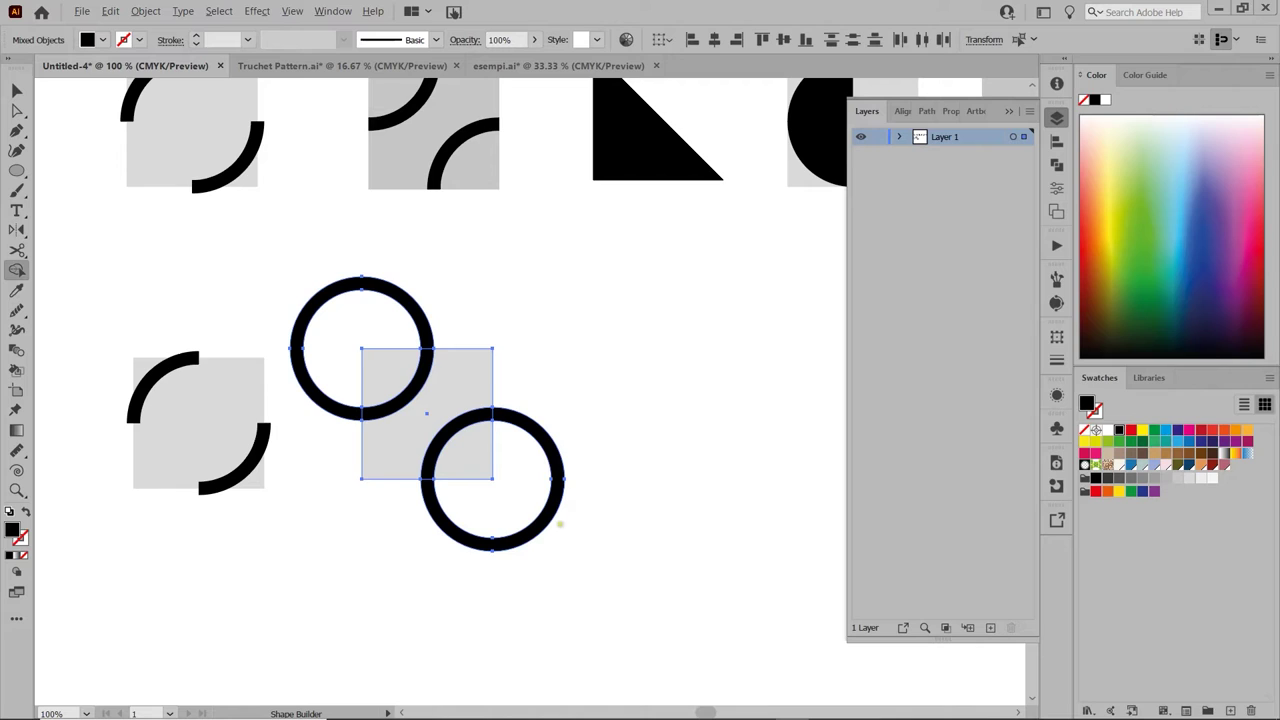
alt+click(554, 520)
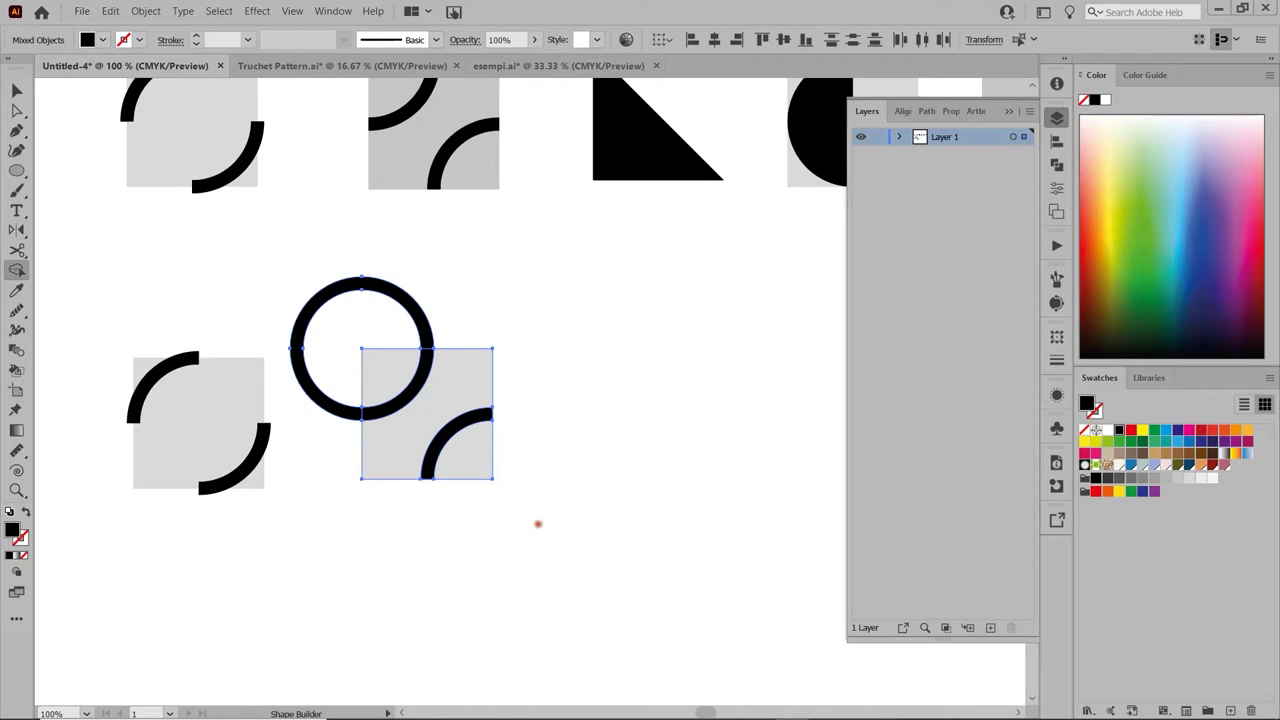
alt+click(325, 297)
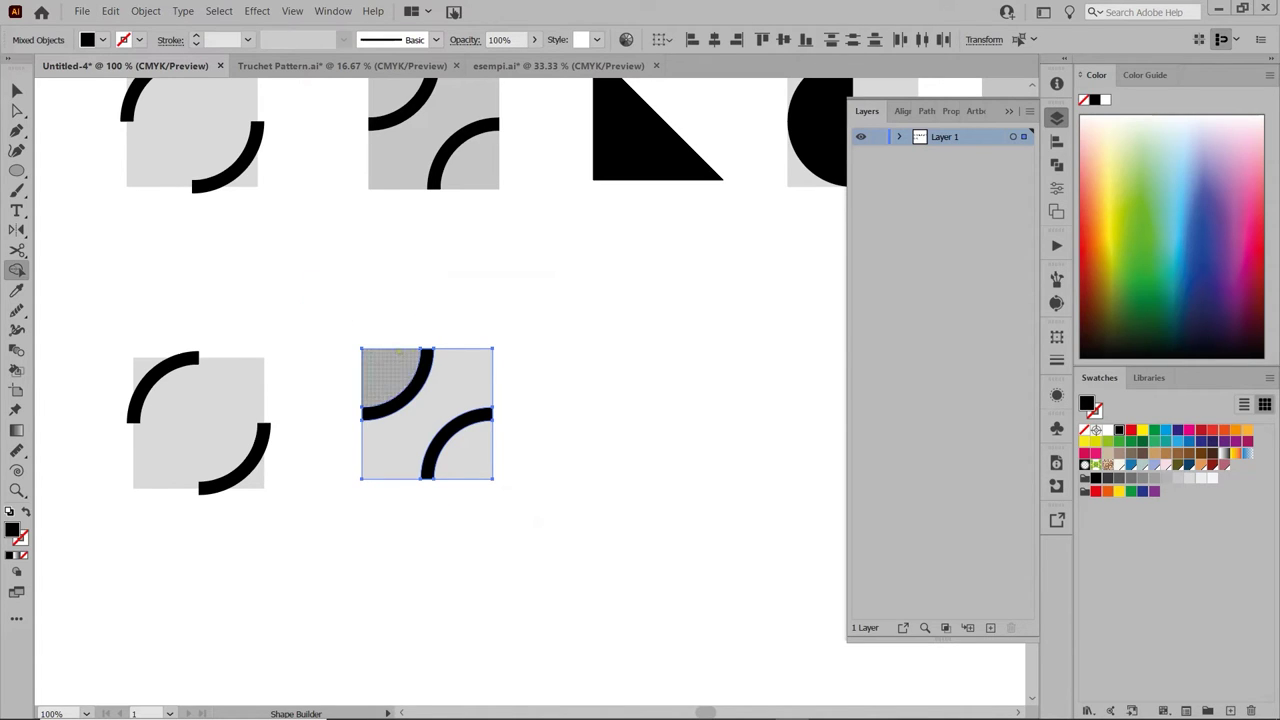
key(v)
drag(350, 305, 560, 533)
key(ctrl+g)
Duplicate the tile to the right, then delete the stray copy
key(ctrl+minus)
key(ctrl+minus)
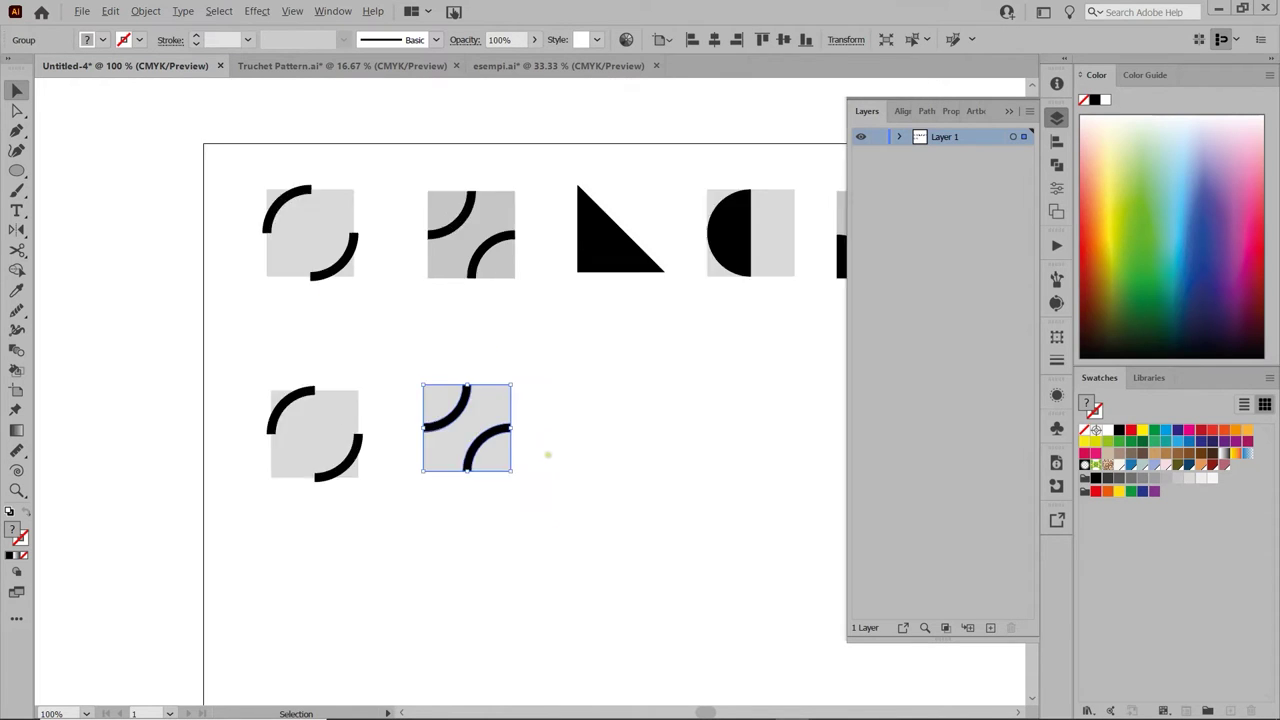
drag(634, 437, 459, 394)
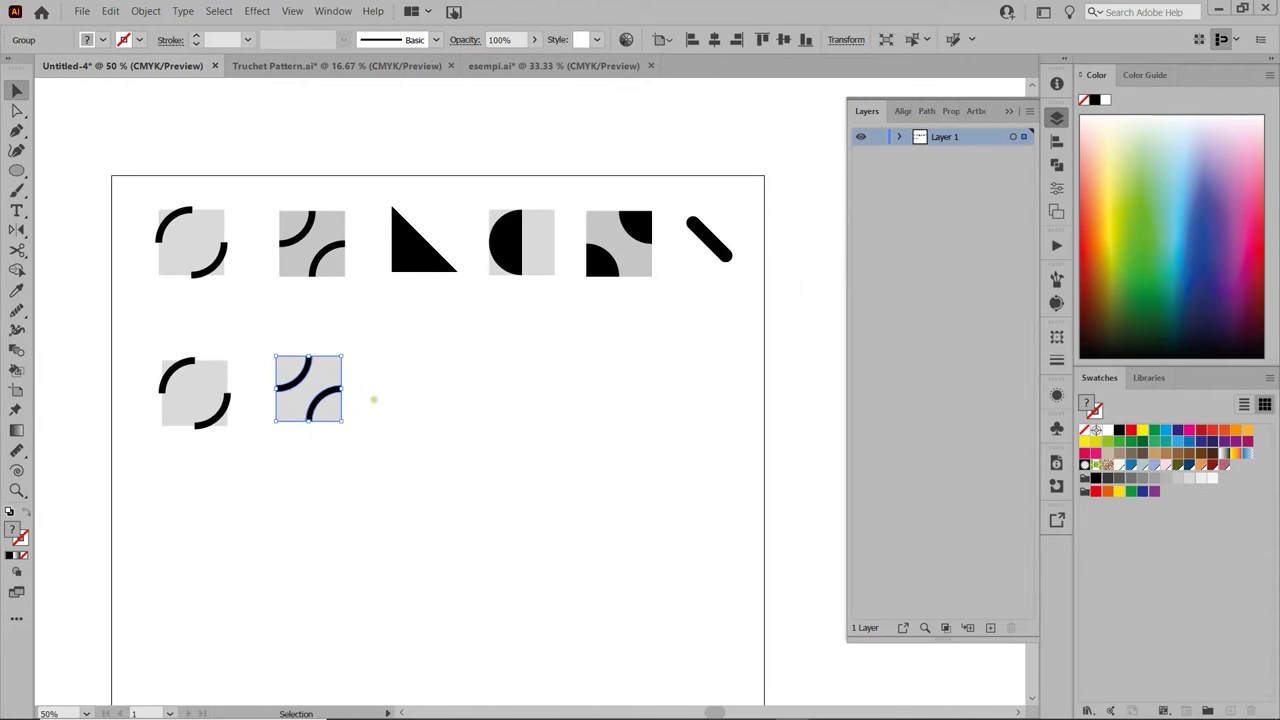
drag(312, 391, 377, 391)
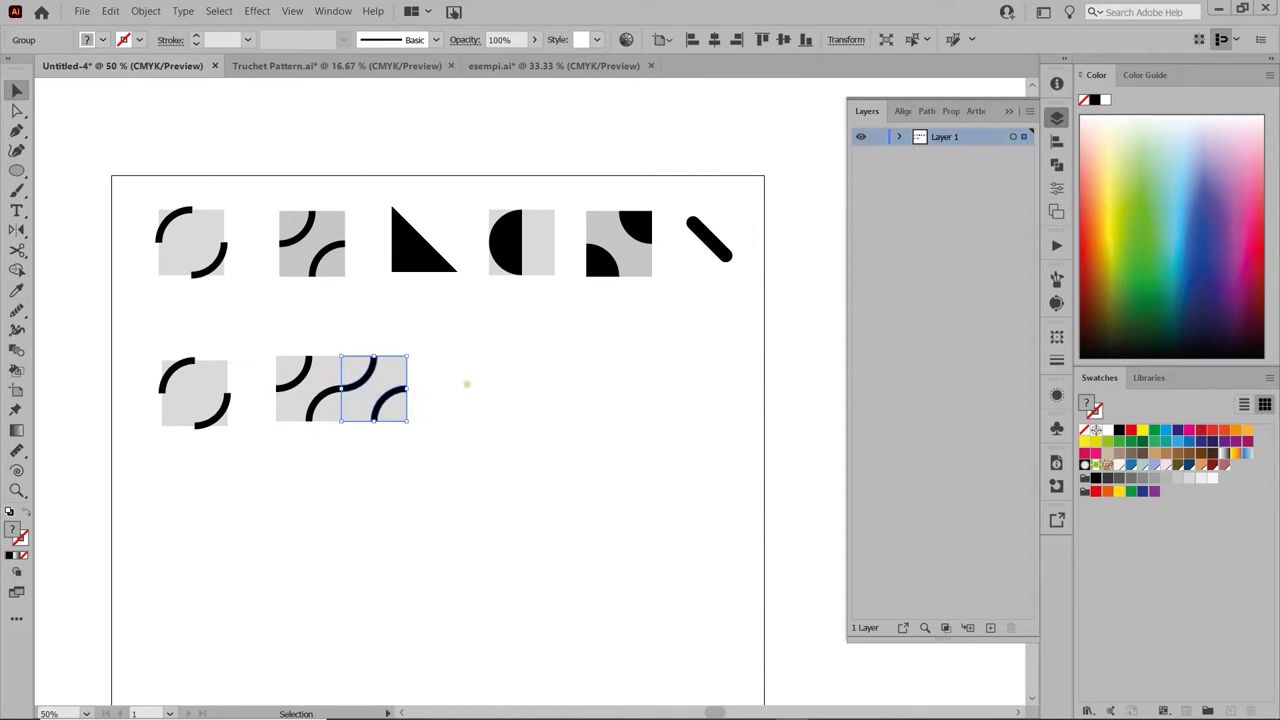
key(Delete)
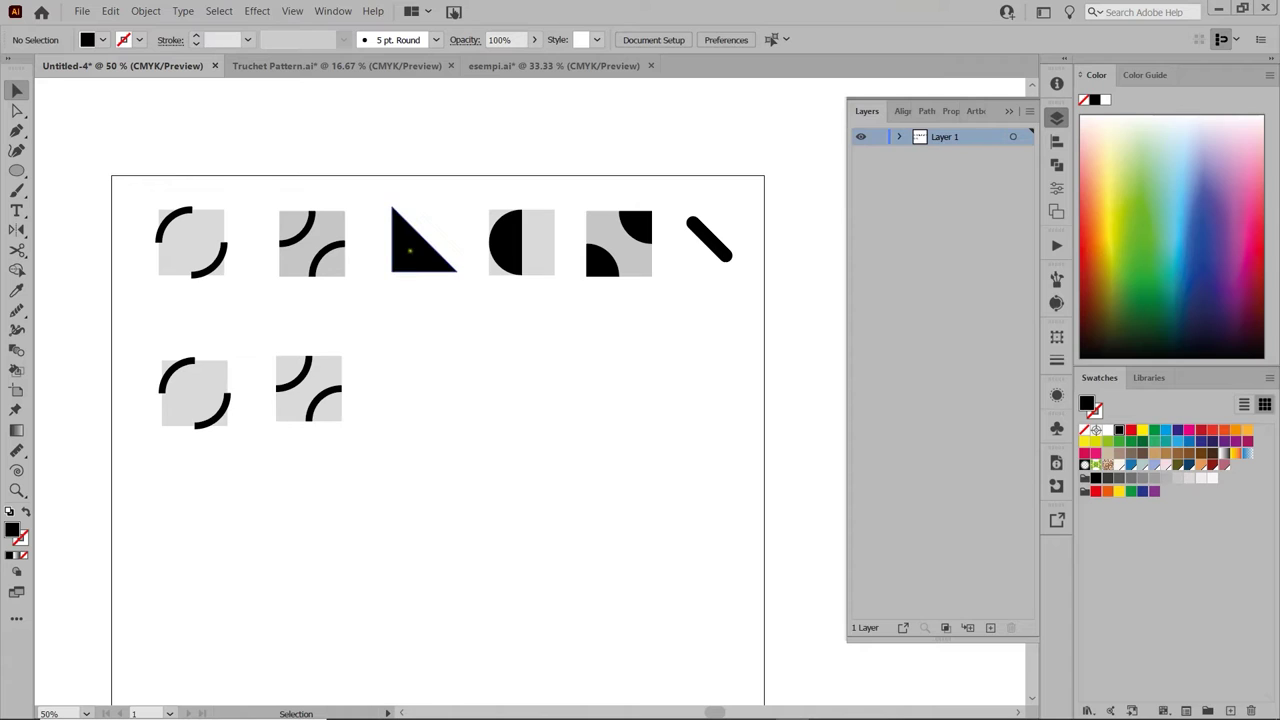
Draw a 100 px black square beside the second-row tiles
click(410, 250)
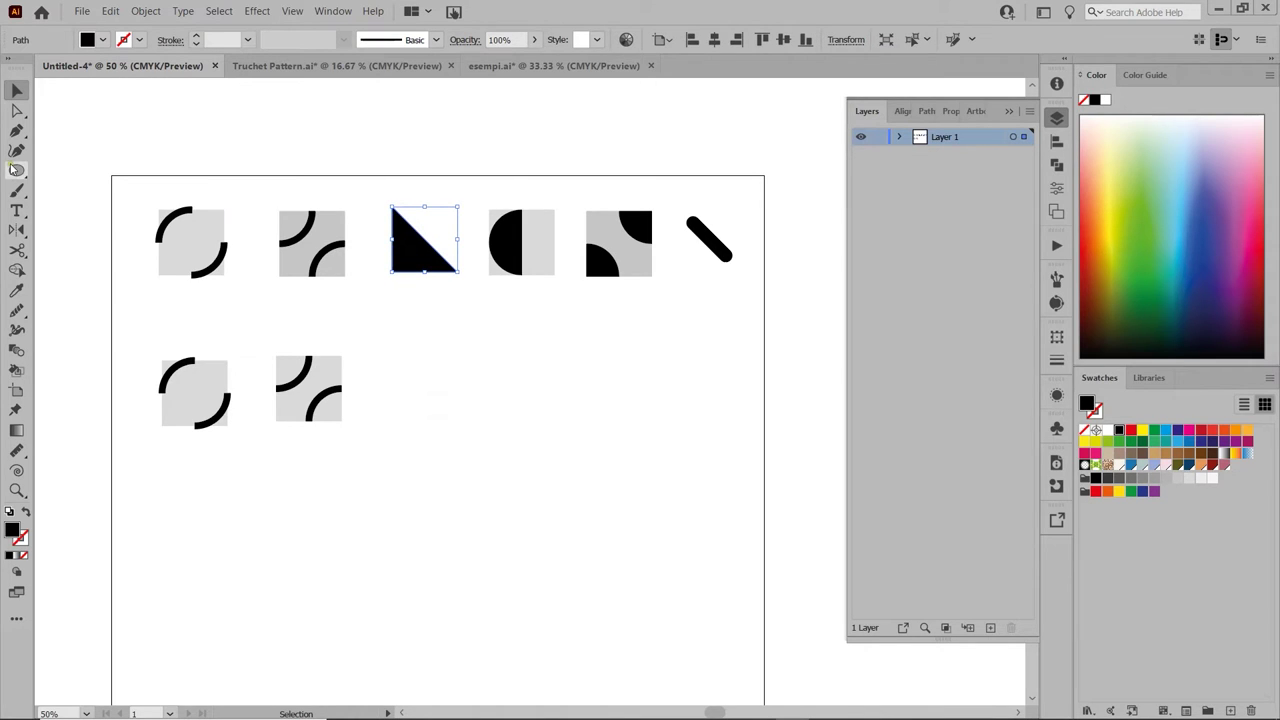
drag(17, 170, 75, 175)
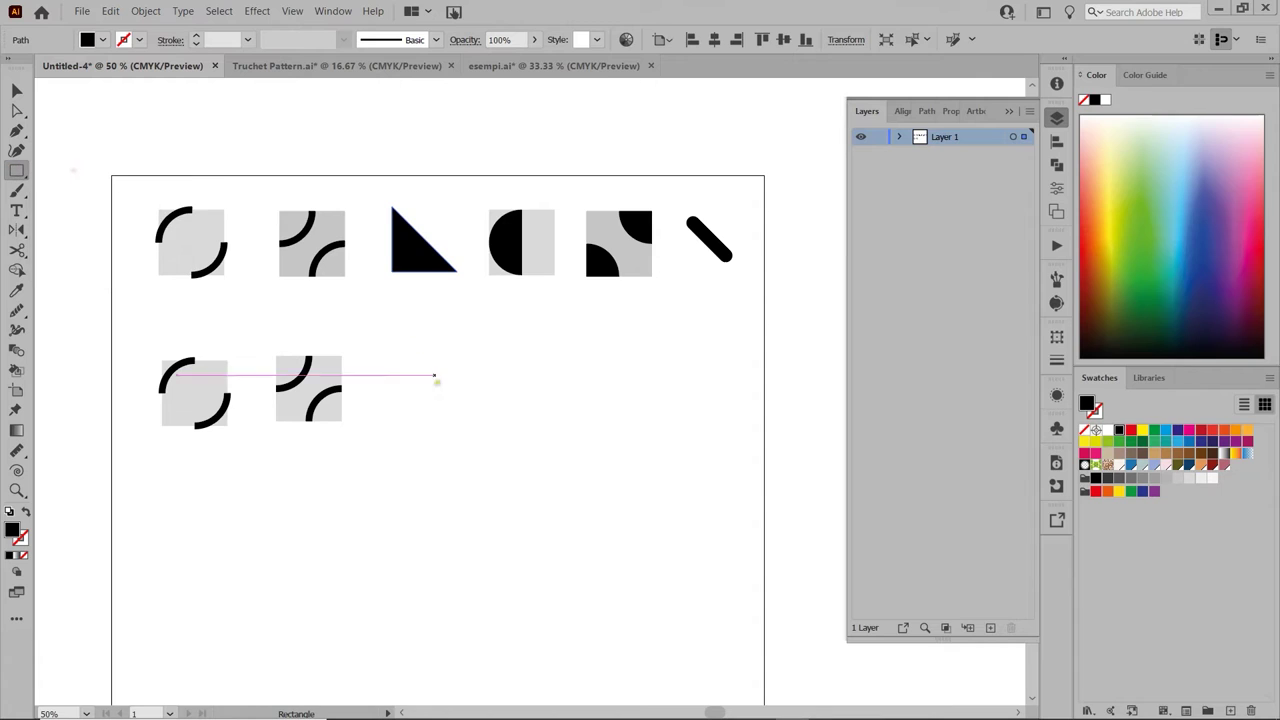
click(409, 360)
click(629, 390)
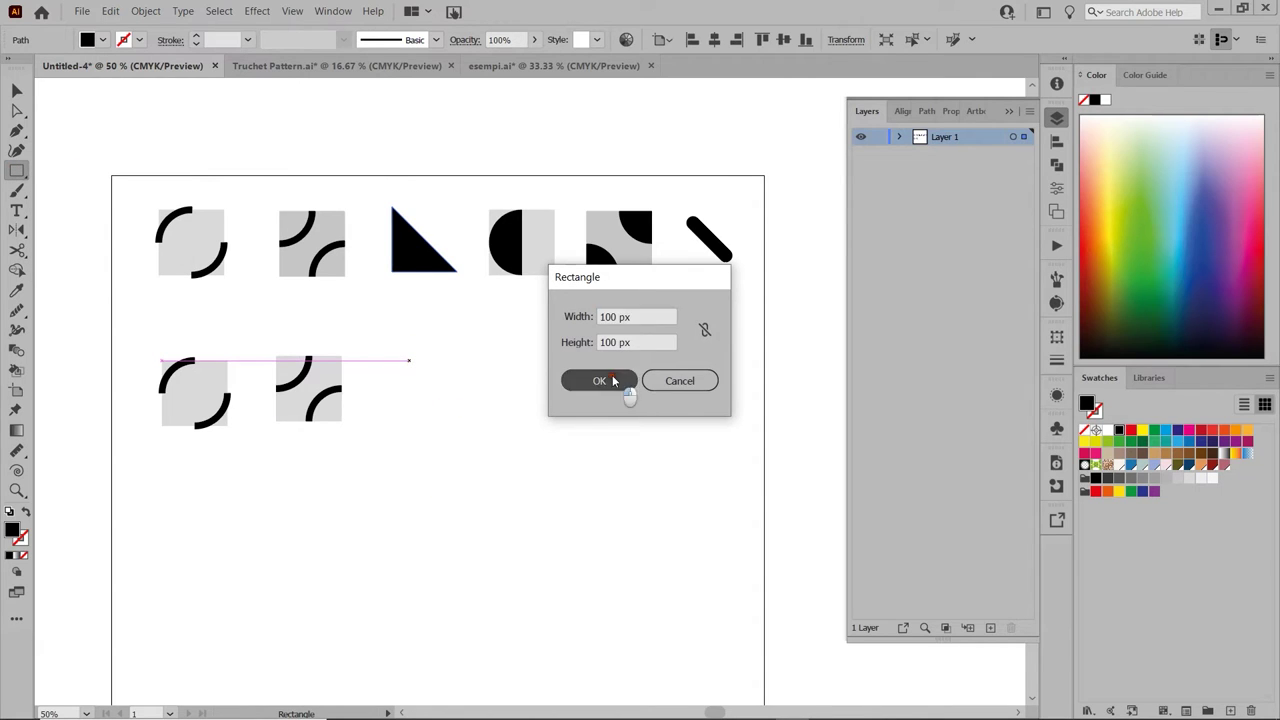
key(v)
drag(478, 402, 430, 393)
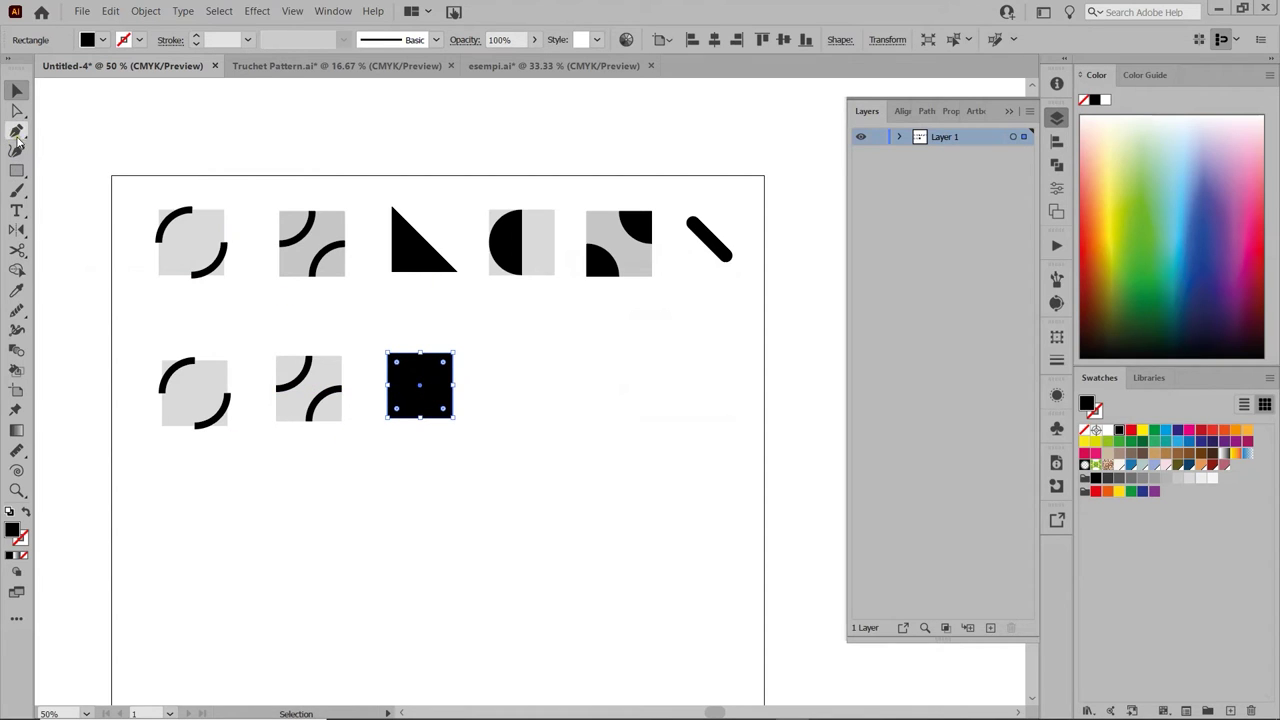
Delete the square's top-right anchor point to turn it into a right triangle
drag(16, 131, 76, 171)
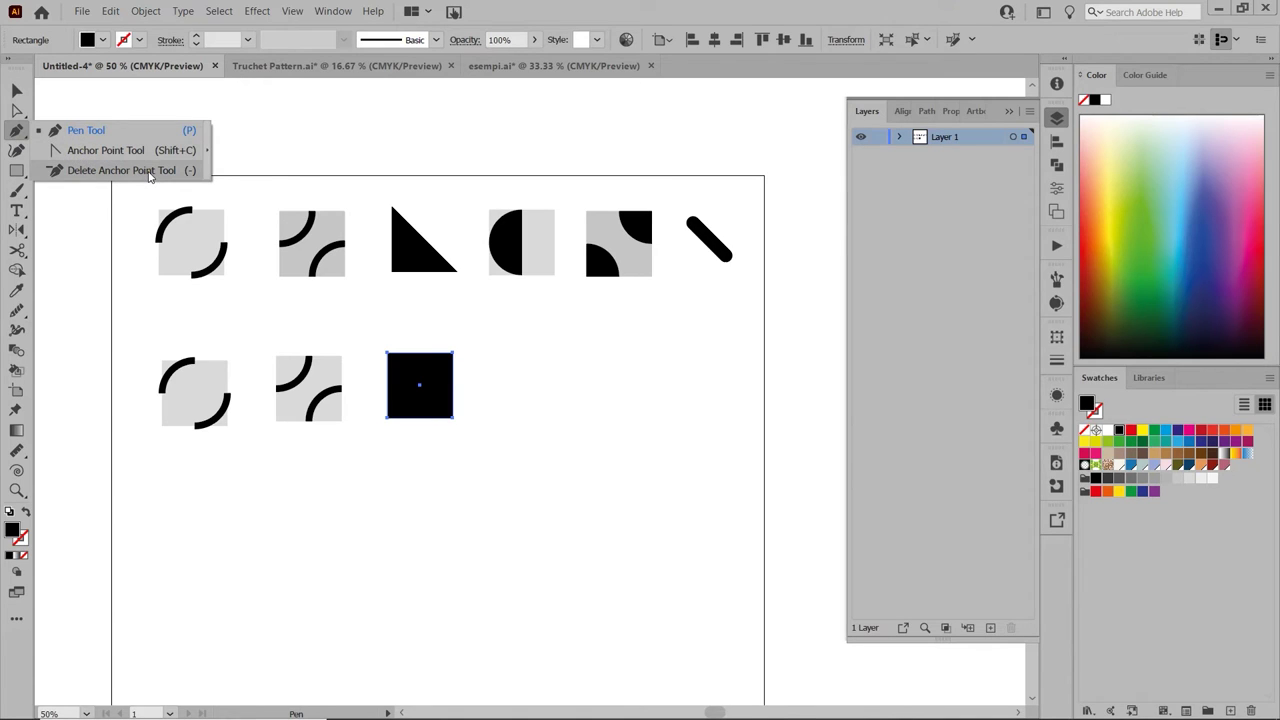
drag(174, 174, 494, 374)
key(ctrl+shift+a)
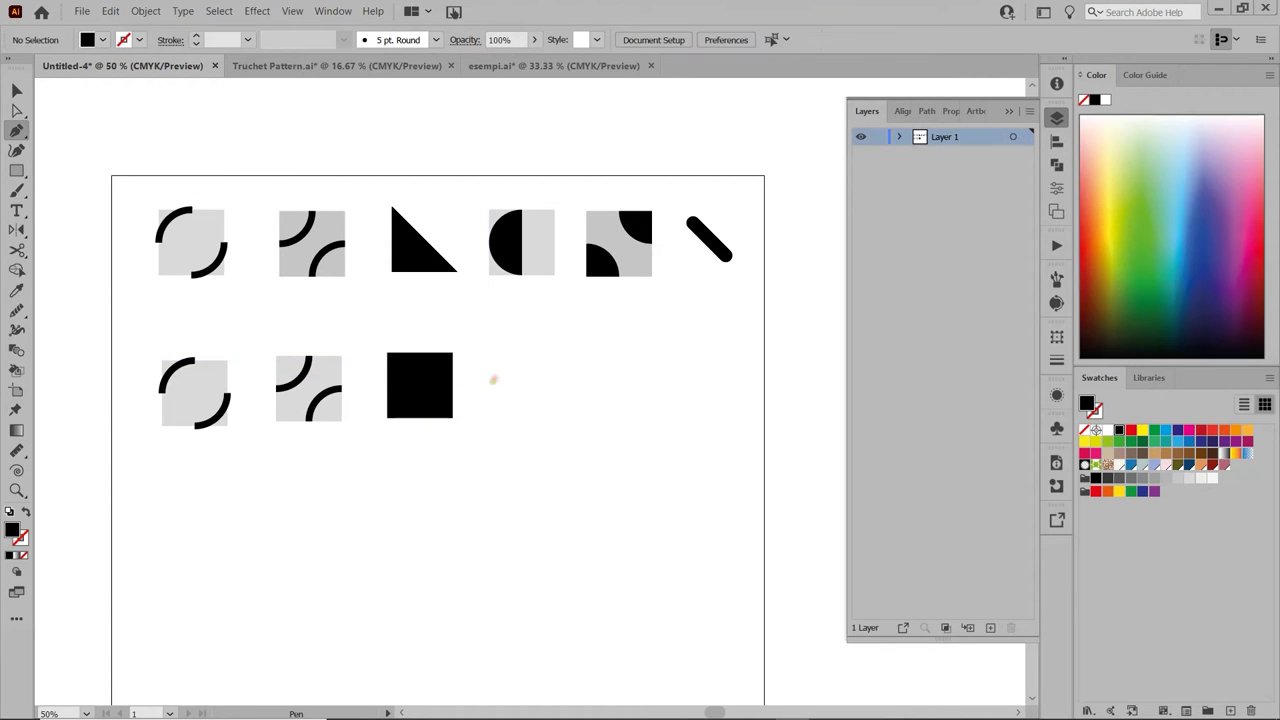
key(minus)
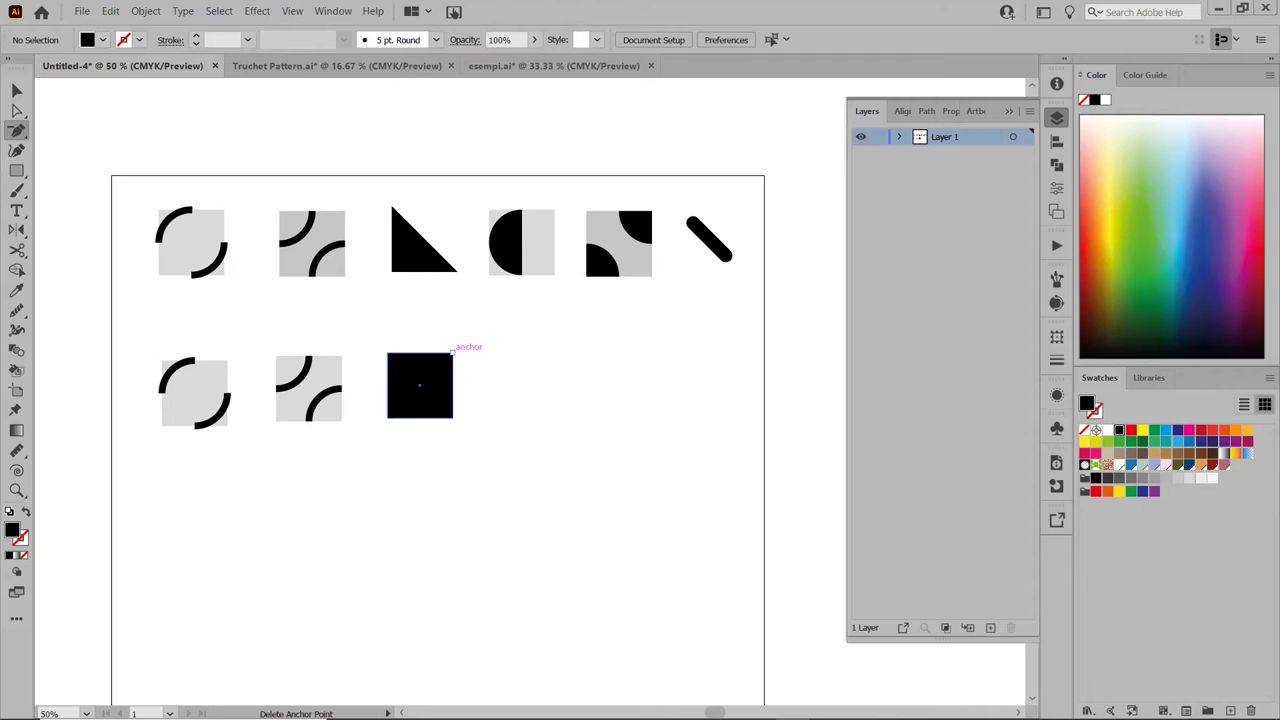
click(452, 352)
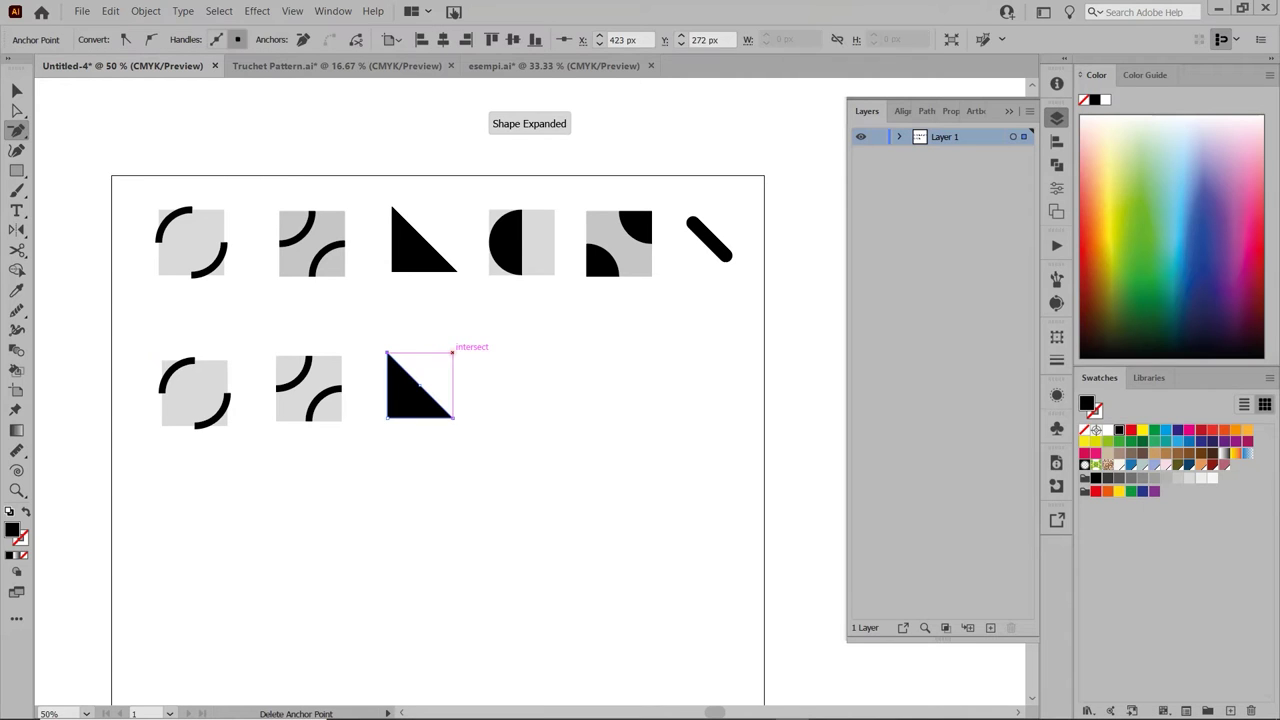
key(v)
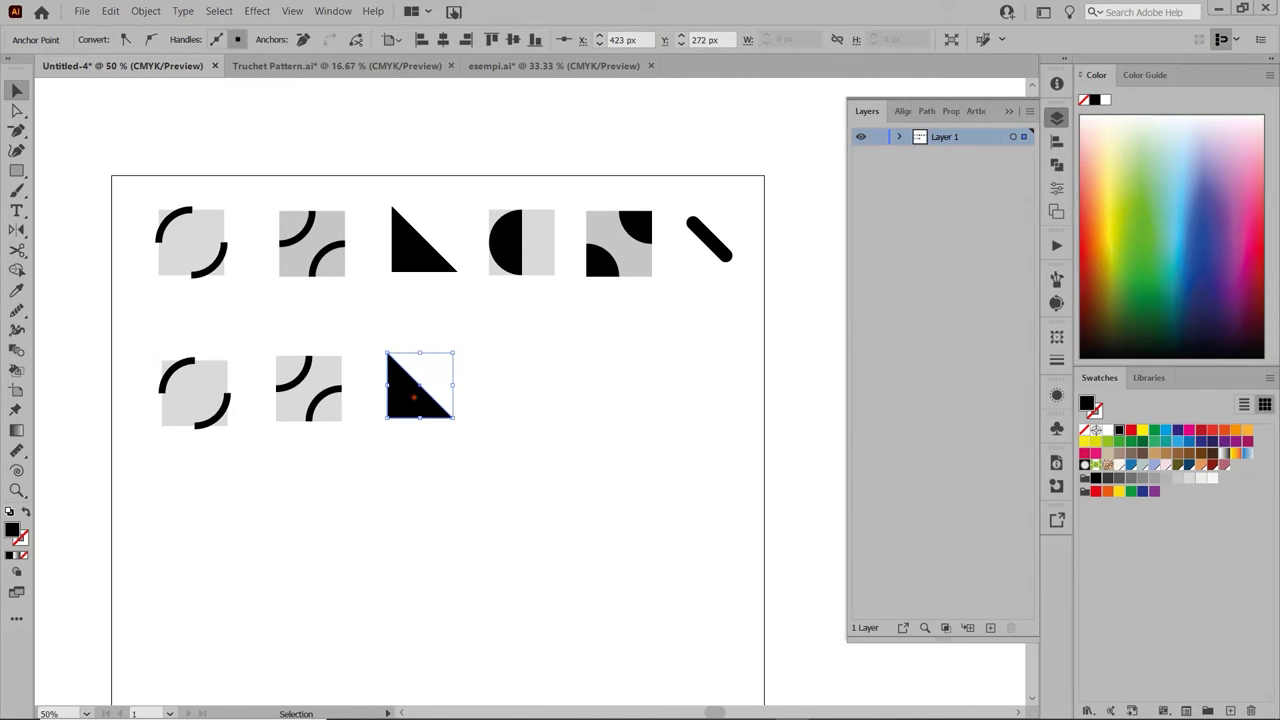
click(418, 395)
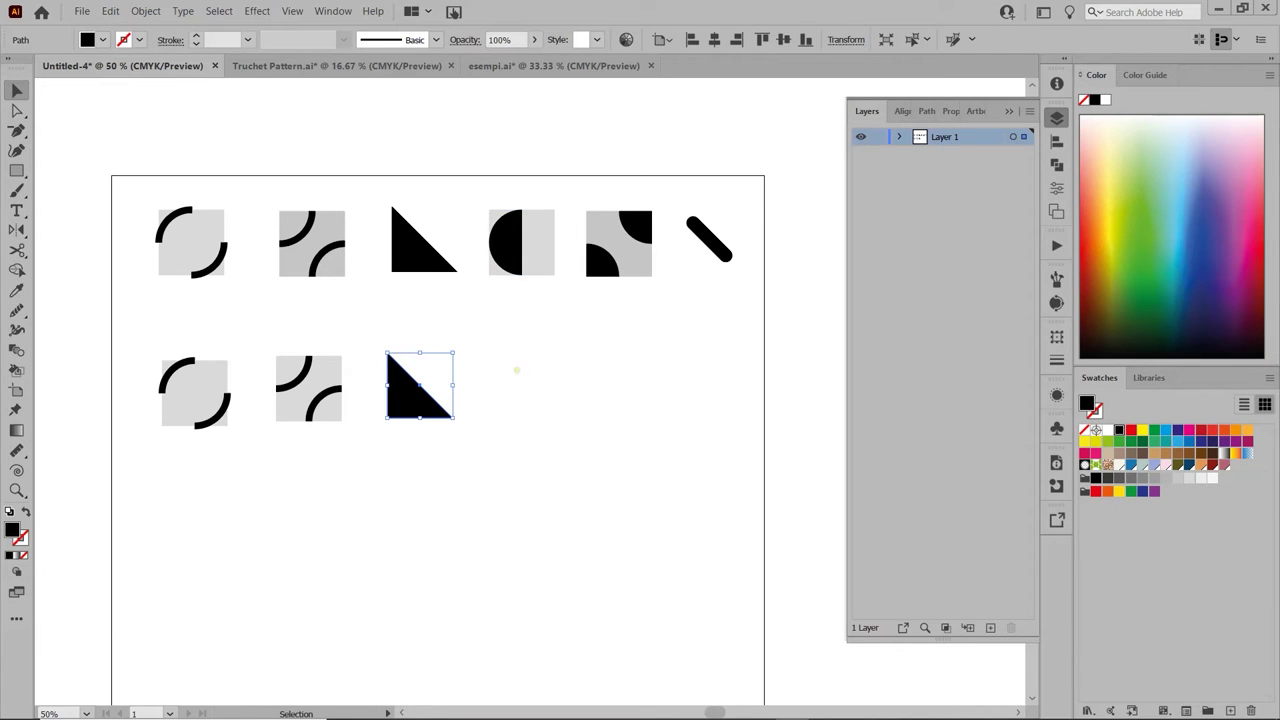
key(m)
click(517, 370)
Add a 100 px light grey square as the fourth tile of the second row
click(597, 380)
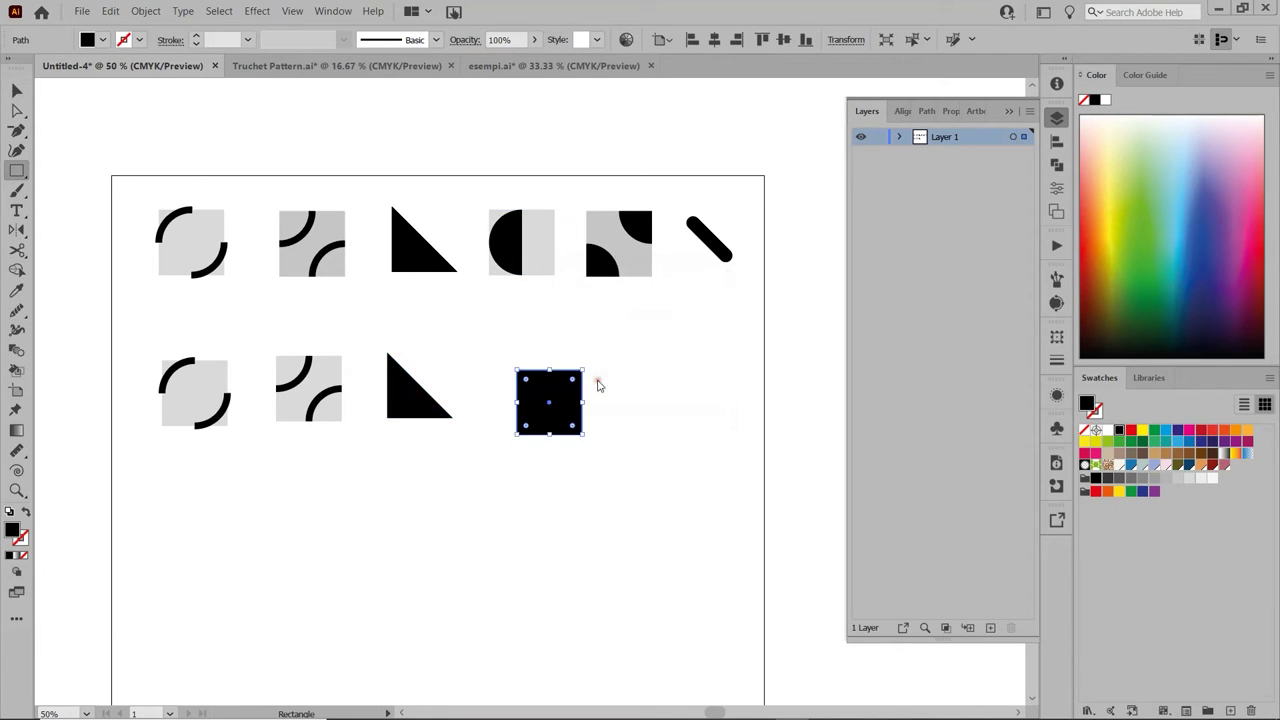
key(v)
drag(559, 407, 532, 390)
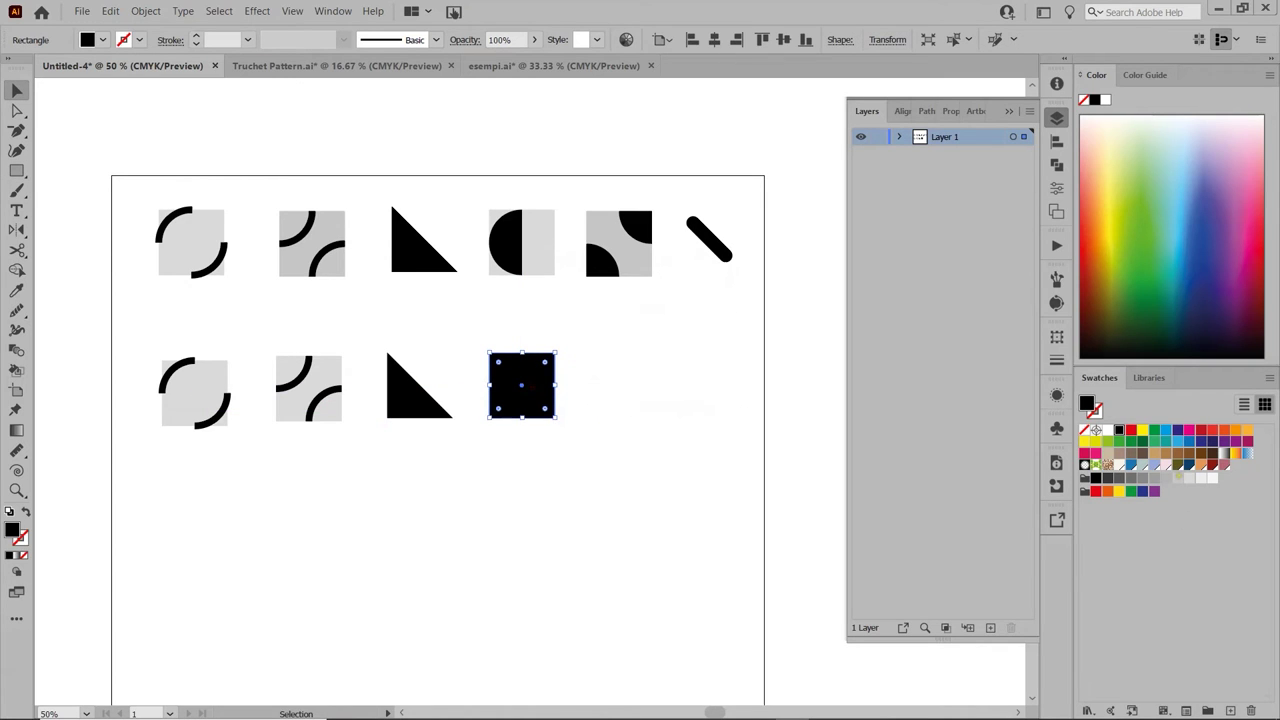
click(1188, 478)
click(585, 446)
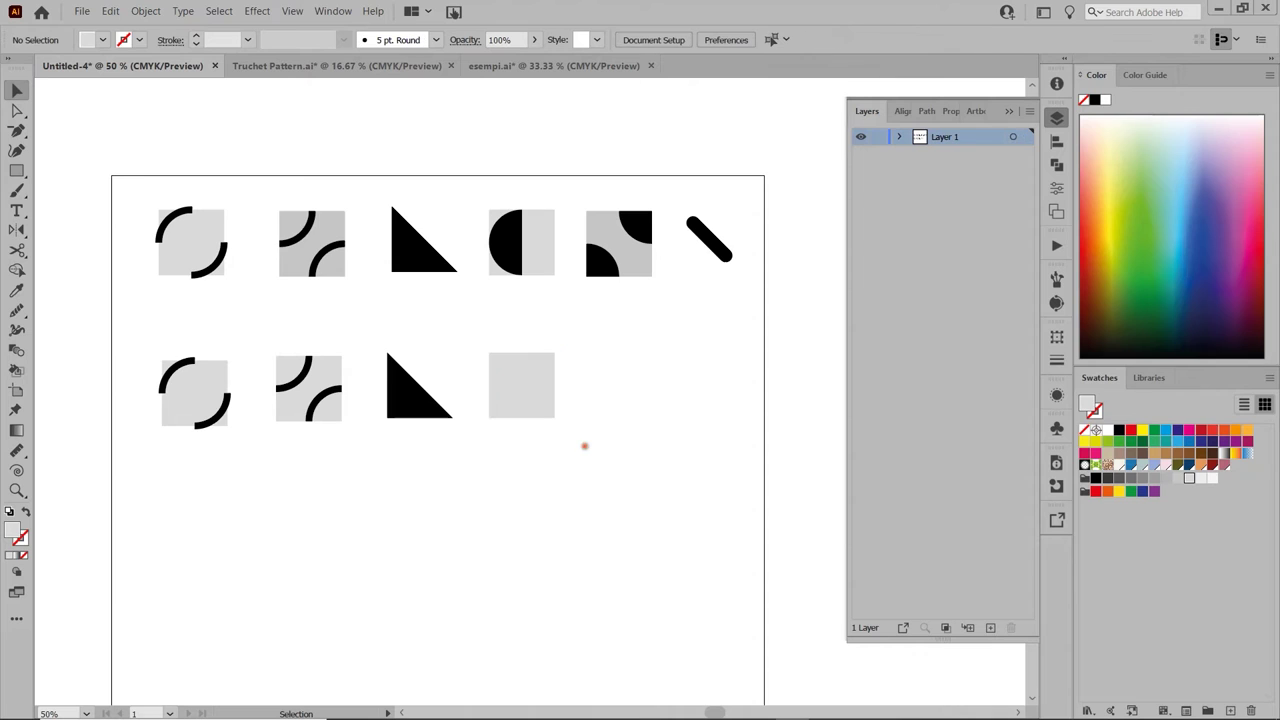
Draw a 100 px black circle and move it onto the grey square
key(l)
click(591, 438)
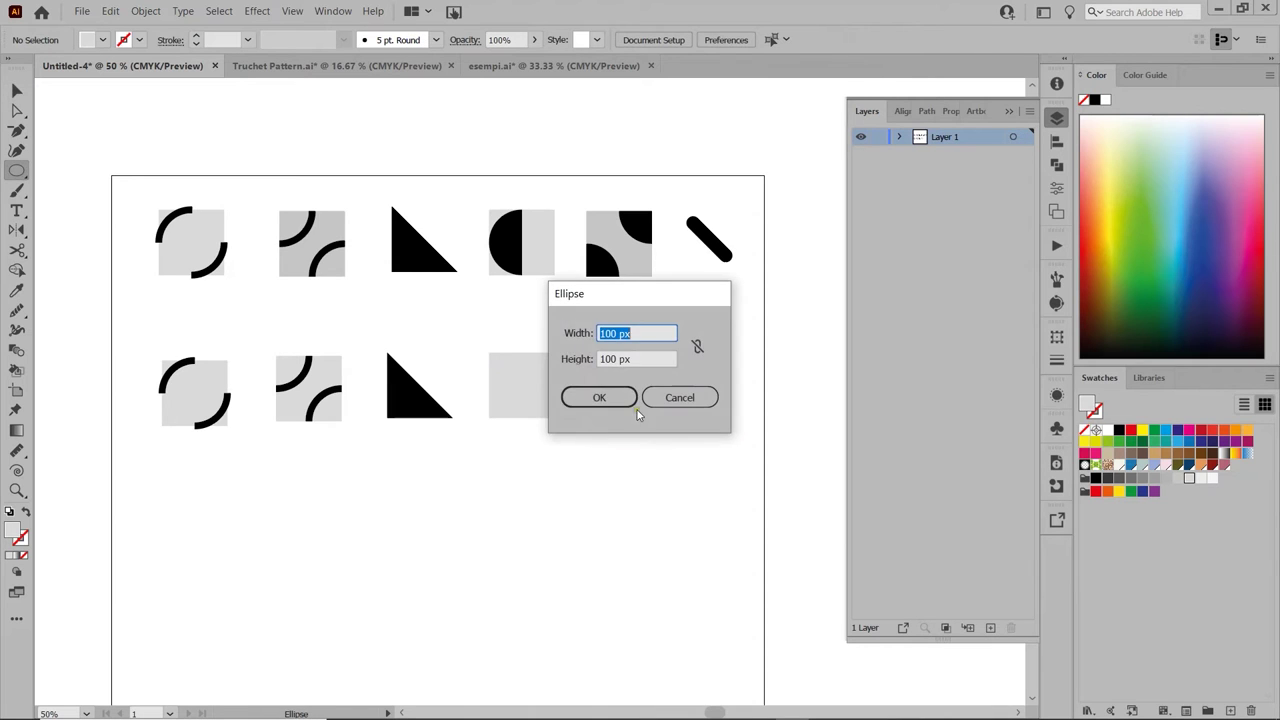
click(598, 397)
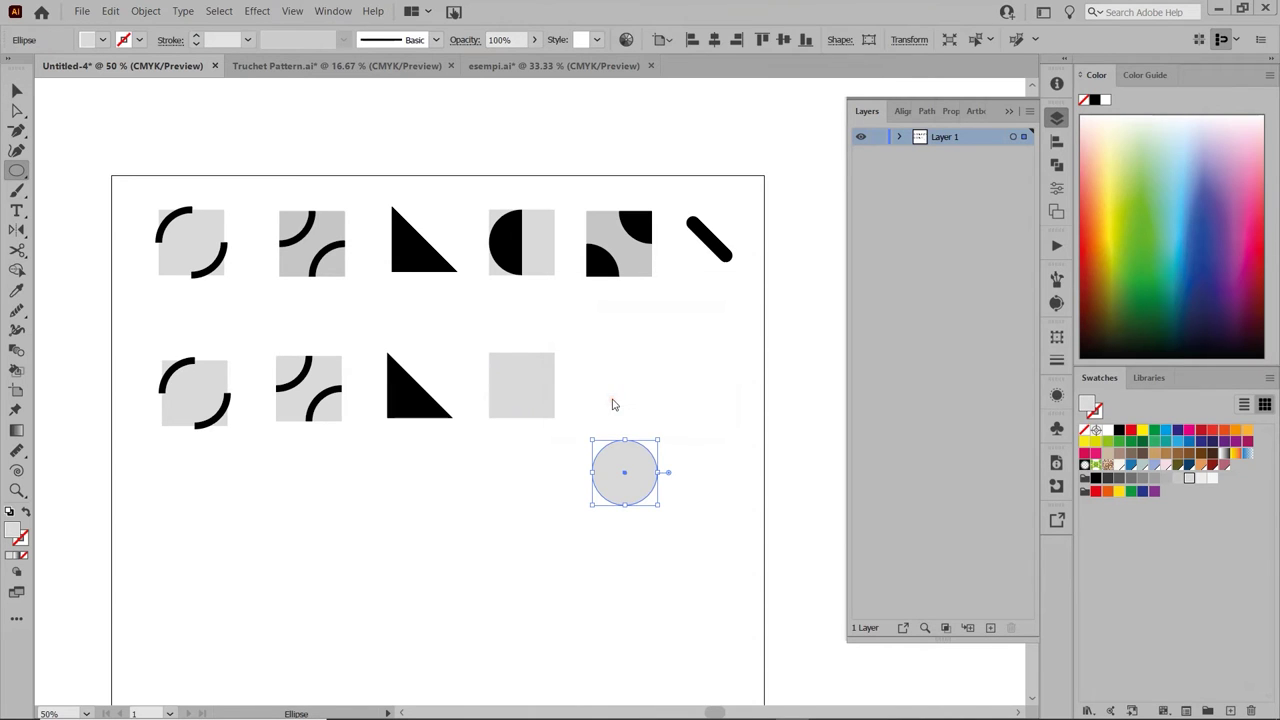
click(1118, 430)
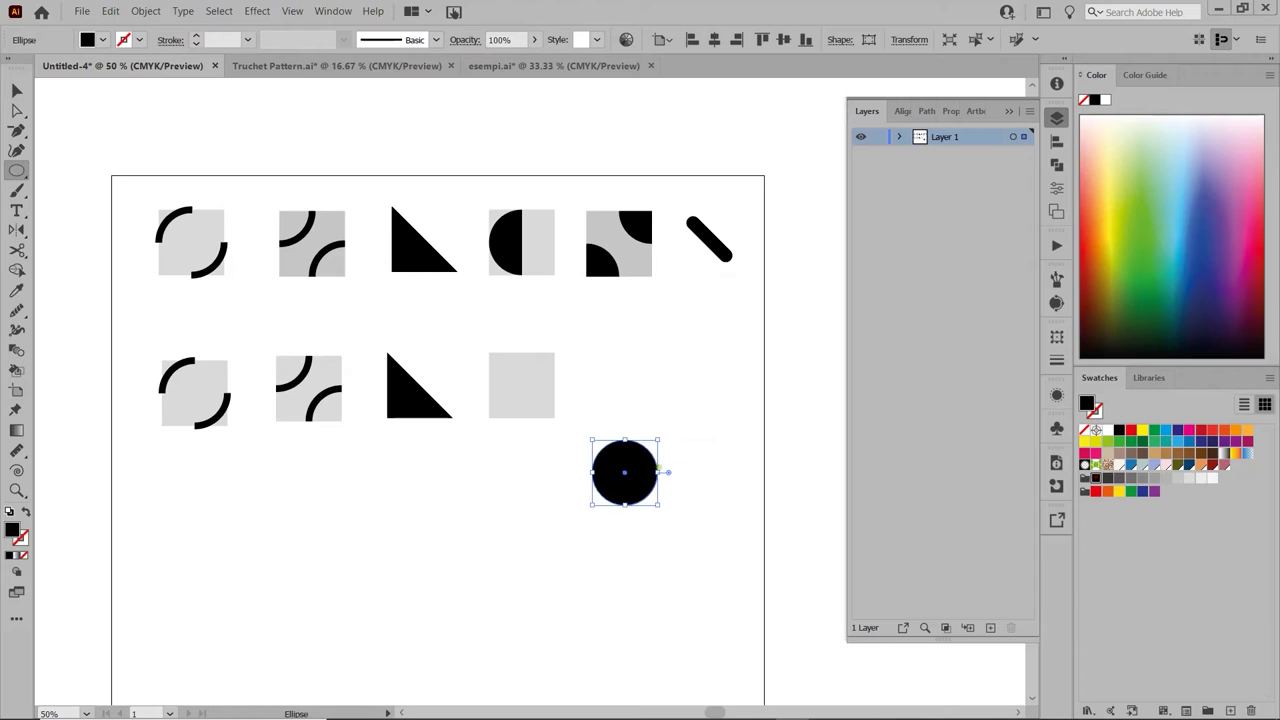
key(v)
drag(624, 472, 521, 388)
Select the circle and square together and align their centres
drag(471, 329, 563, 423)
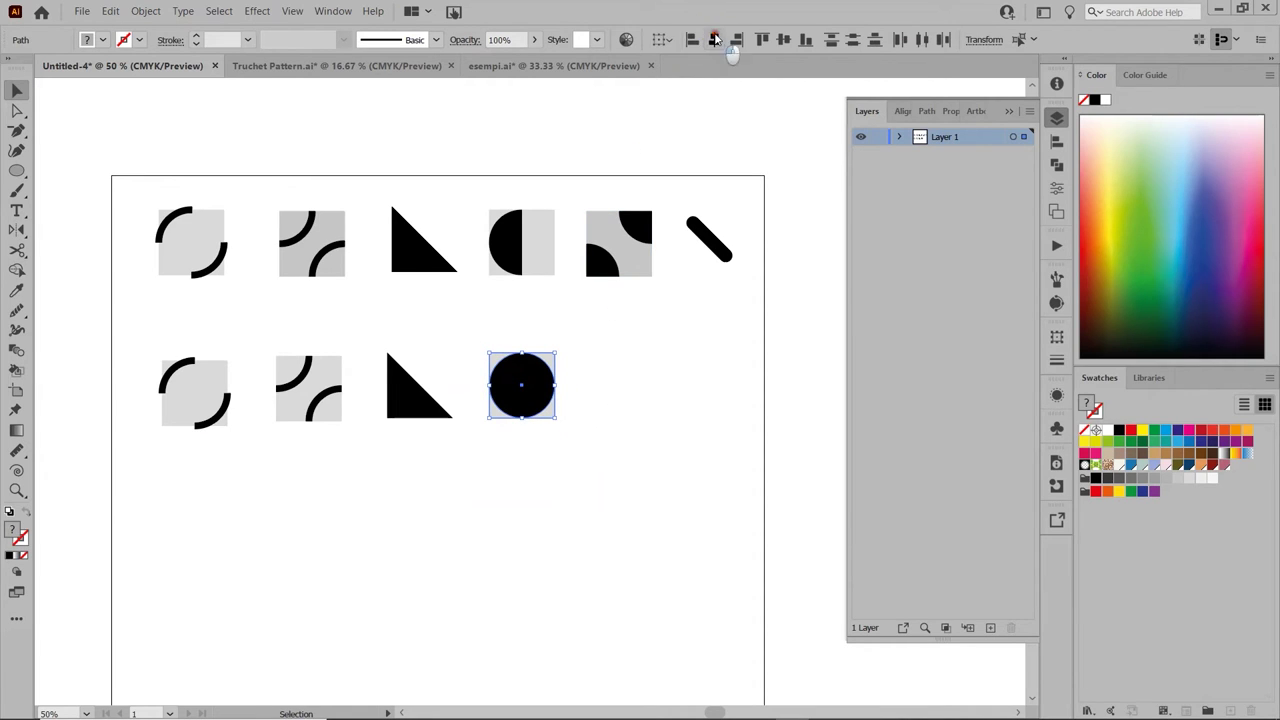
click(784, 39)
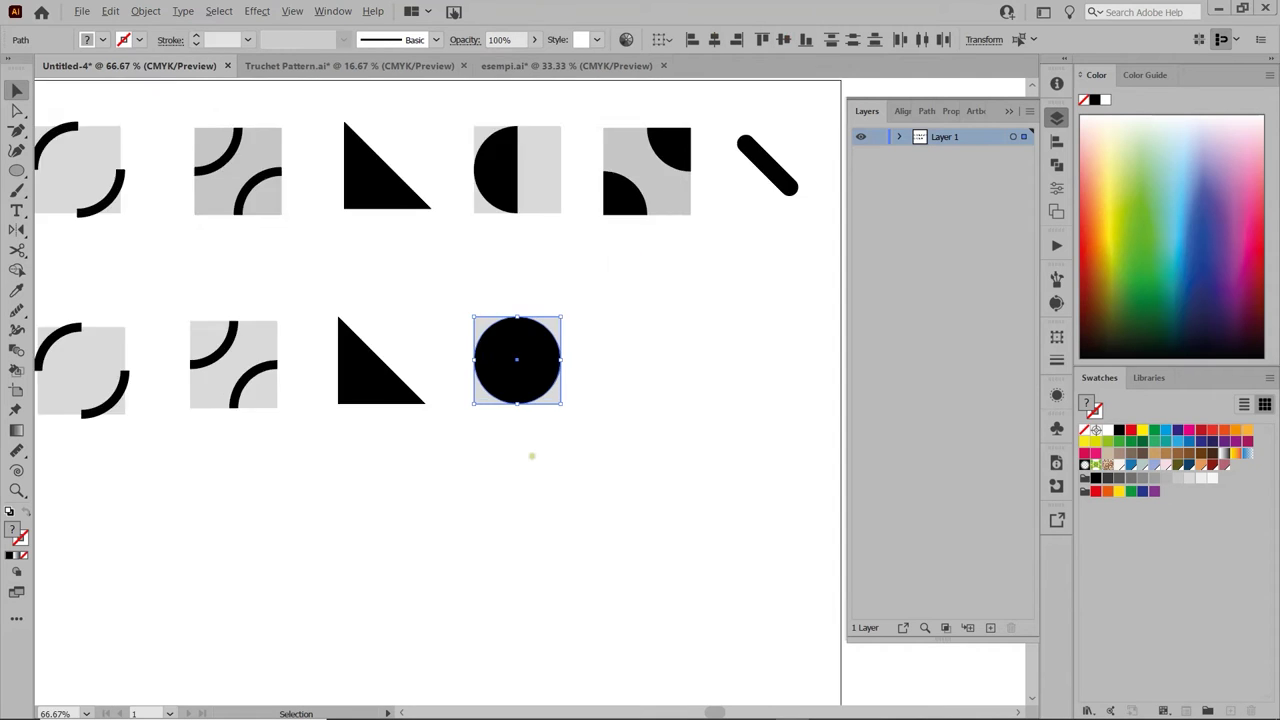
scroll(531, 451, up, 3)
scroll(546, 391, up, 3)
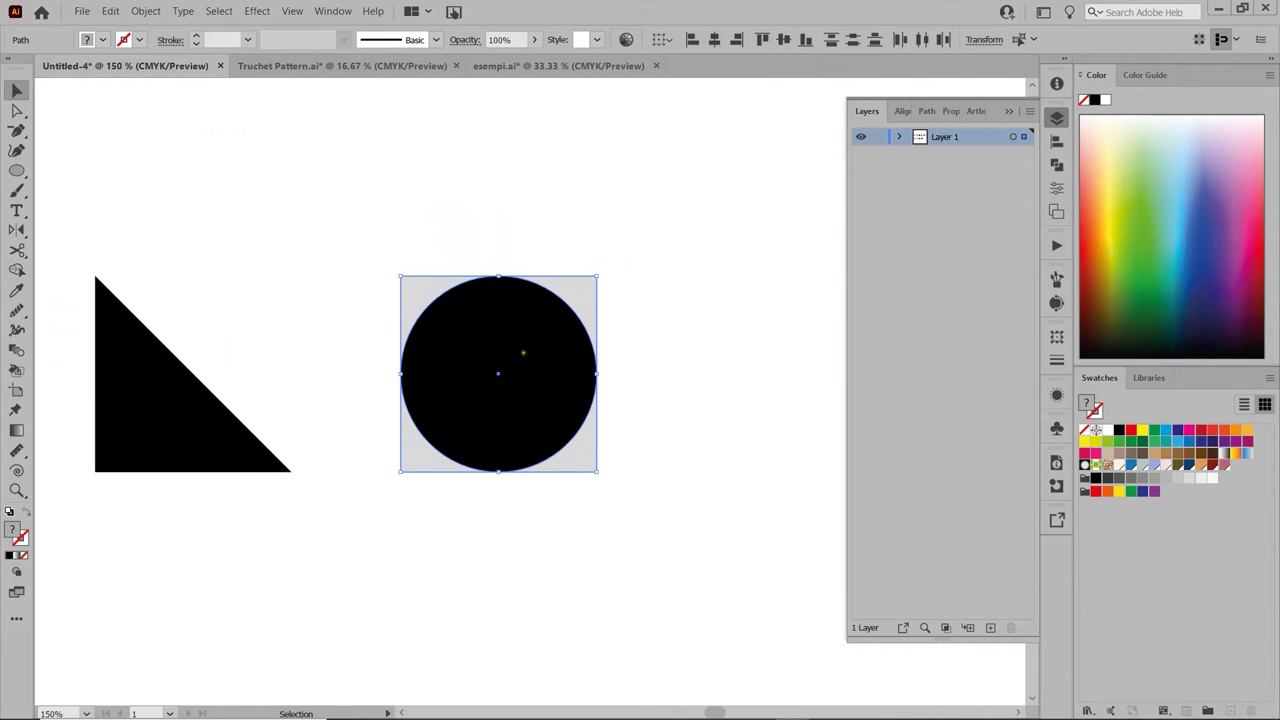
Cut the black circle at its top and bottom anchor points with the Scissors tool
click(18, 251)
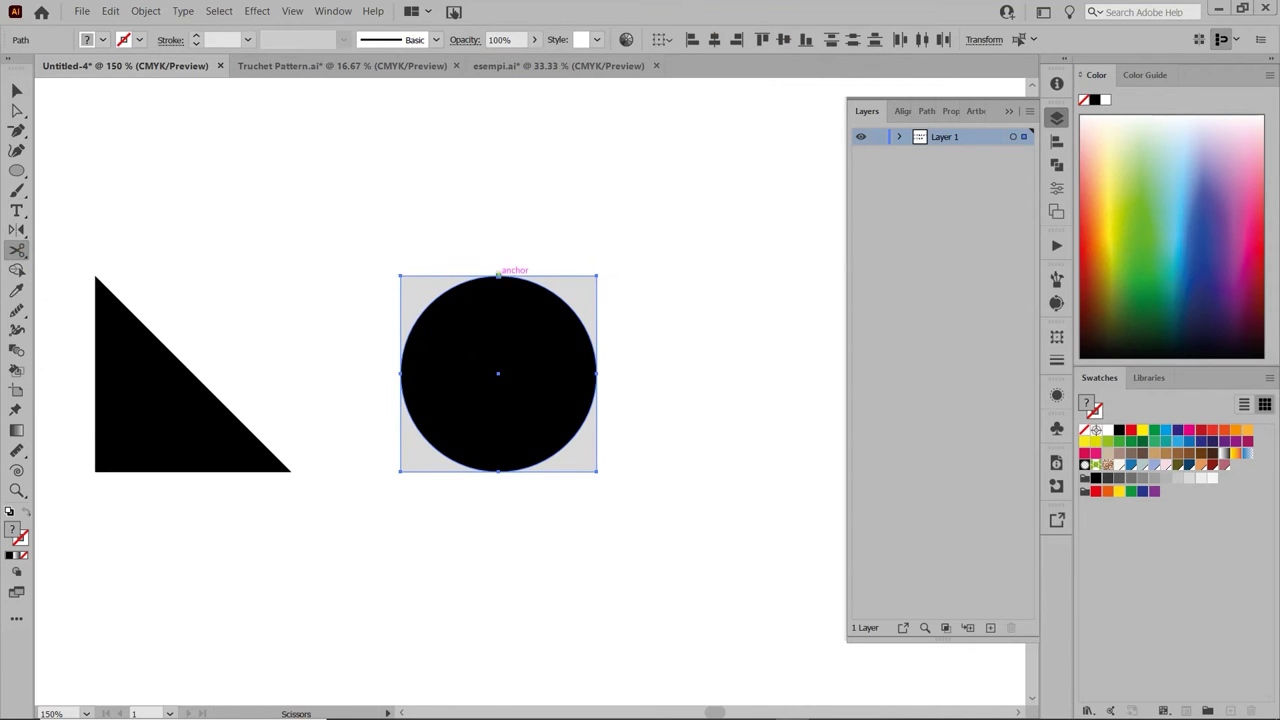
click(498, 274)
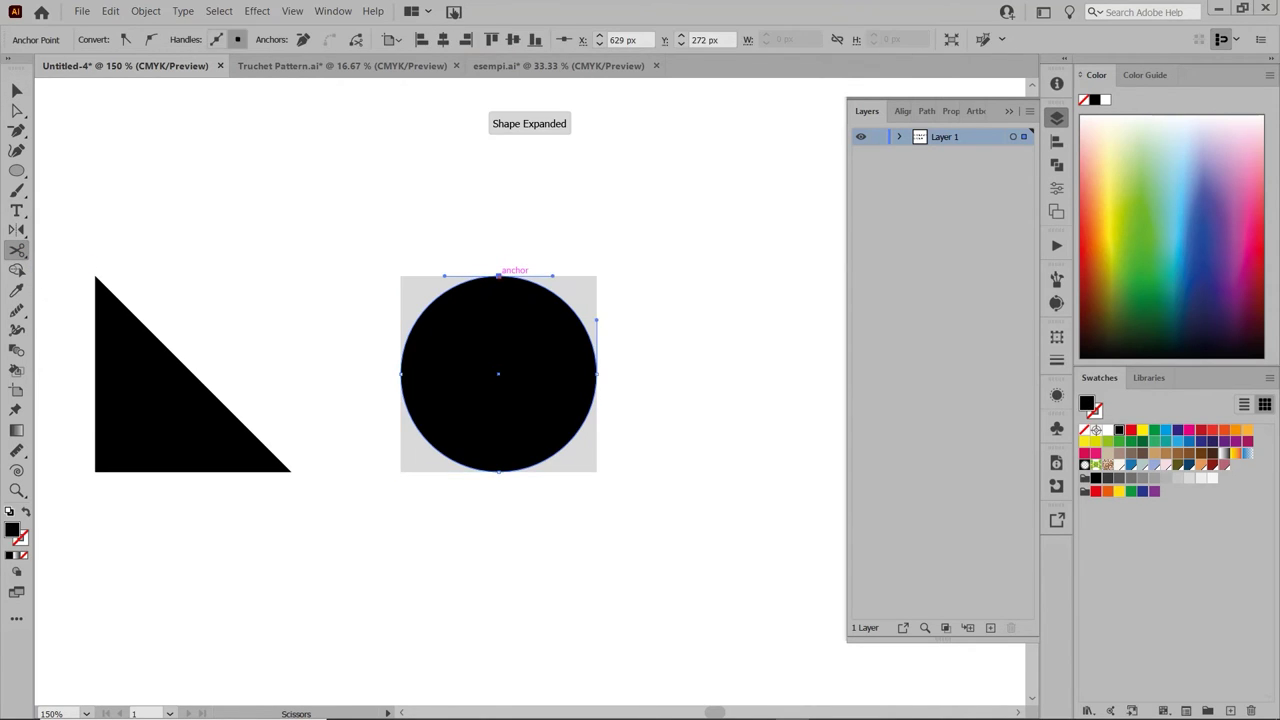
click(498, 470)
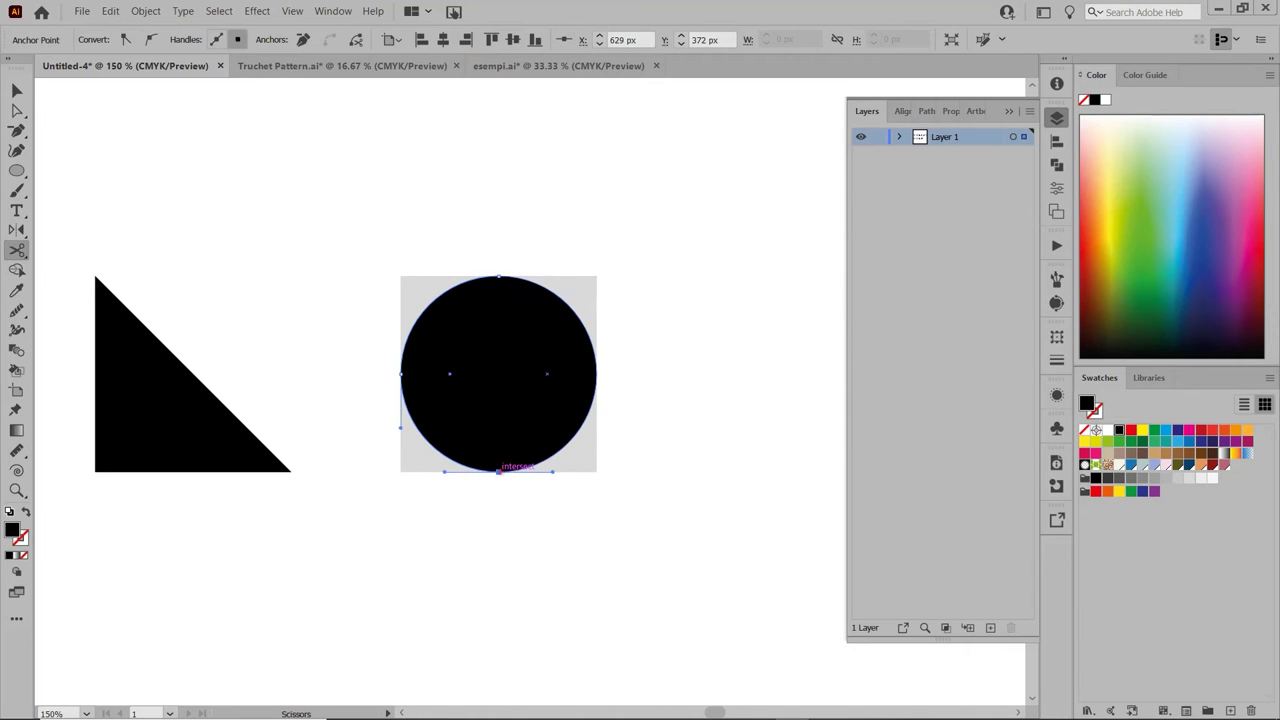
Delete the circle's right half, leaving the left half-circle, and select the finished tile
key(v)
drag(517, 443, 563, 425)
scroll(540, 445, down, 2)
key(Delete)
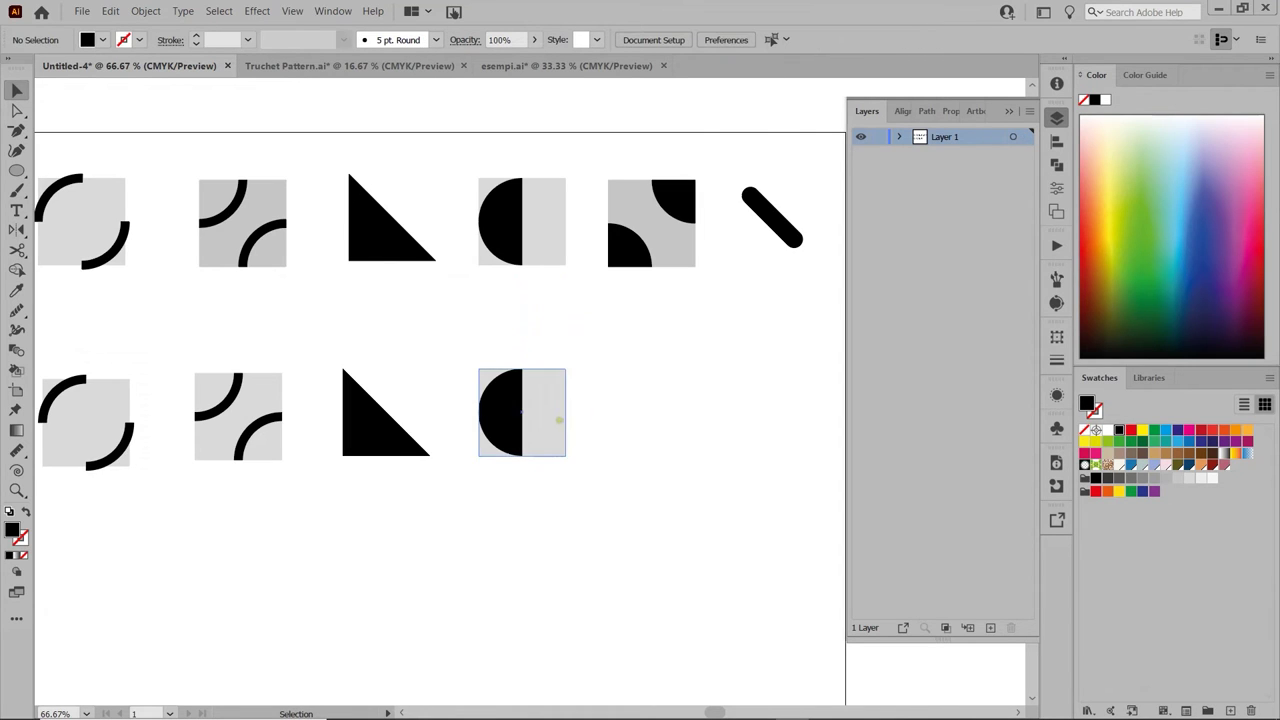
drag(470, 331, 560, 460)
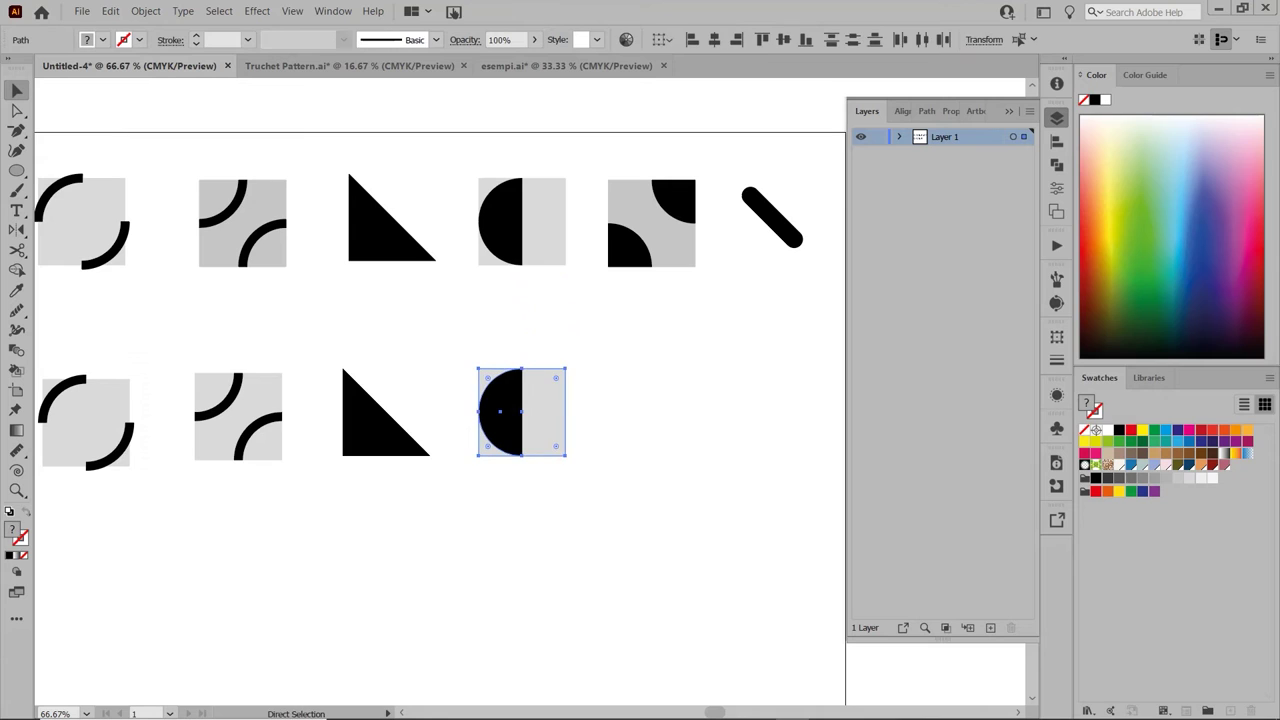
scroll(647, 380, right, 3)
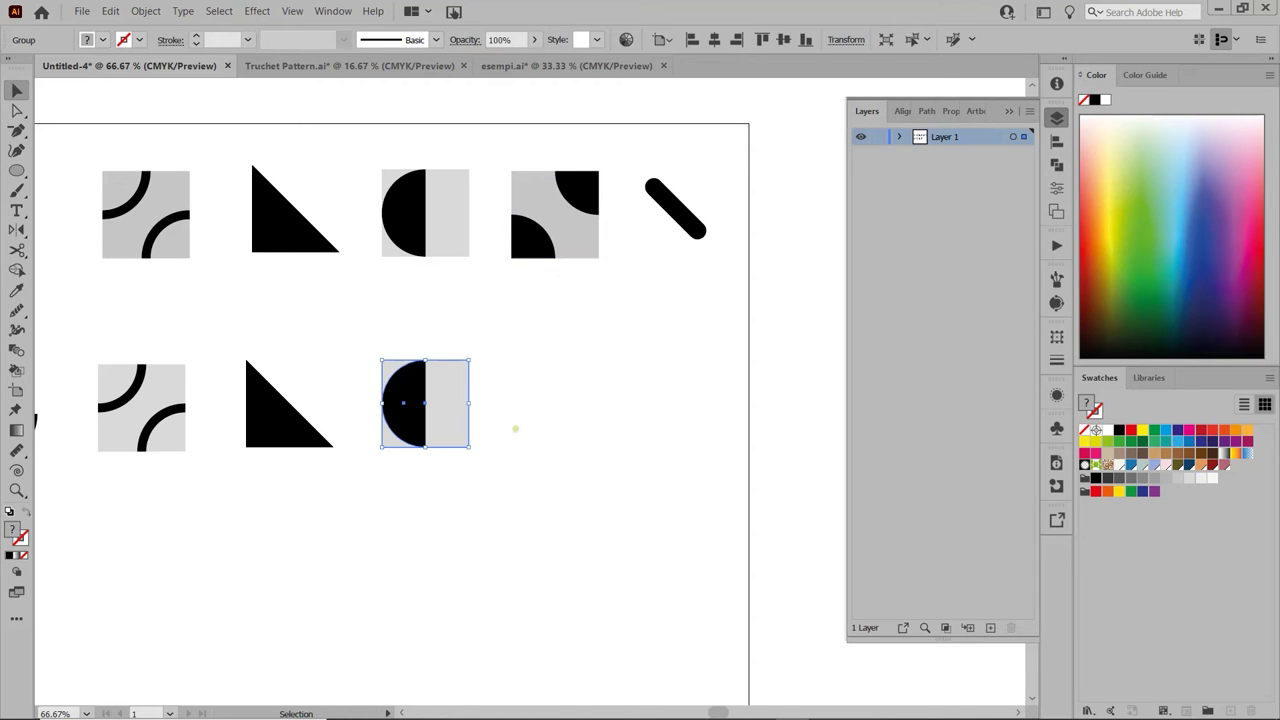
Add a fifth 100 px light grey square to the second row
key(m)
click(515, 428)
click(597, 383)
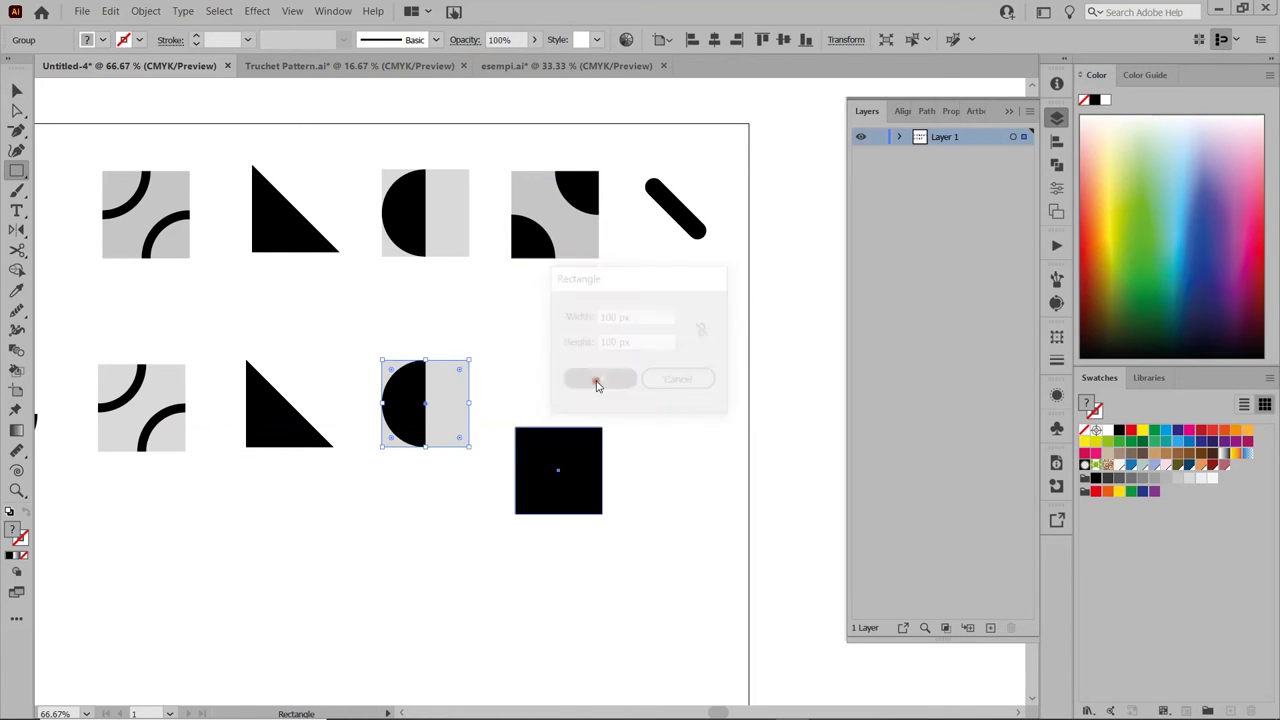
click(1189, 478)
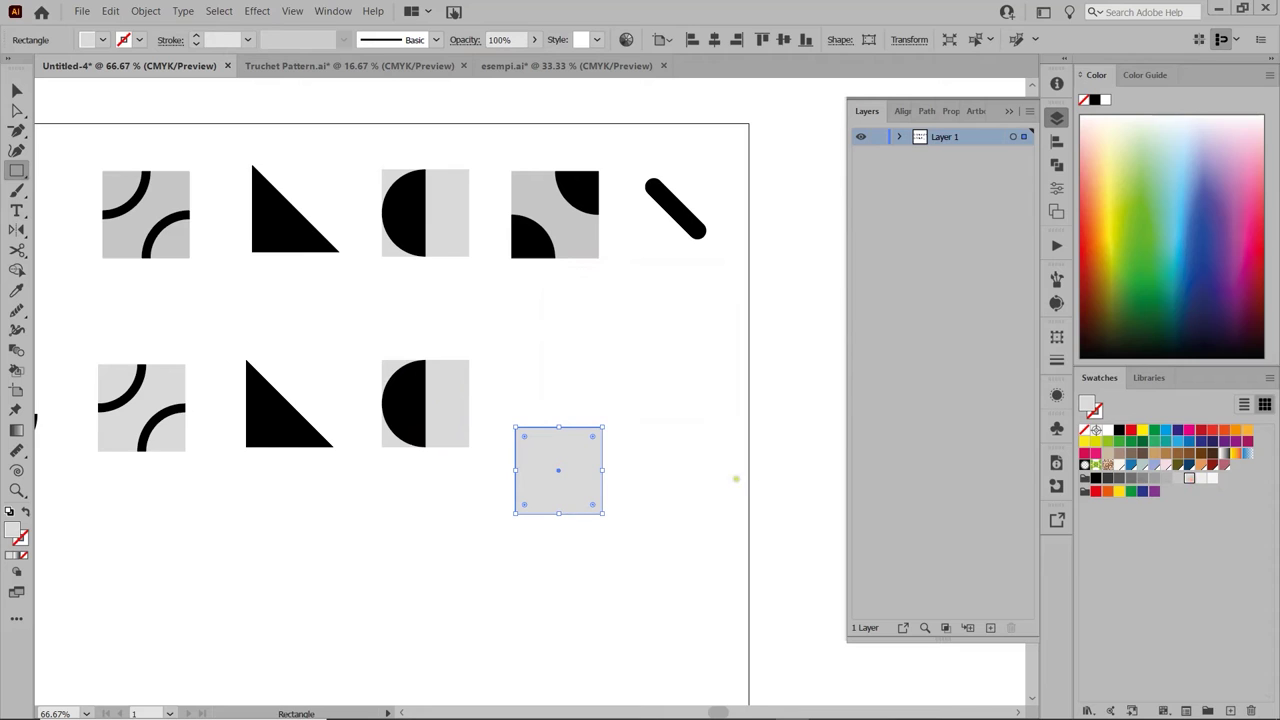
key(v)
drag(545, 455, 541, 385)
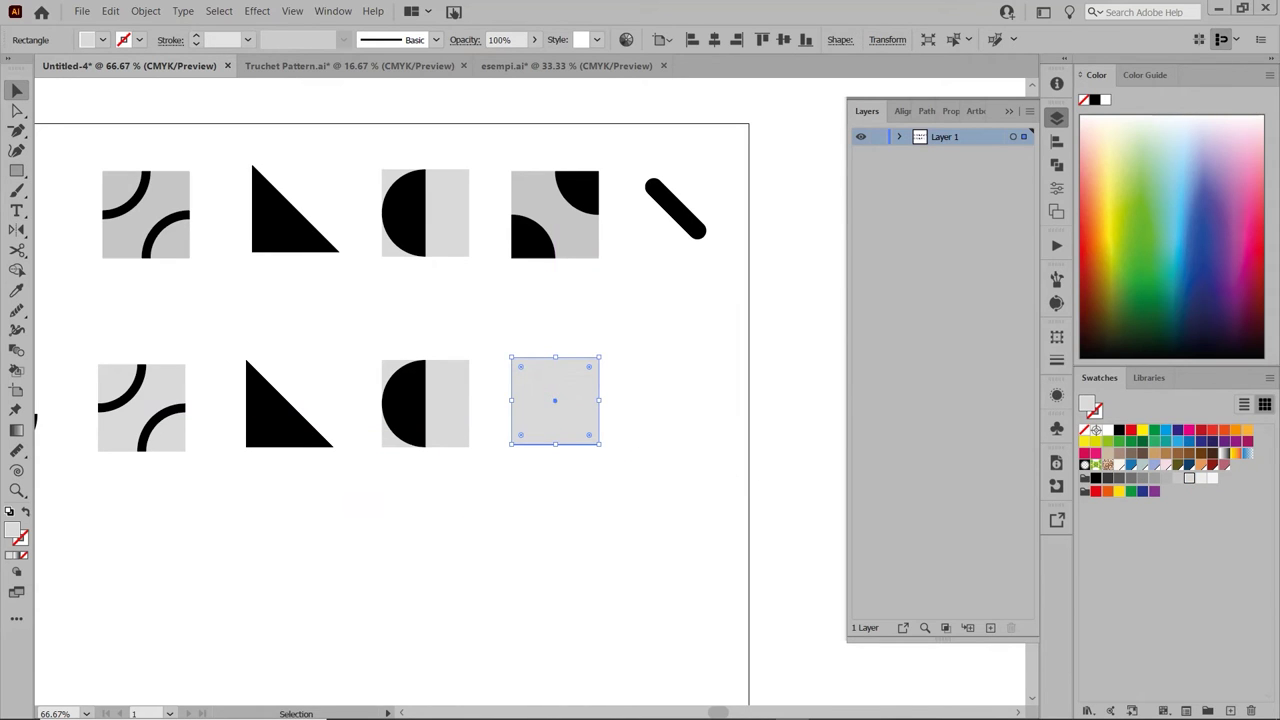
Draw a 100 px black circle overlapping the square's upper-left corner
key(l)
click(643, 388)
click(611, 398)
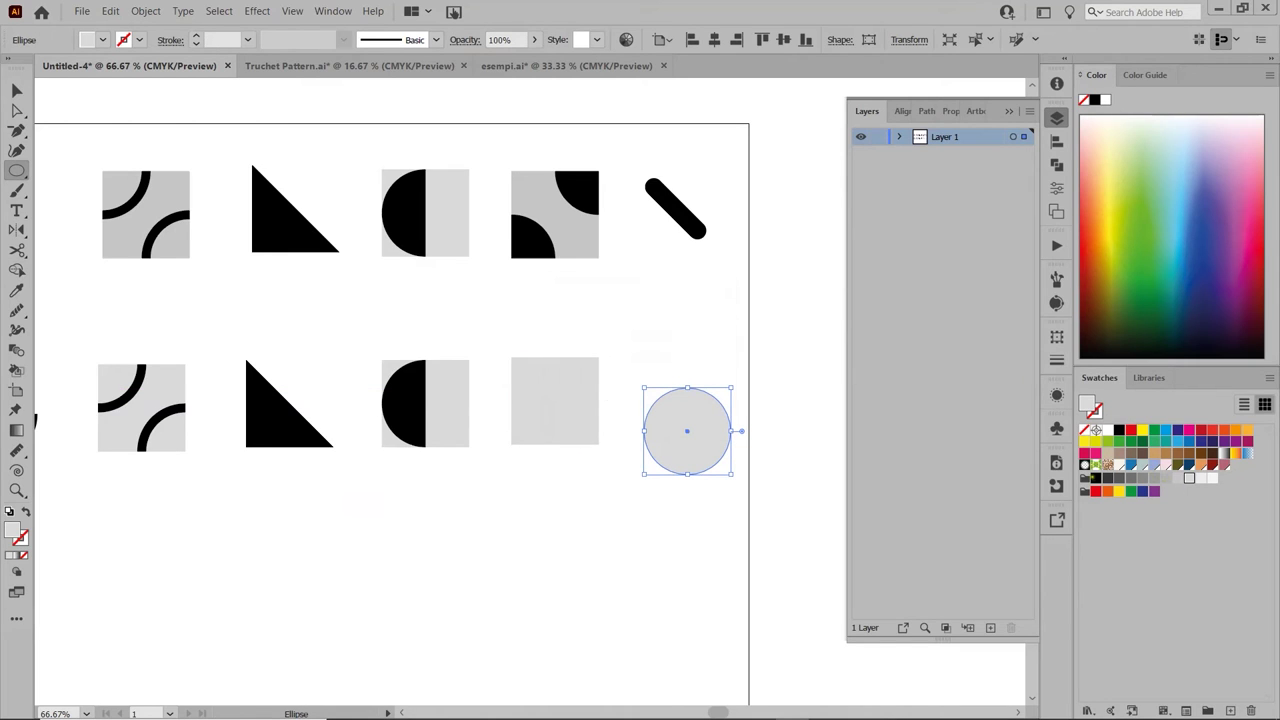
click(1096, 478)
key(v)
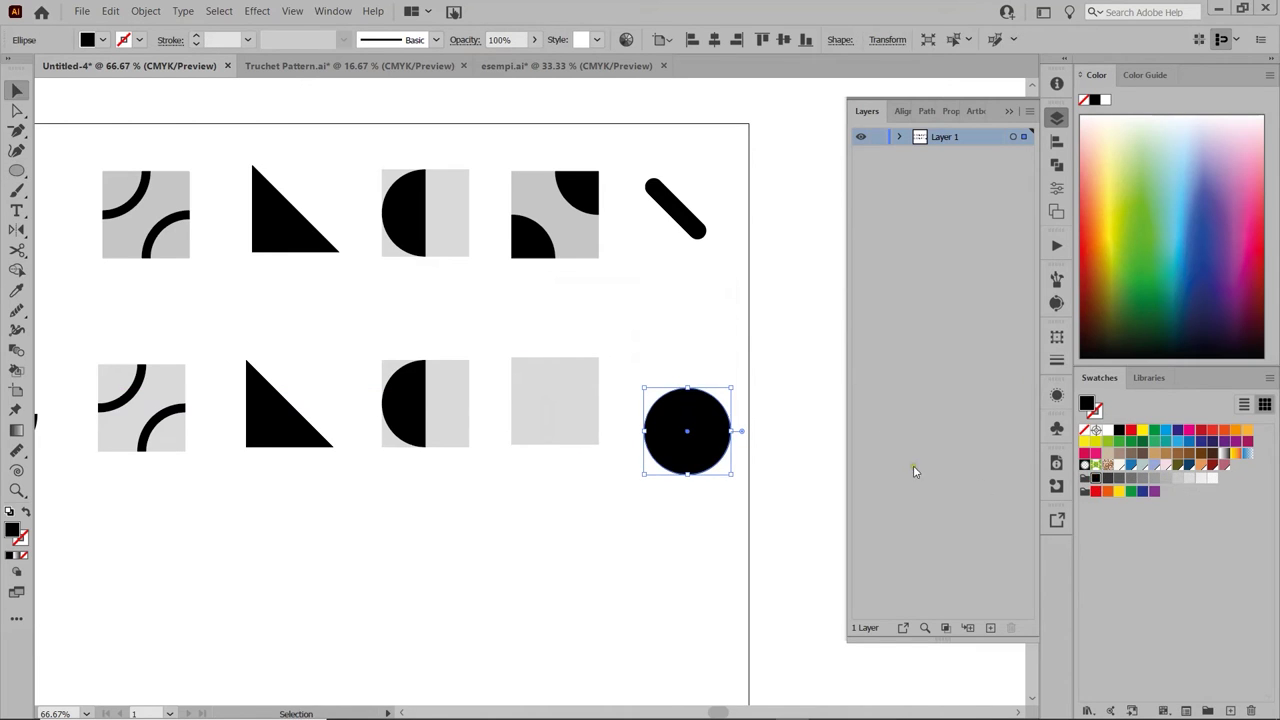
drag(688, 431, 520, 363)
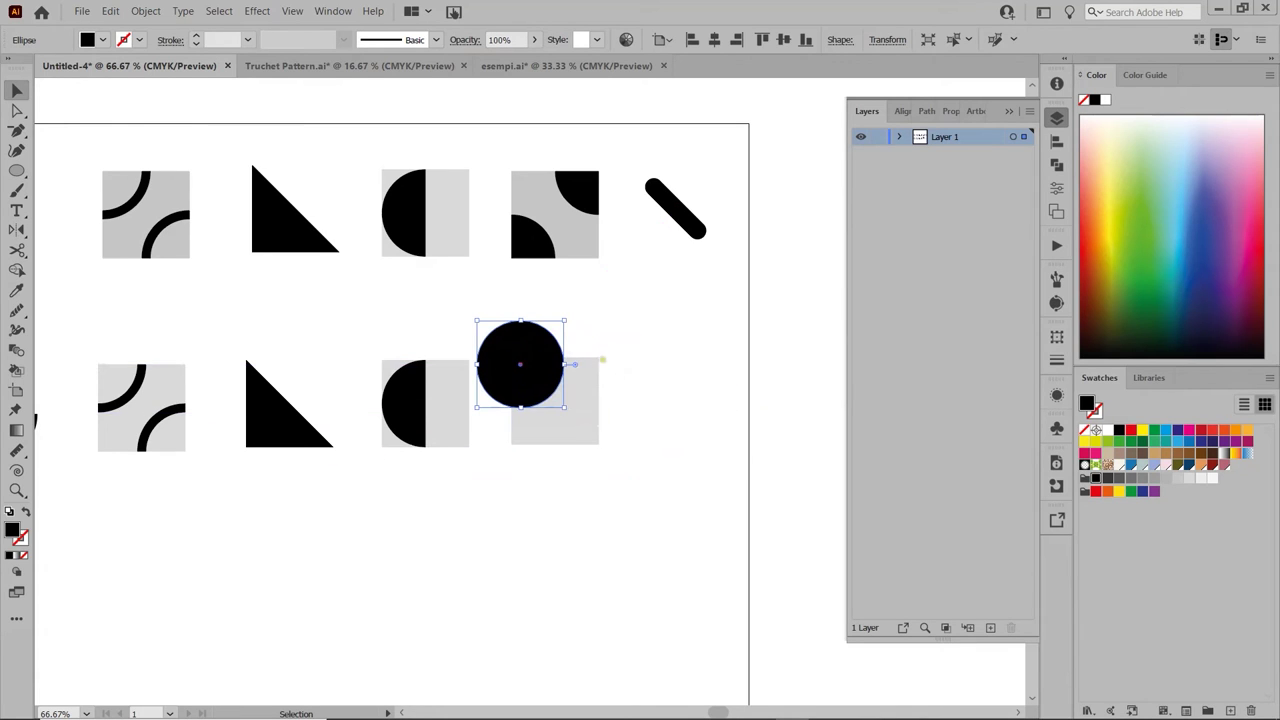
Bring the square to the front and centre the circle on its top-left corner
key(ctrl+plus)
key(ctrl+plus)
key(ctrl+plus)
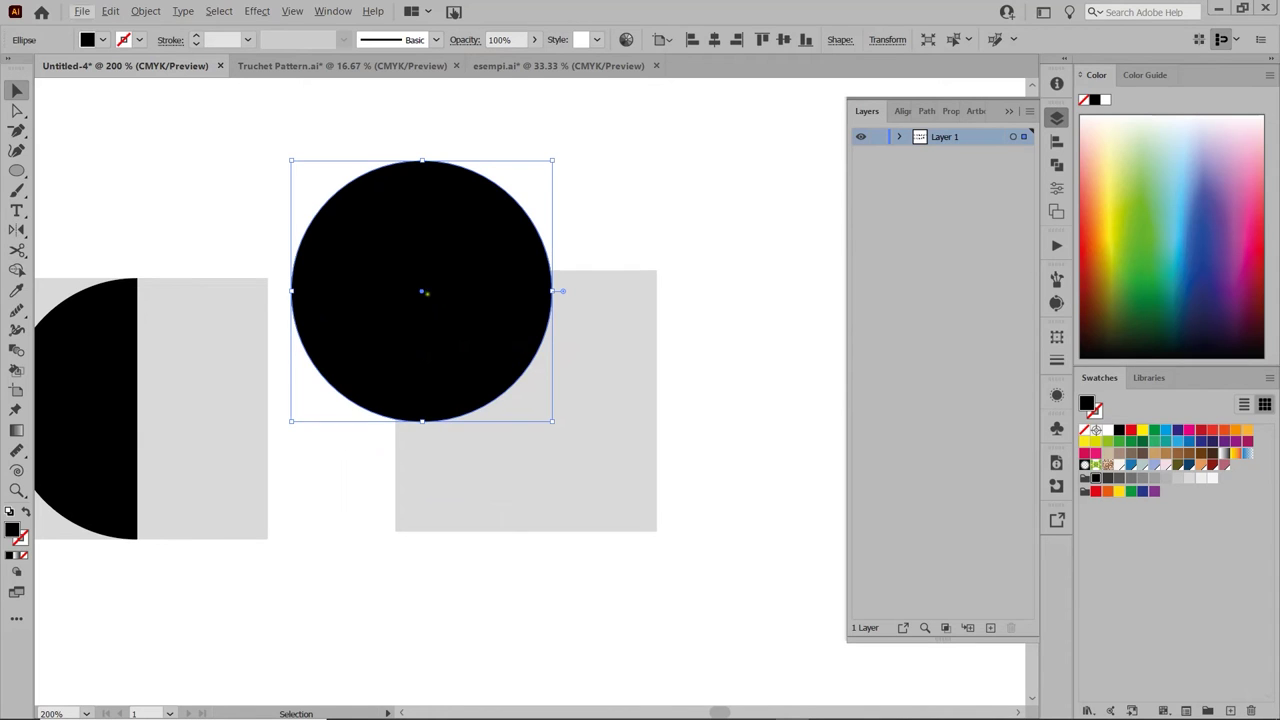
drag(421, 291, 421, 283)
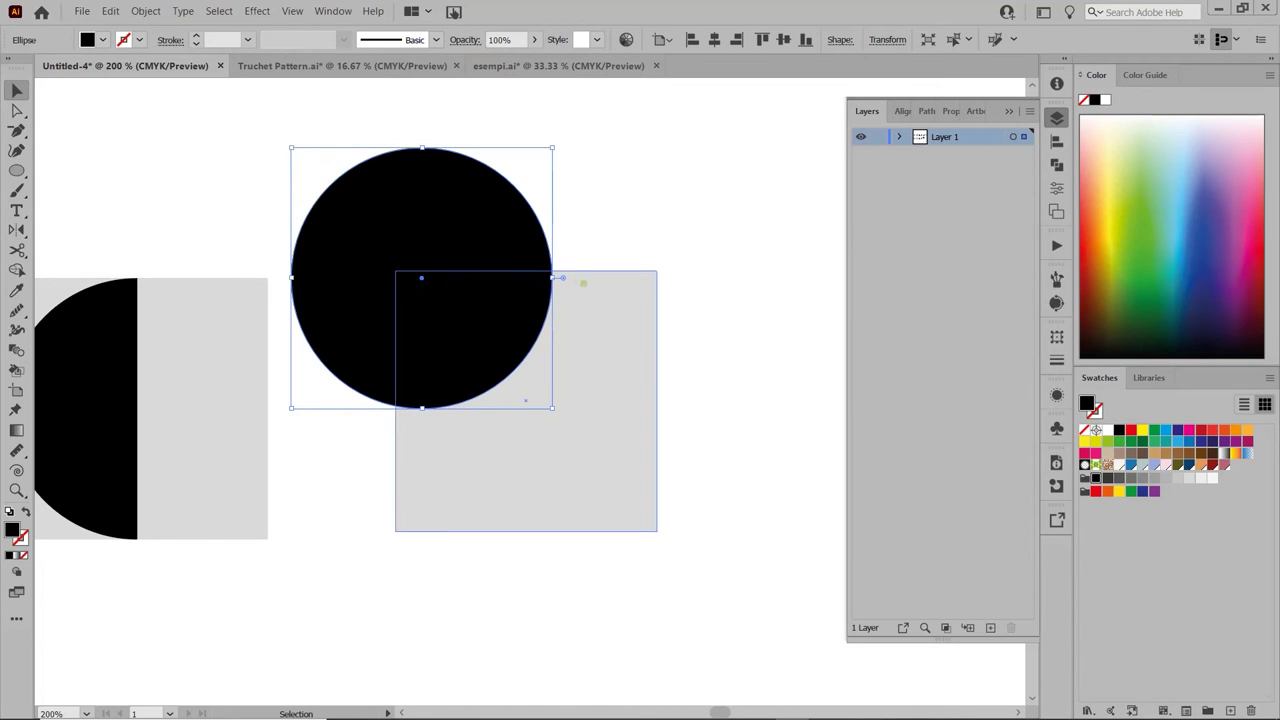
drag(583, 283, 613, 290)
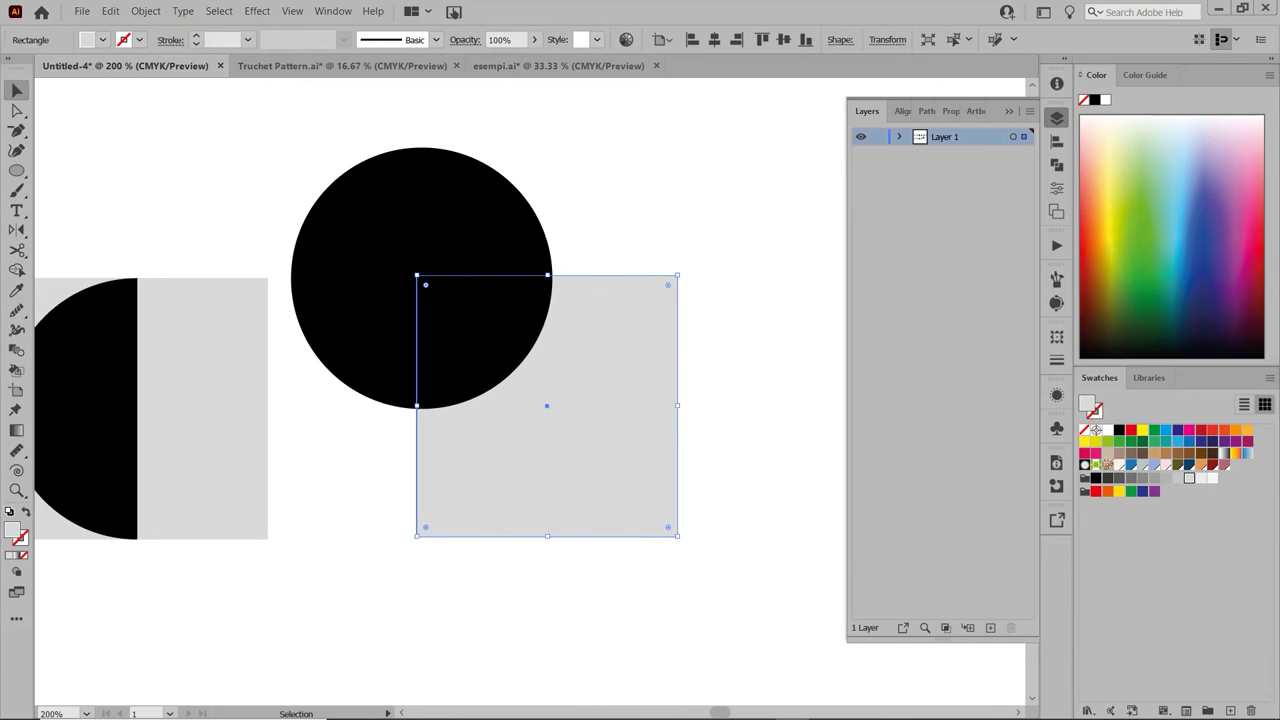
key(ctrl+shift+bracketright)
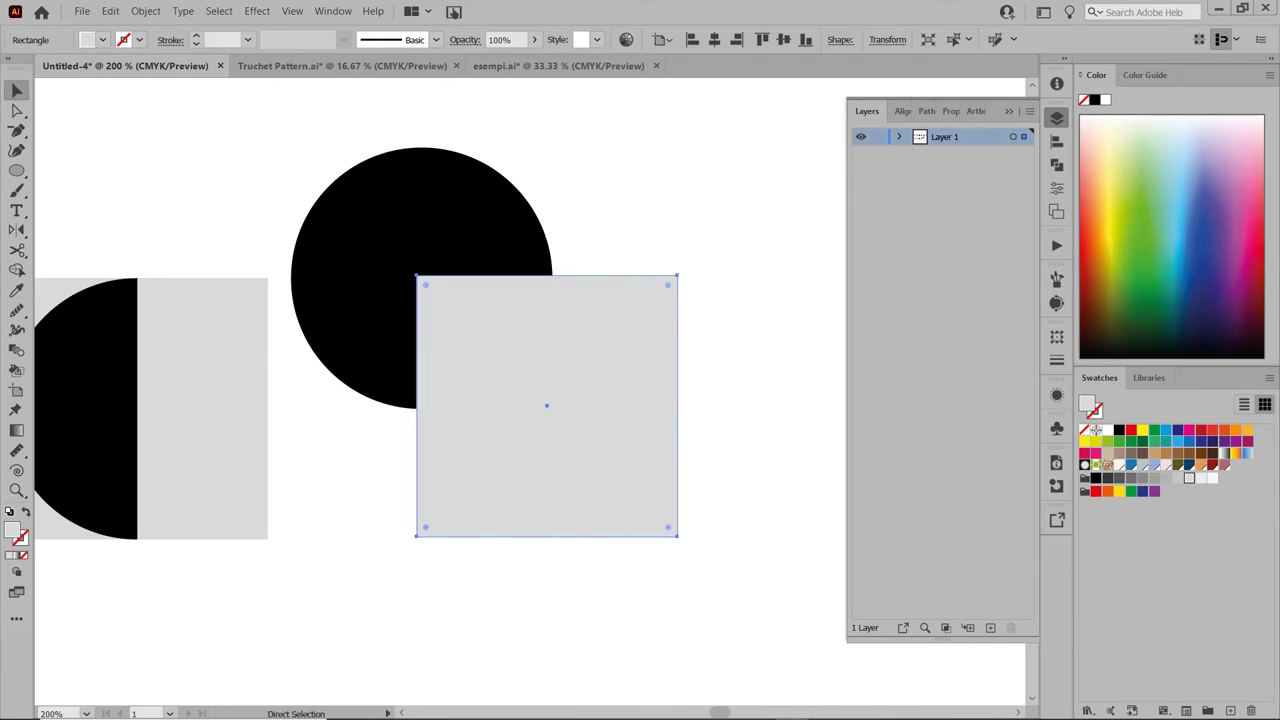
drag(614, 309, 617, 310)
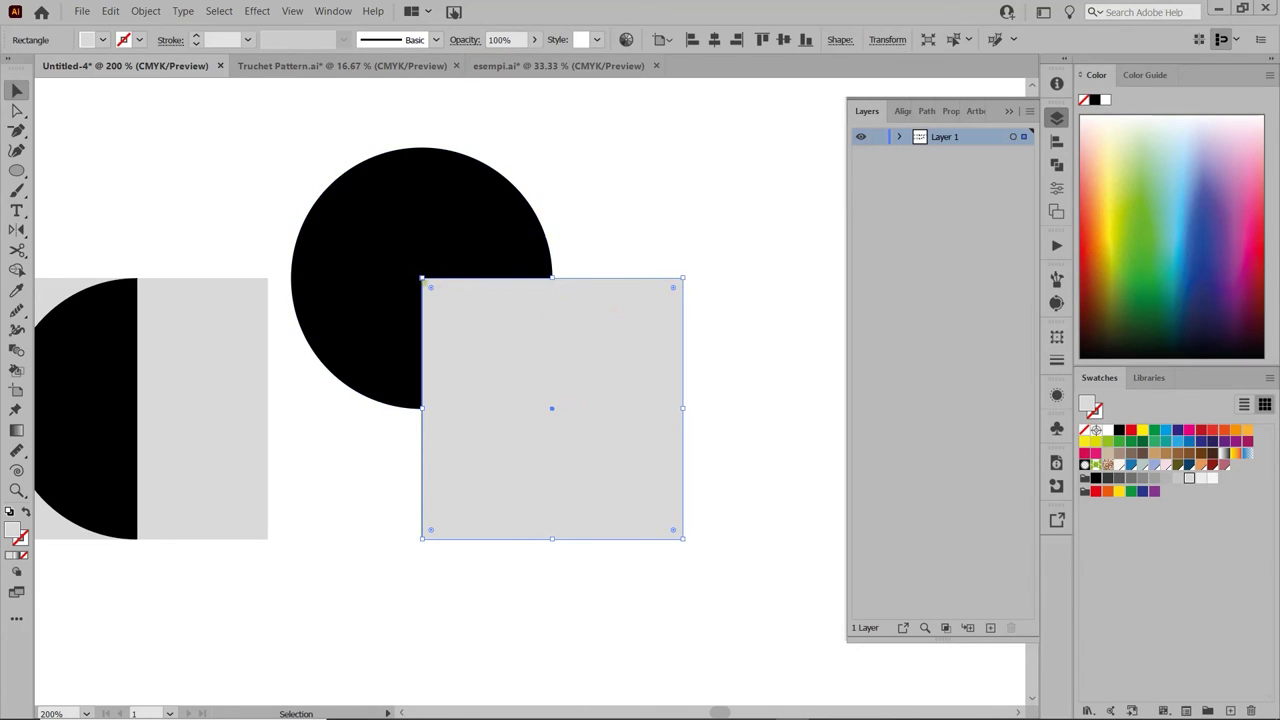
Alt-drag a copy of the black circle onto the square's lower-right corner
click(469, 240)
drag(442, 227, 713, 480)
key(ctrl+z)
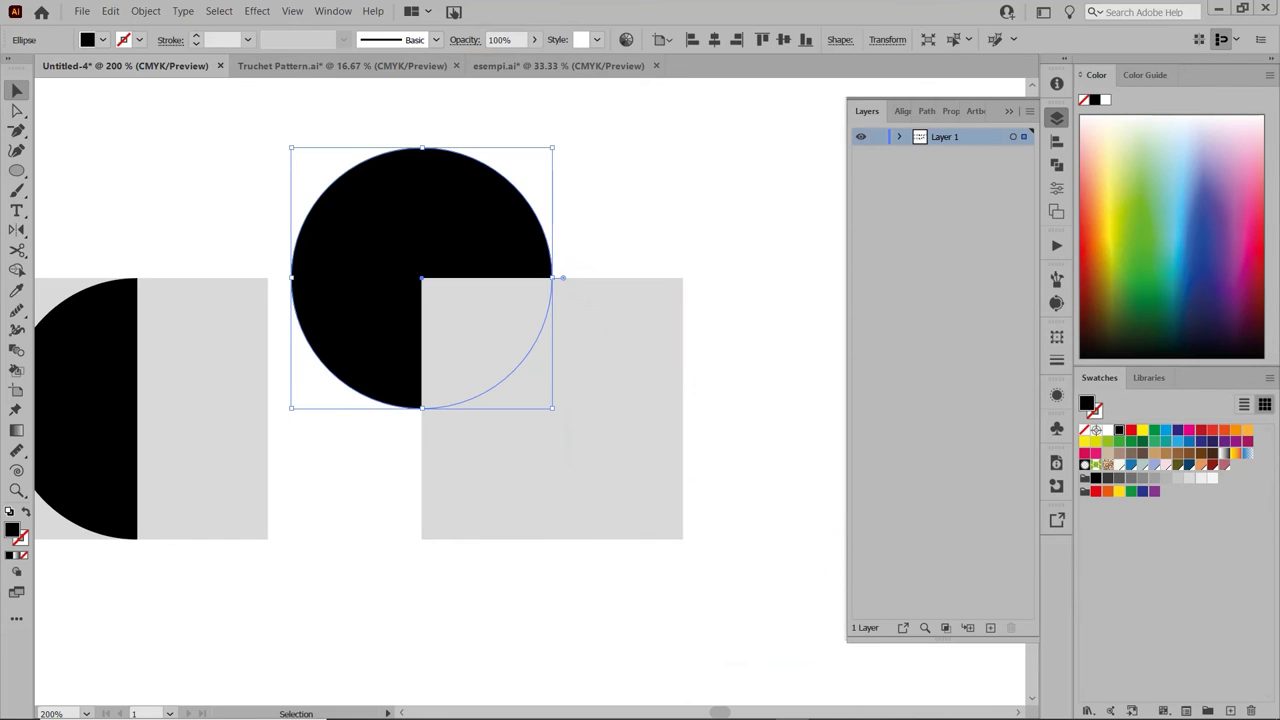
drag(394, 163, 654, 420)
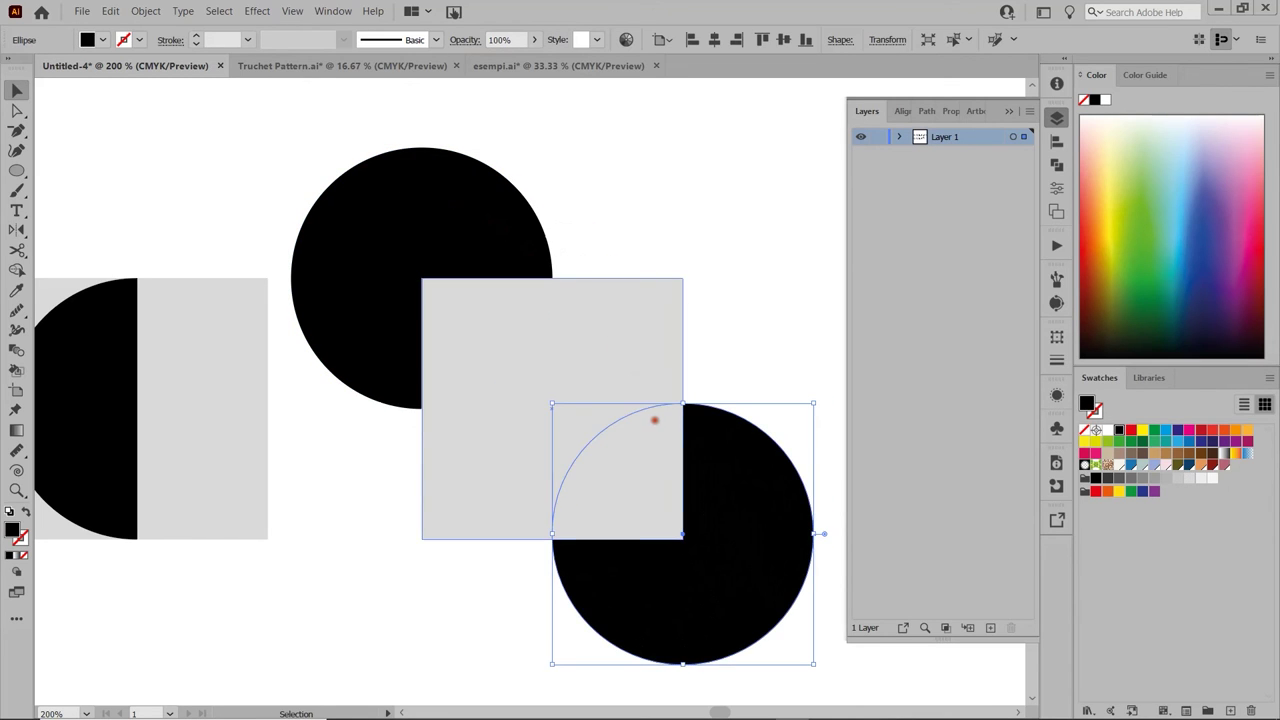
mouse_move(735, 461)
mouse_down()
mouse_move(743, 451)
mouse_move(735, 466)
mouse_up()
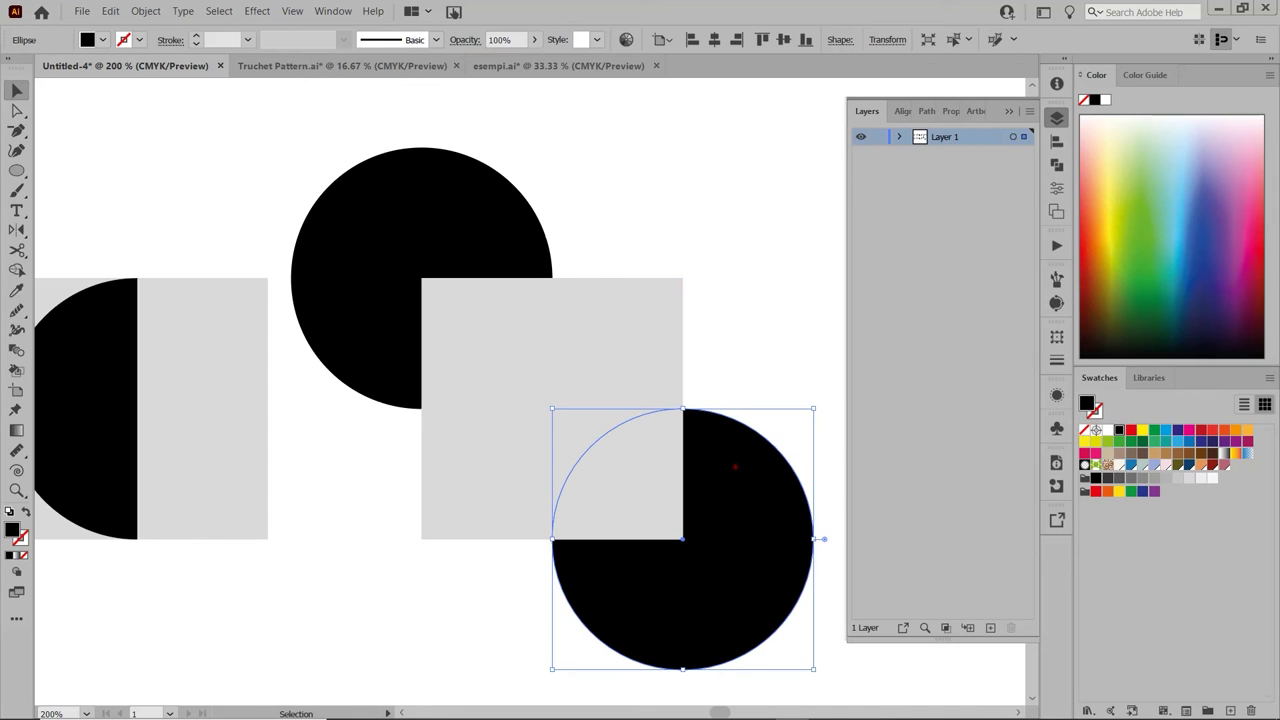
Bring both black circles in front of the grey square, then deselect
shift+click(471, 249)
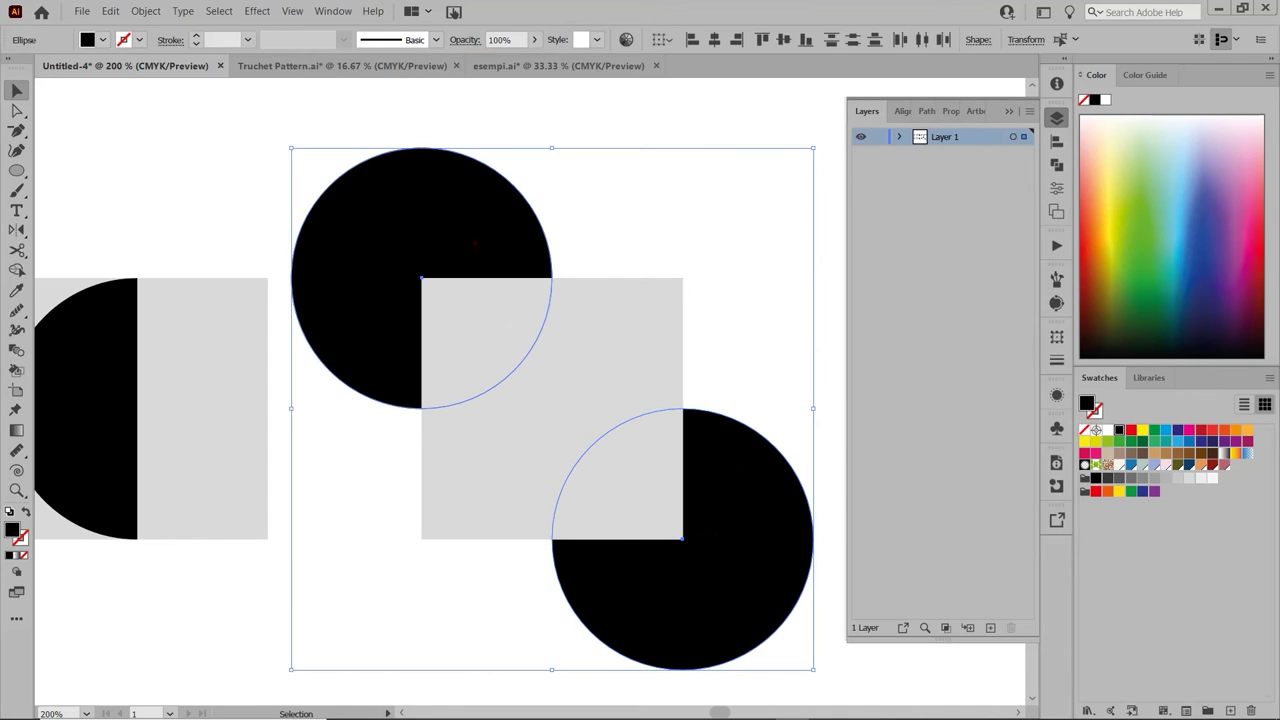
key(ctrl+shift+bracketright)
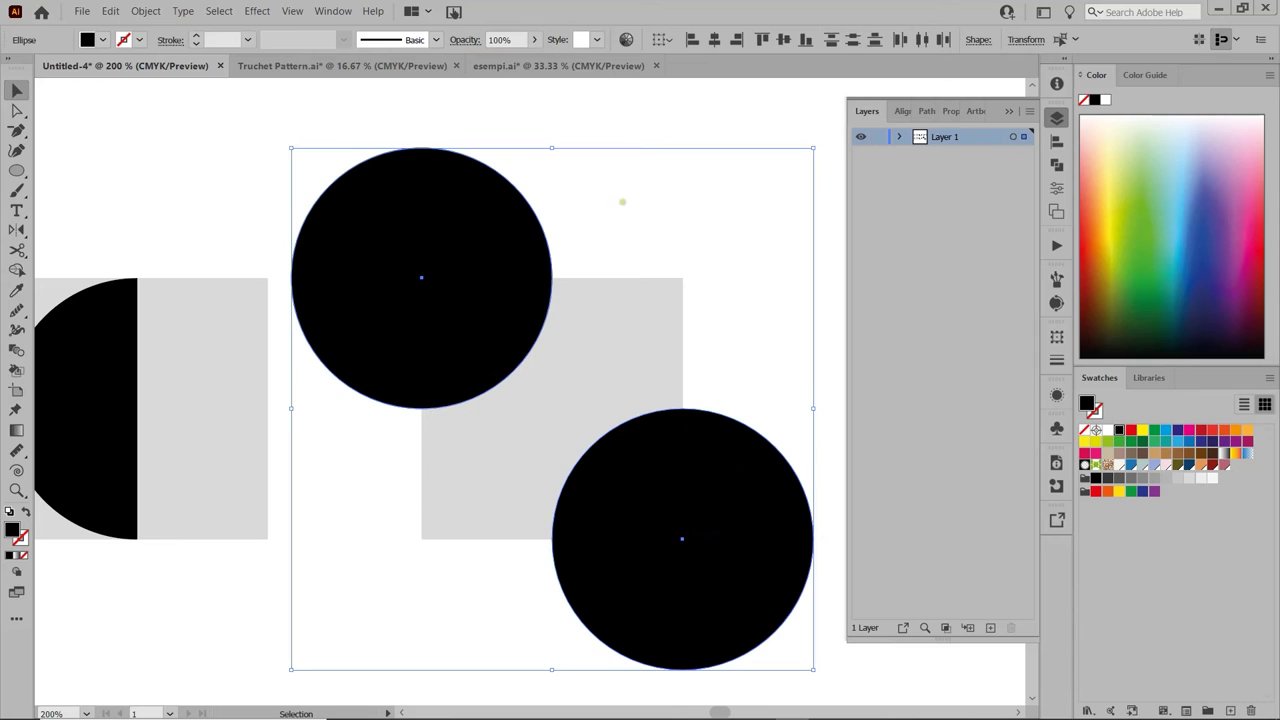
scroll(477, 137, down, 2)
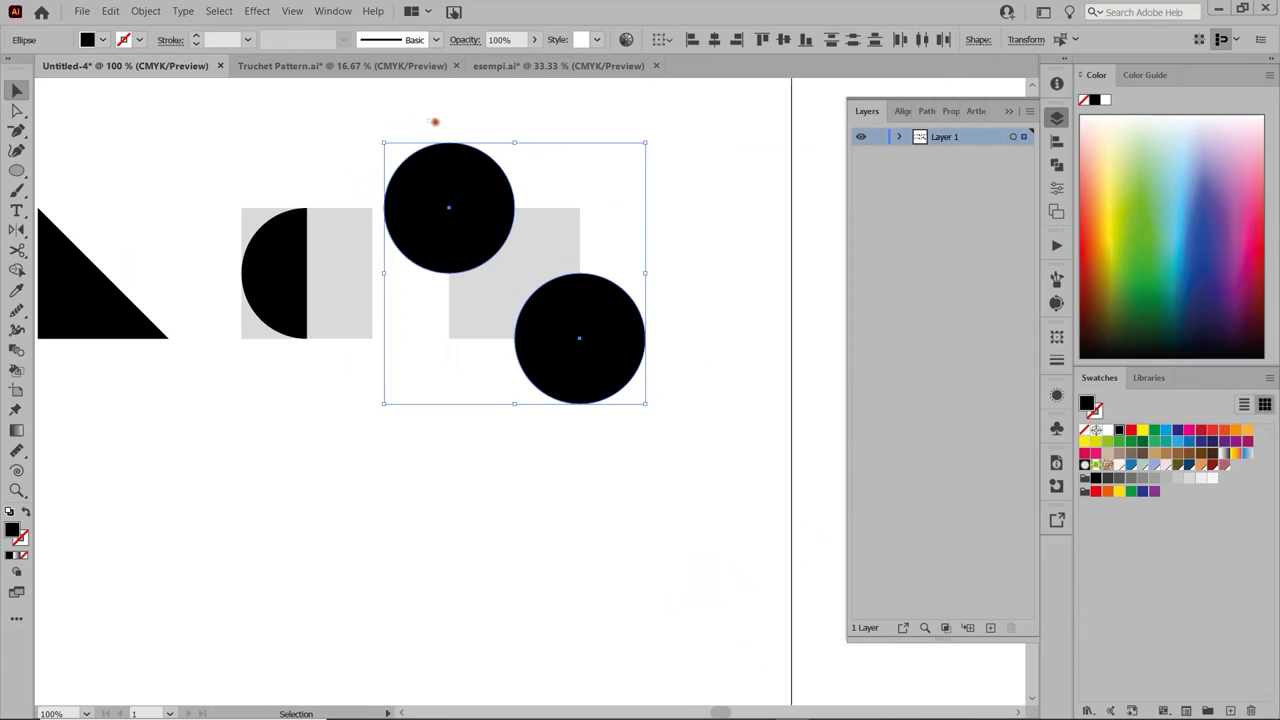
click(435, 121)
Trim away both circles' parts outside the square with Shape Builder, leaving quarter-circles
drag(396, 121, 652, 377)
key(shift+m)
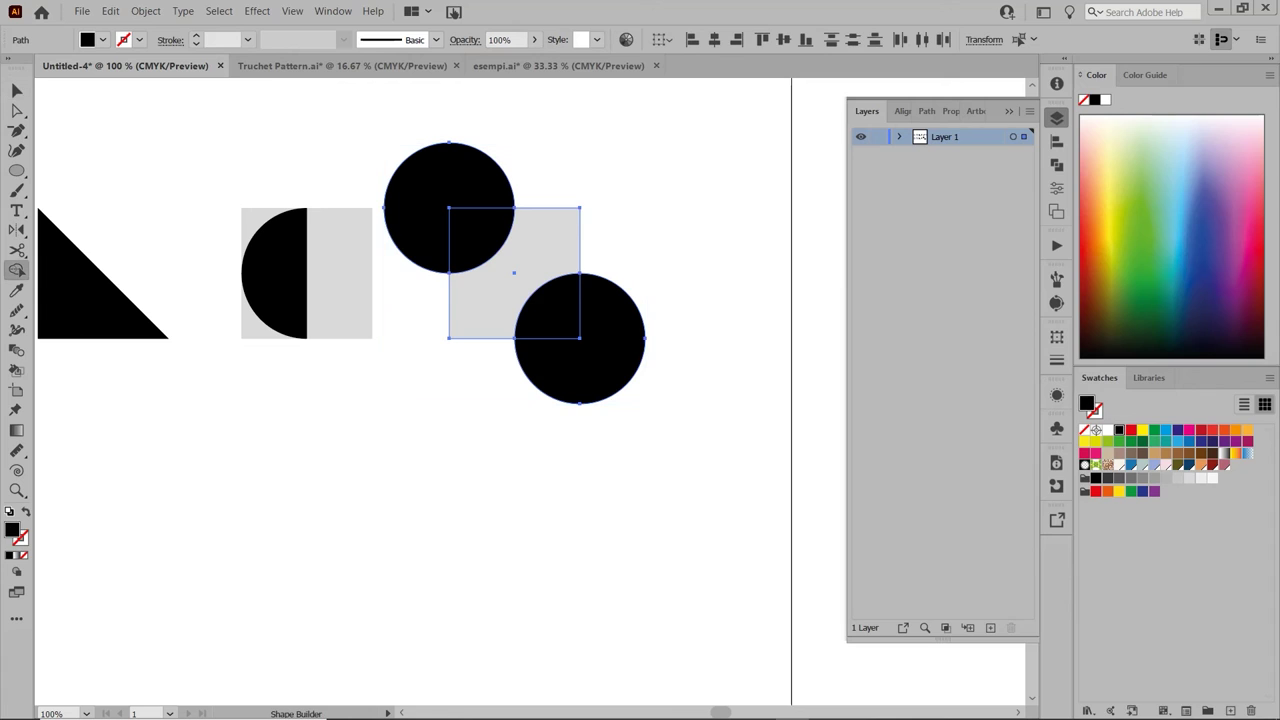
alt+click(631, 369)
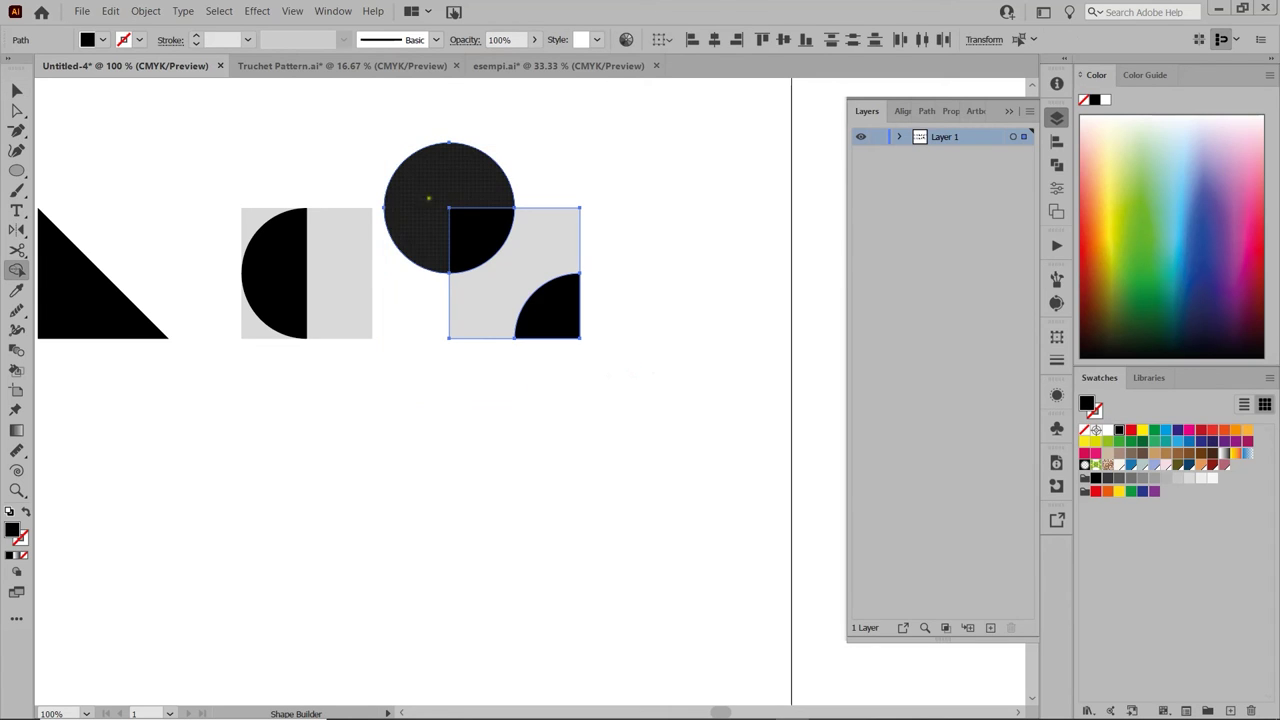
alt+click(423, 191)
alt+scroll(584, 178, down, 2)
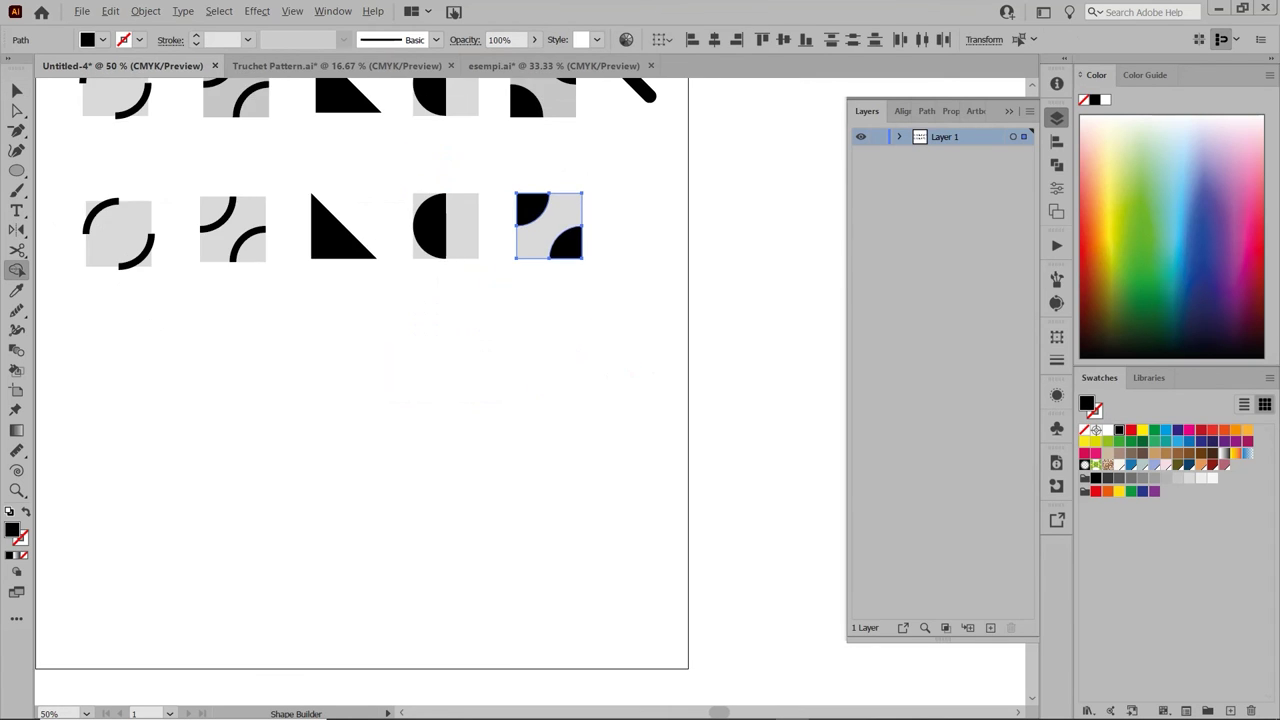
drag(586, 180, 582, 241)
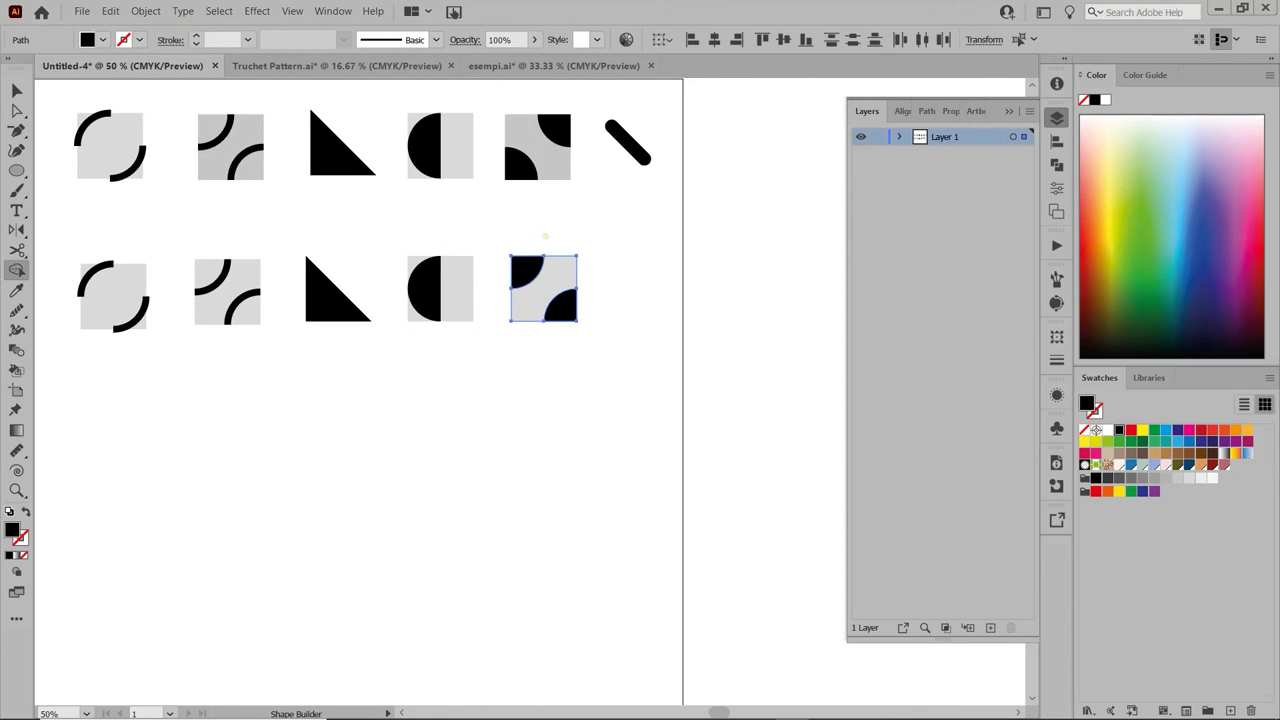
Rotate the quarter-circle tile 90° so the arcs sit top-right and bottom-left
key(v)
click(553, 225)
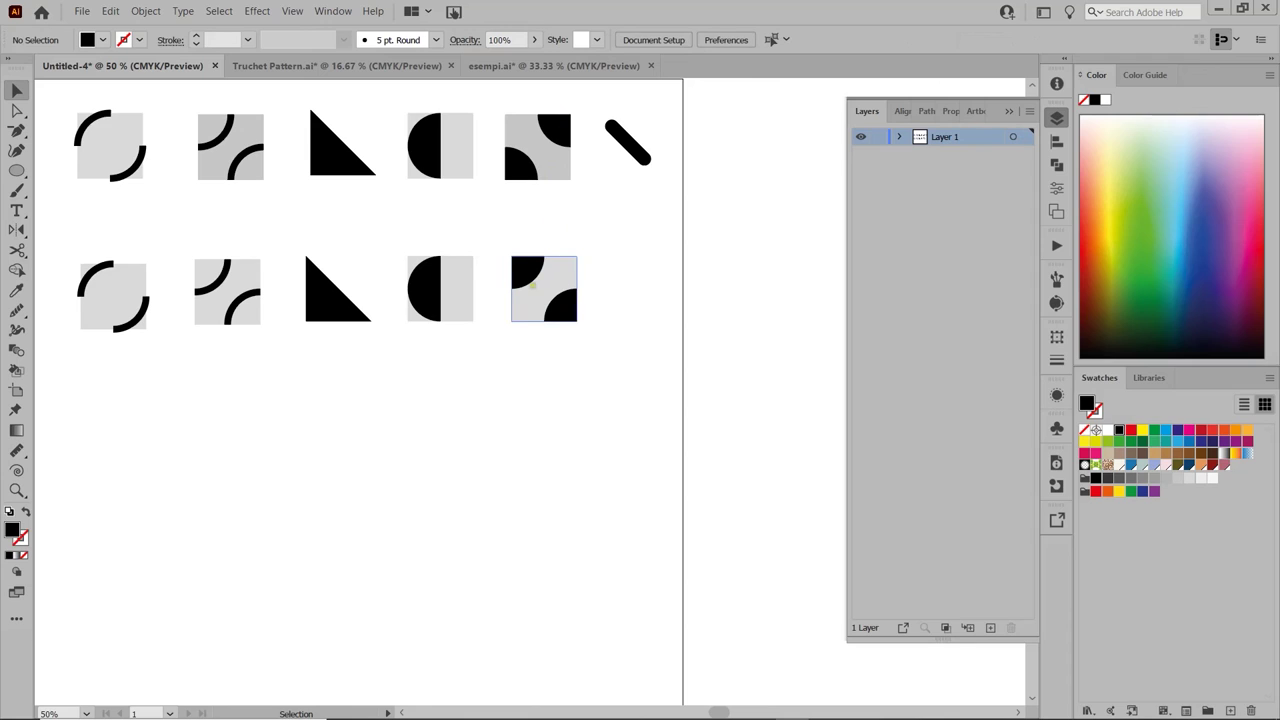
click(533, 287)
drag(498, 240, 596, 346)
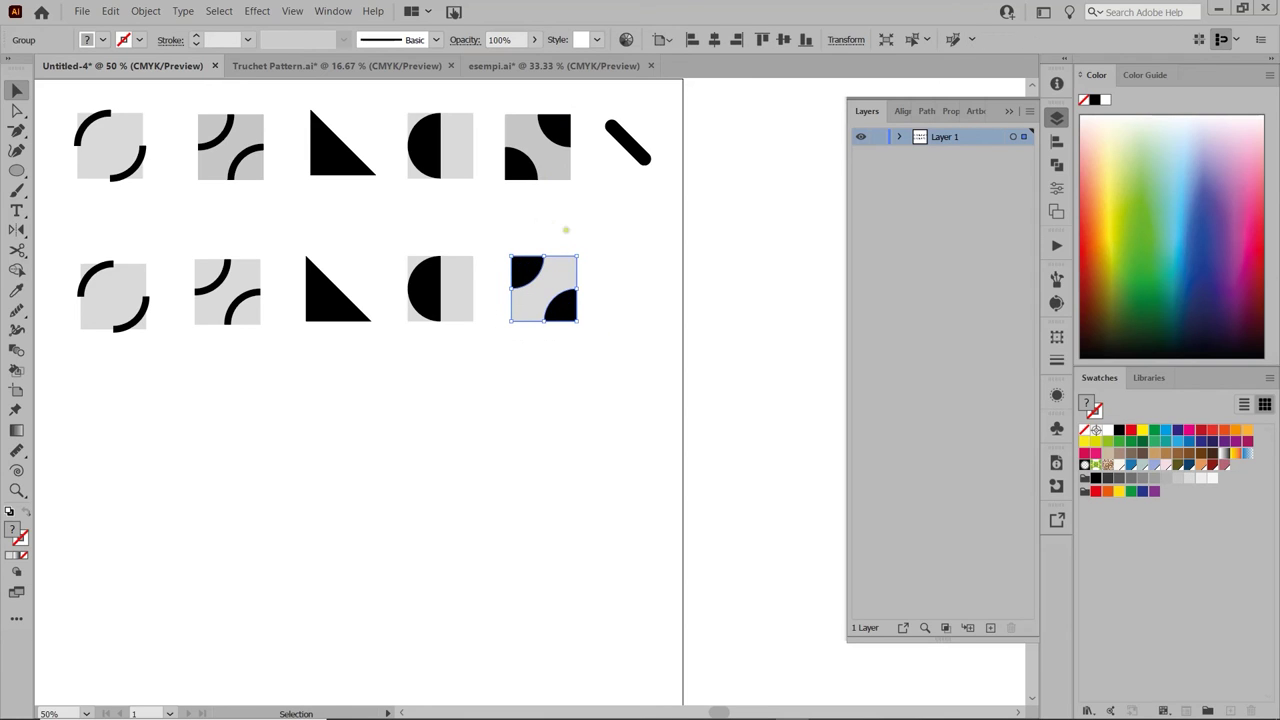
drag(582, 250, 595, 330)
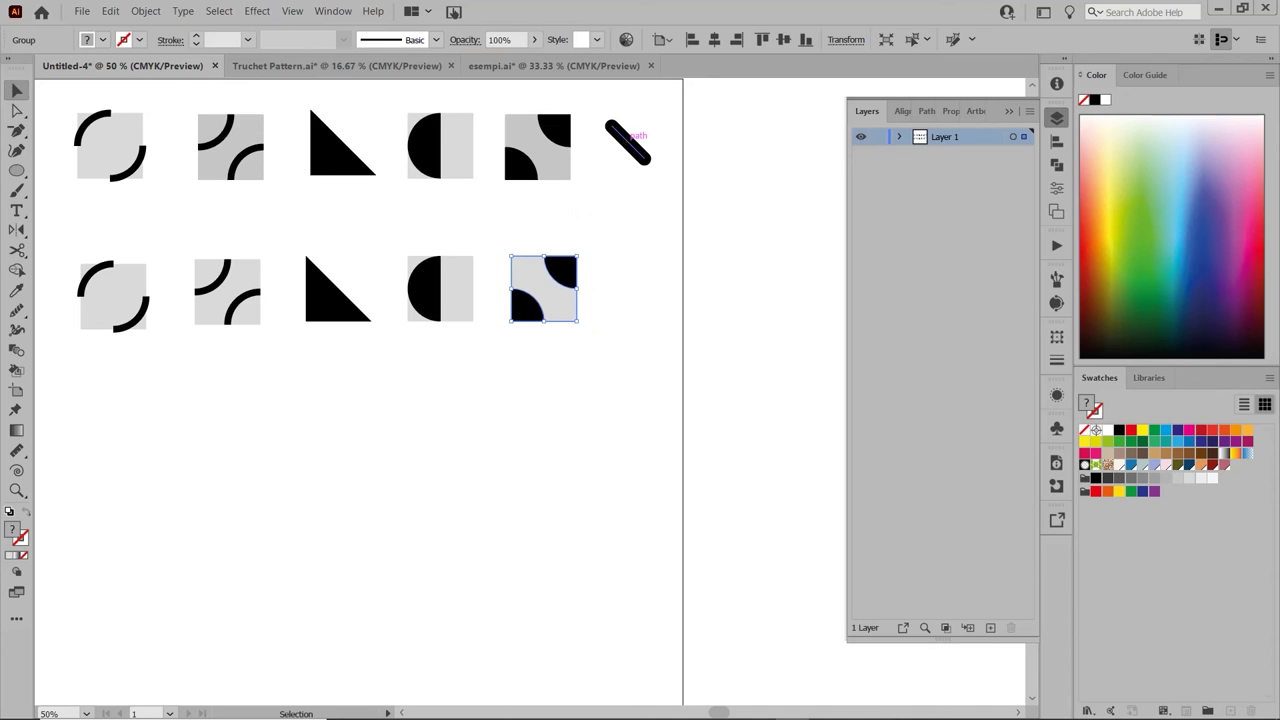
click(18, 173)
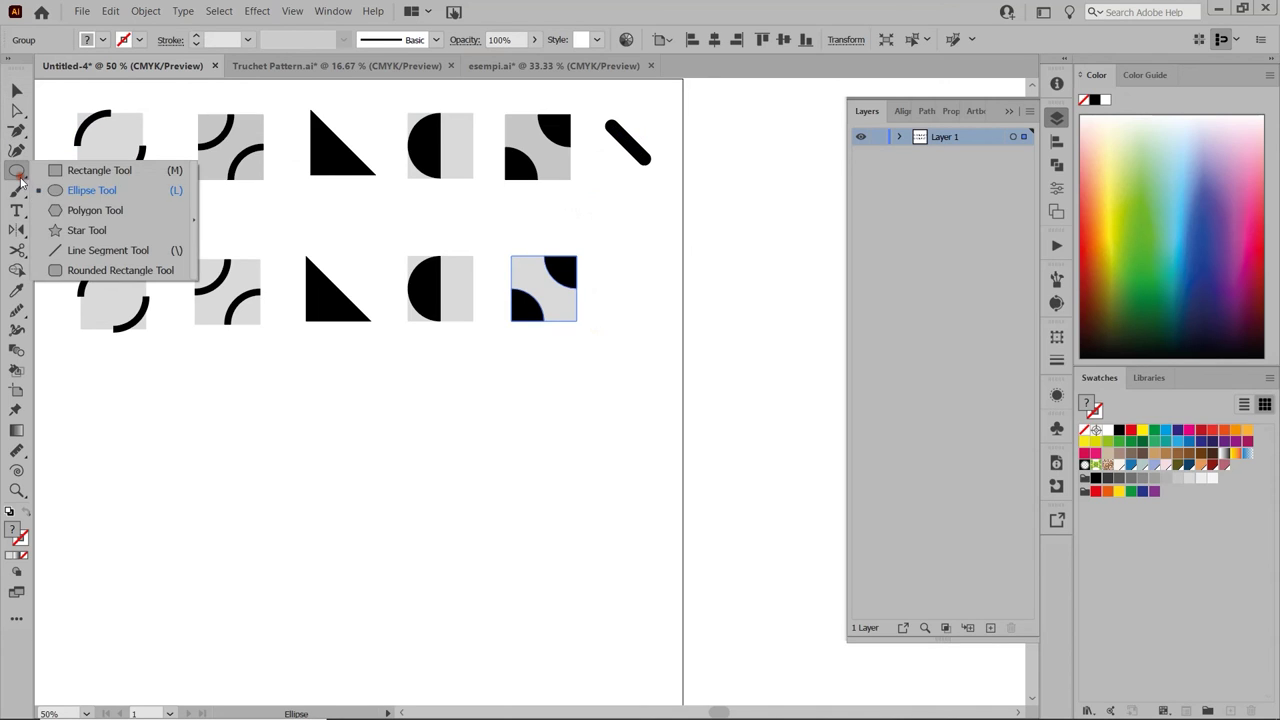
Draw a 45° diagonal line in the second row's sixth slot with an 11 pt stroke
click(105, 250)
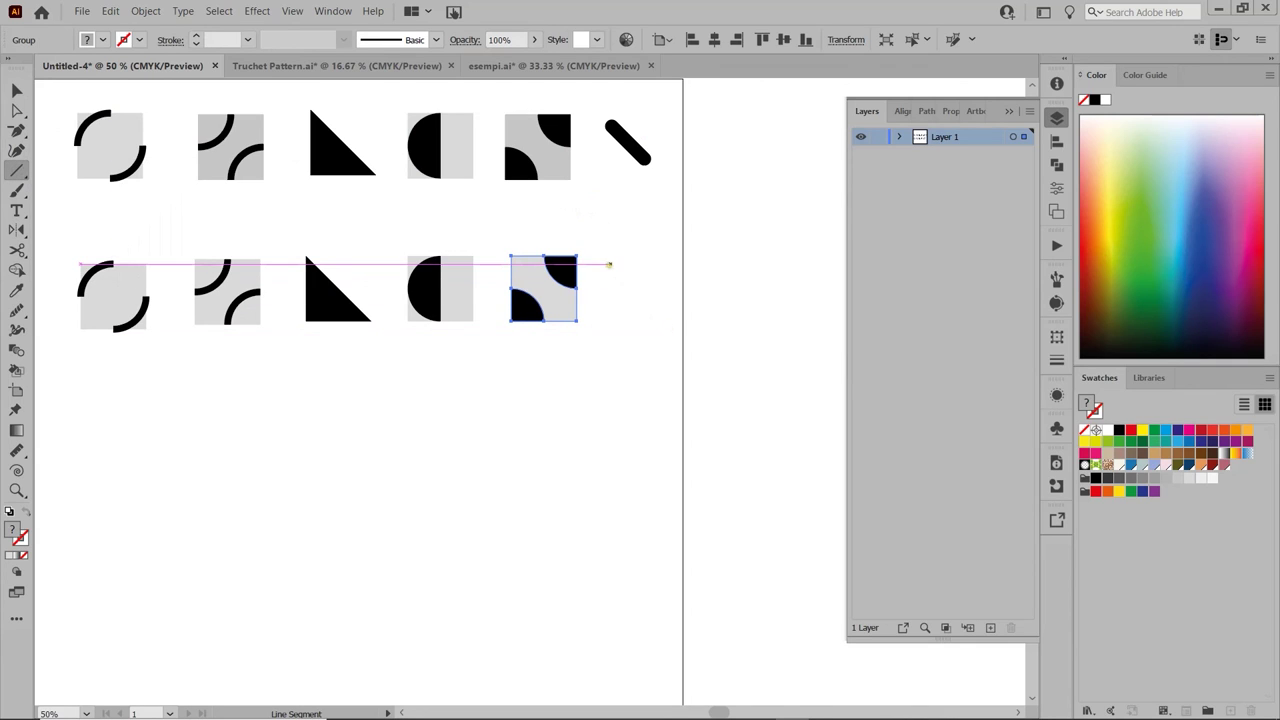
drag(605, 256, 676, 328)
click(197, 37)
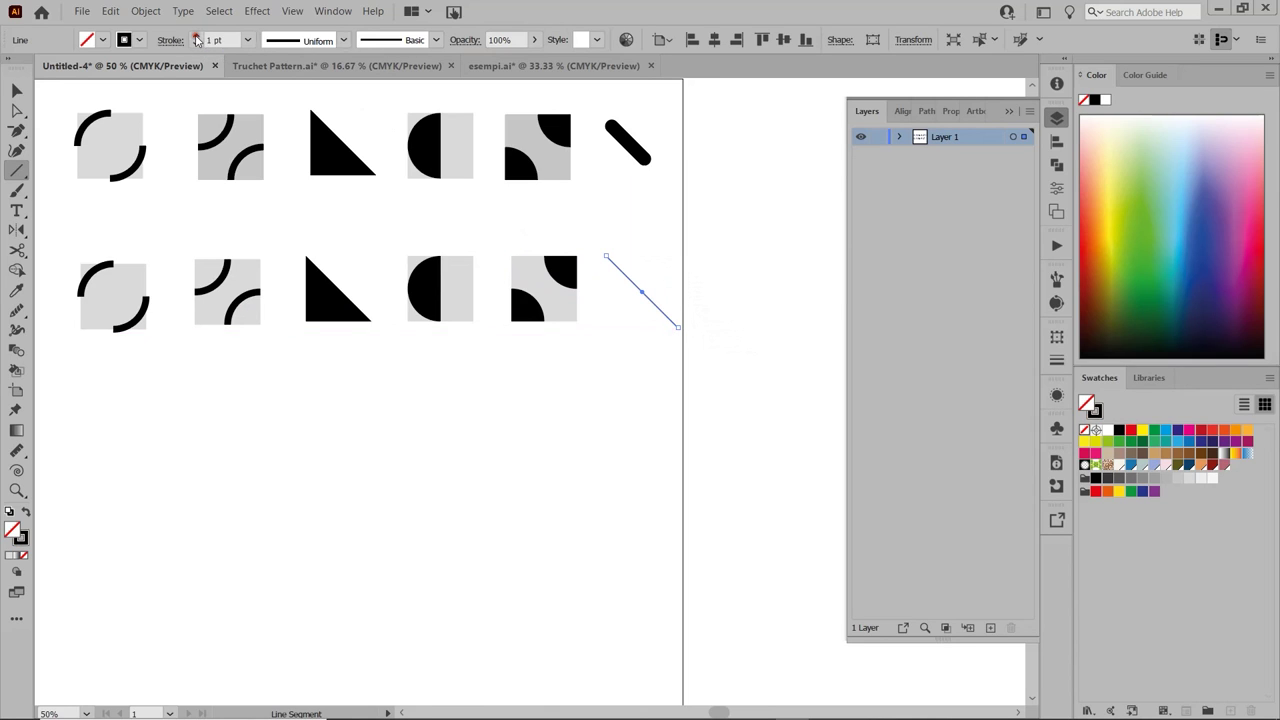
click(197, 37)
click(197, 37)
click(197, 37)
click(197, 37)
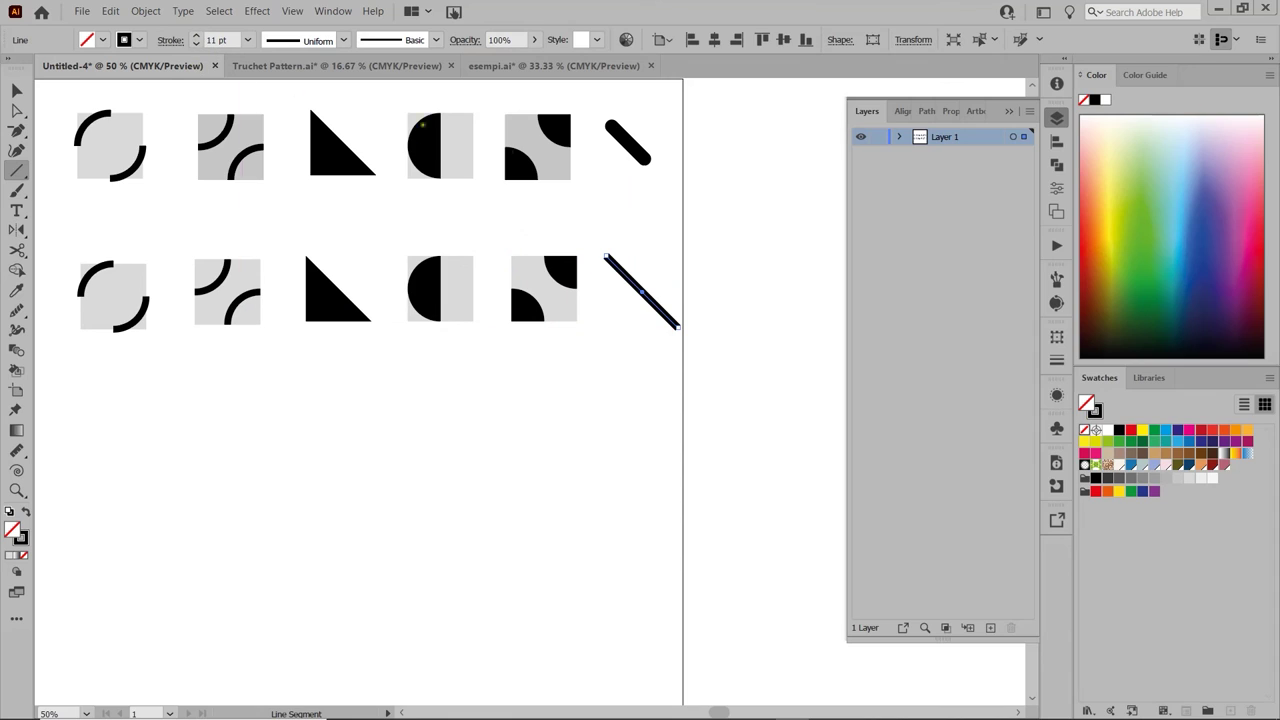
key(v)
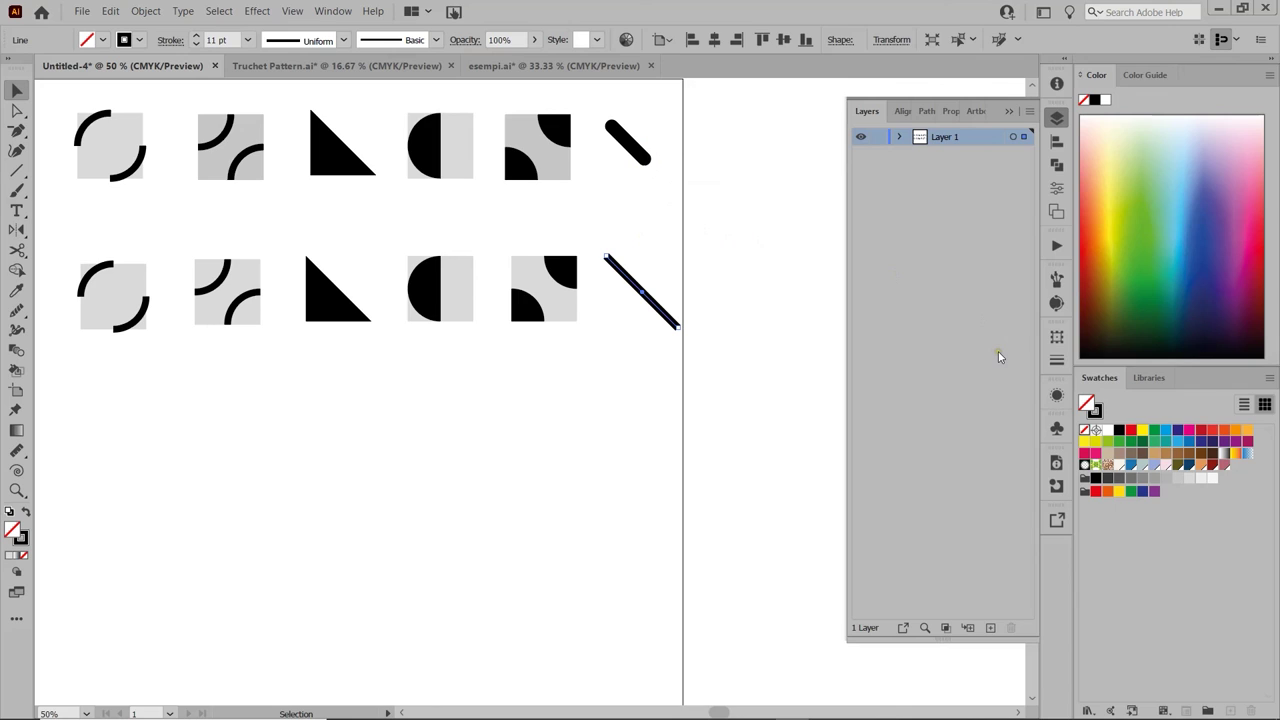
Give the second-row diagonal line round caps and round joins, then deselect it
click(1055, 361)
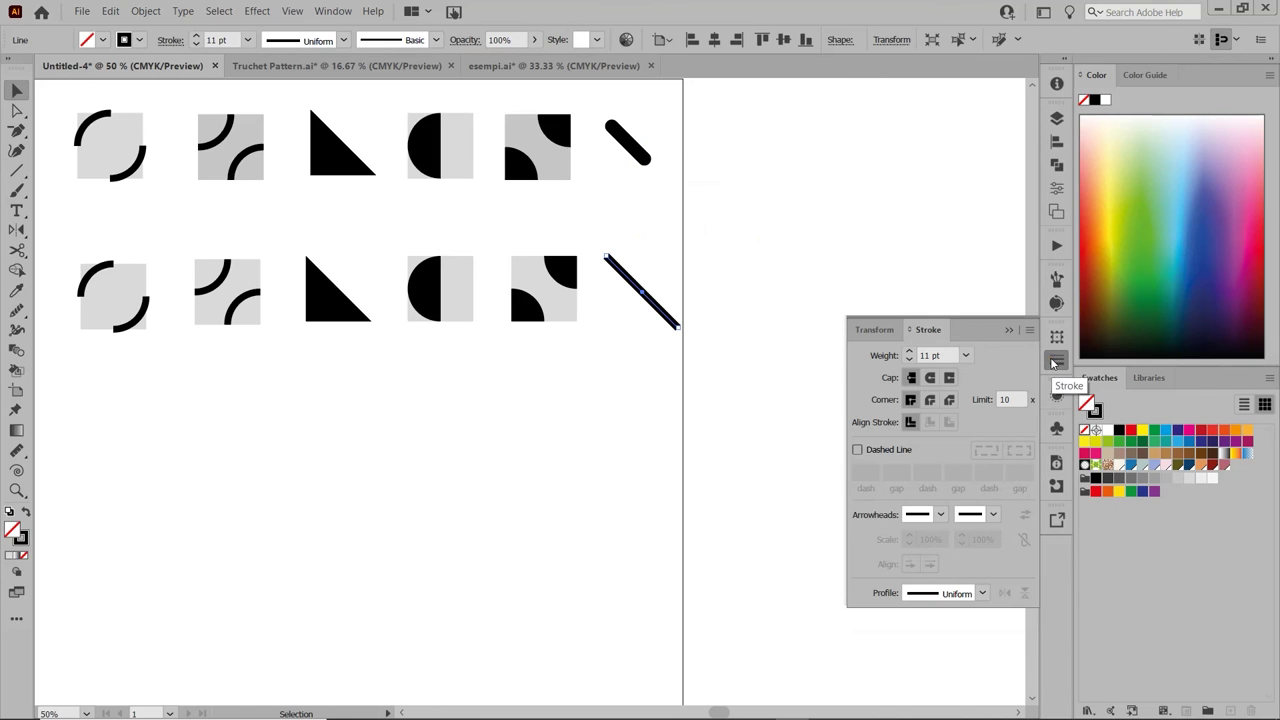
click(930, 378)
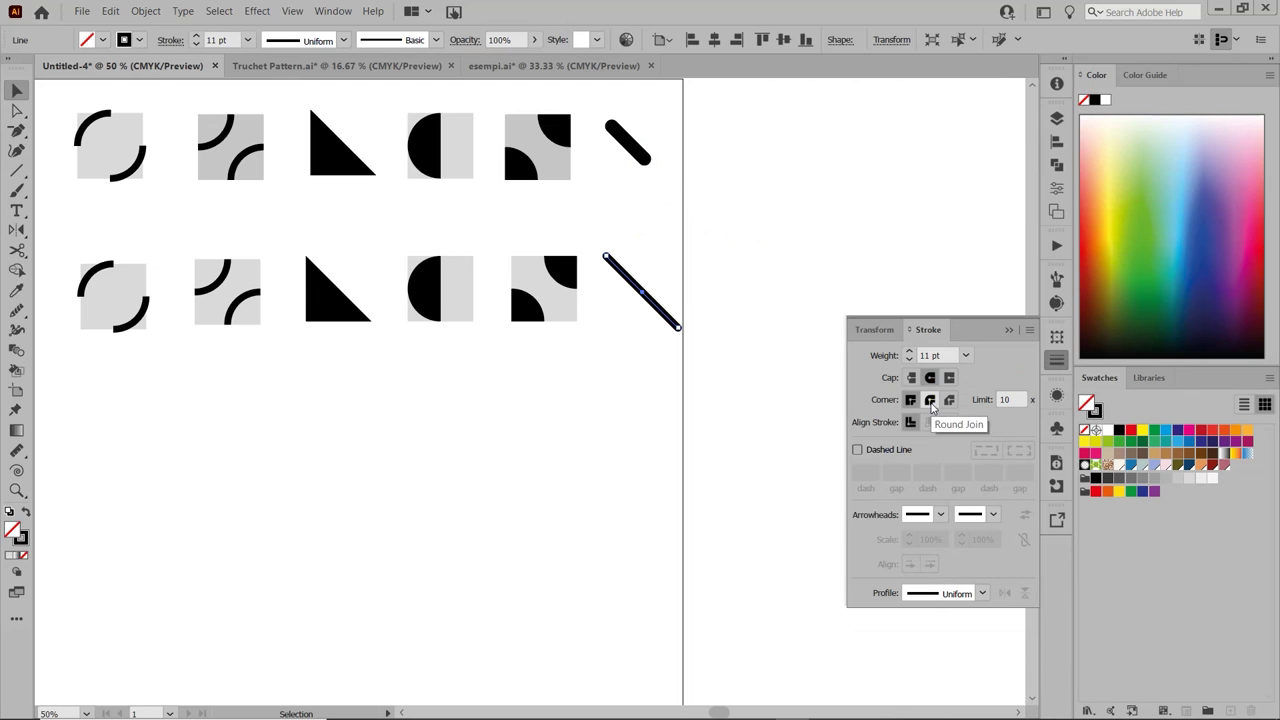
click(933, 405)
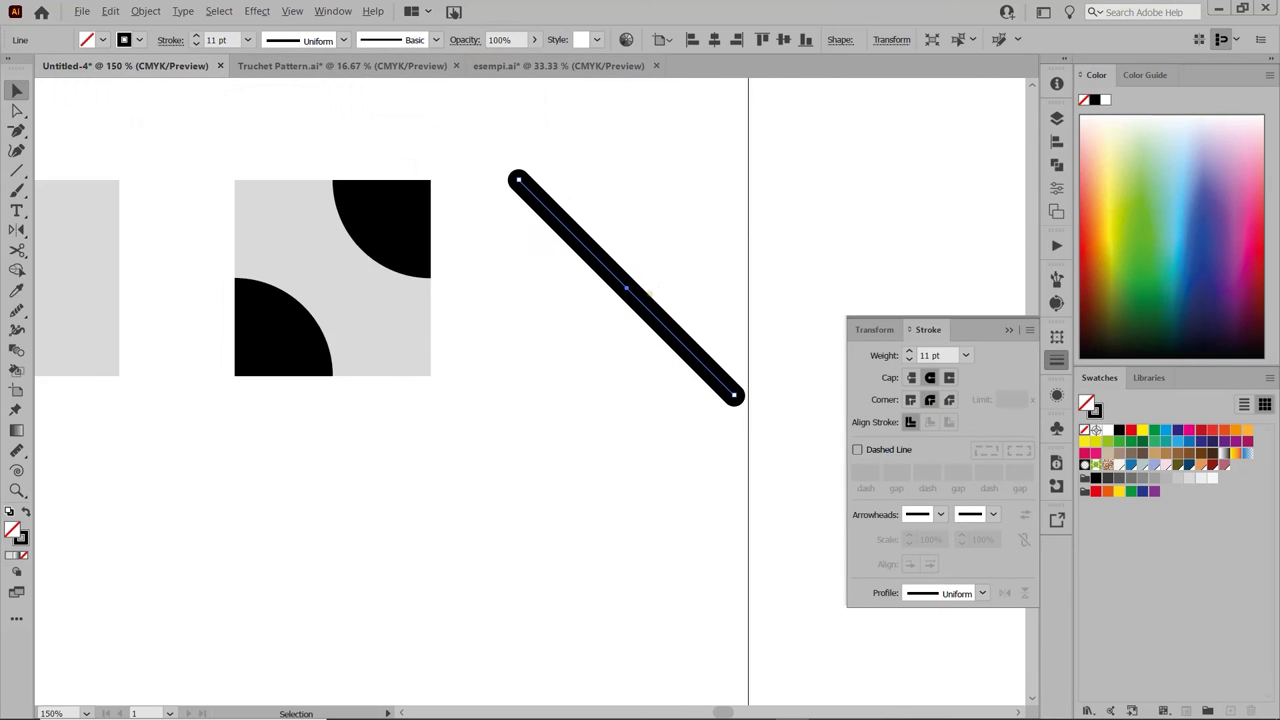
scroll(626, 286, up, 4)
scroll(484, 133, down, 6)
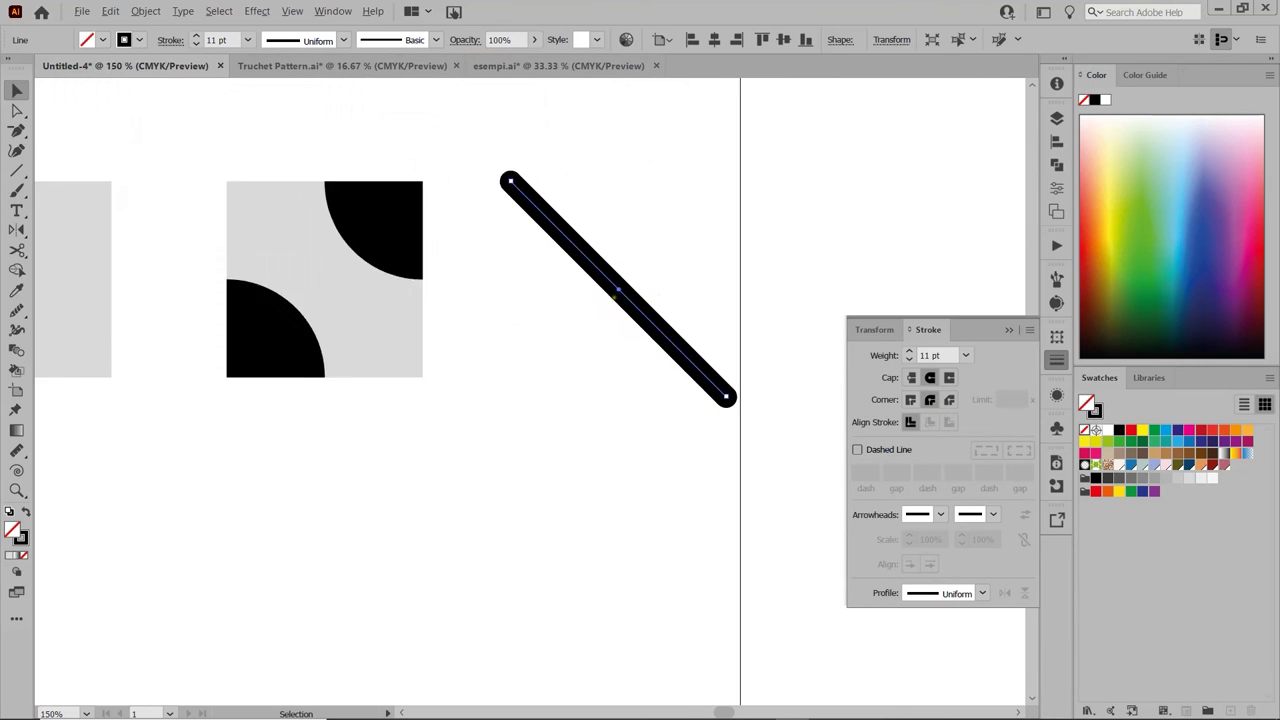
drag(602, 357, 657, 346)
click(629, 344)
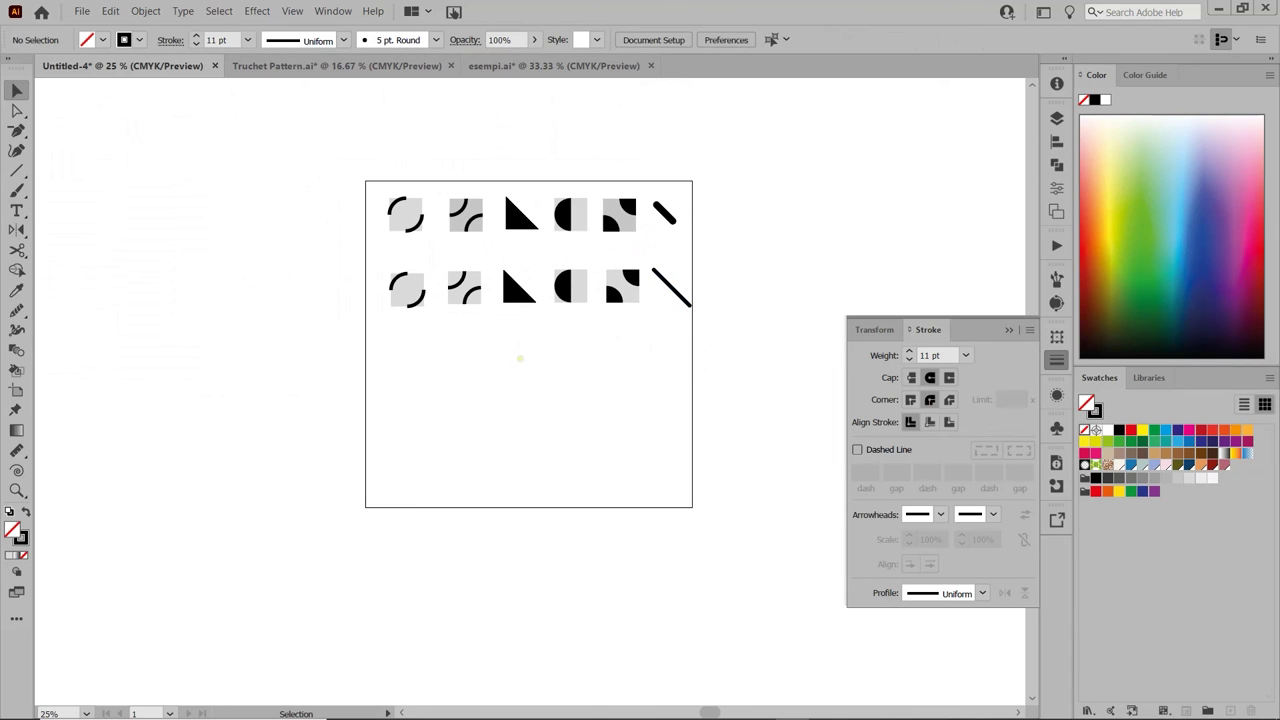